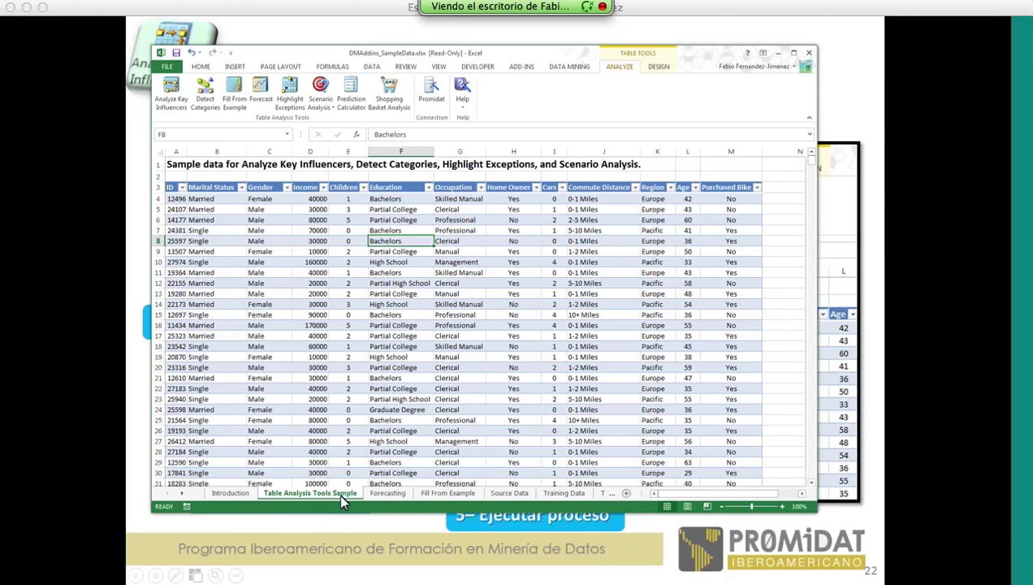
# - Start Analyze Key Influencers on the Table Analysis Tools sample table and choose Purchased Bike as the column to analyze
pyautogui.click(291, 231)
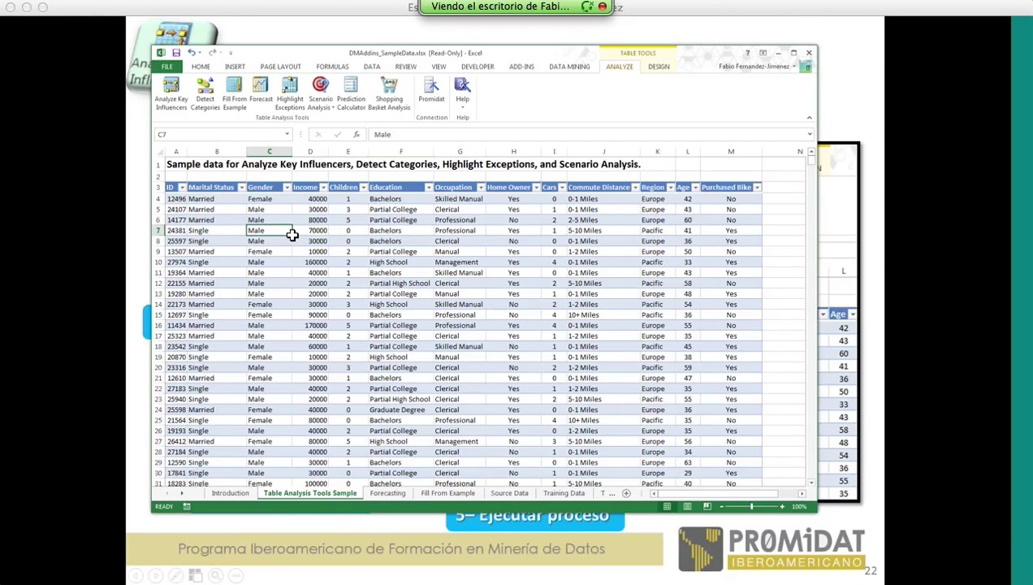
pyautogui.click(802, 175)
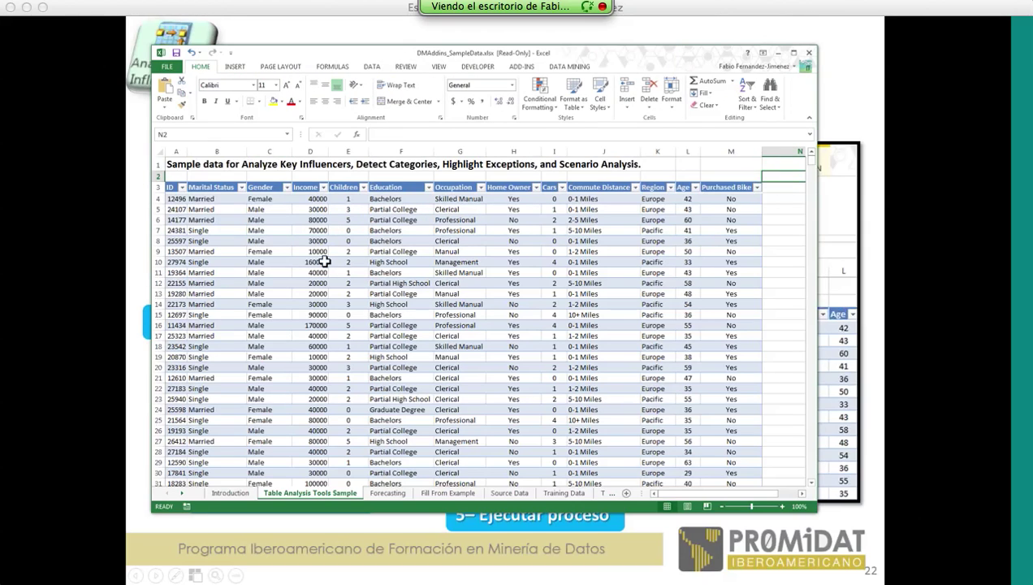
pyautogui.click(305, 231)
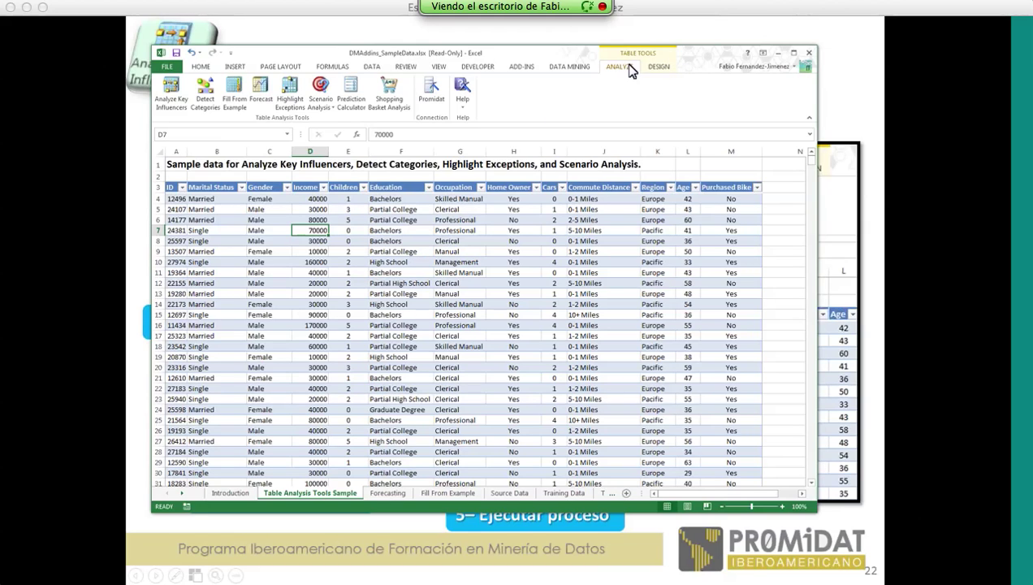
pyautogui.click(177, 104)
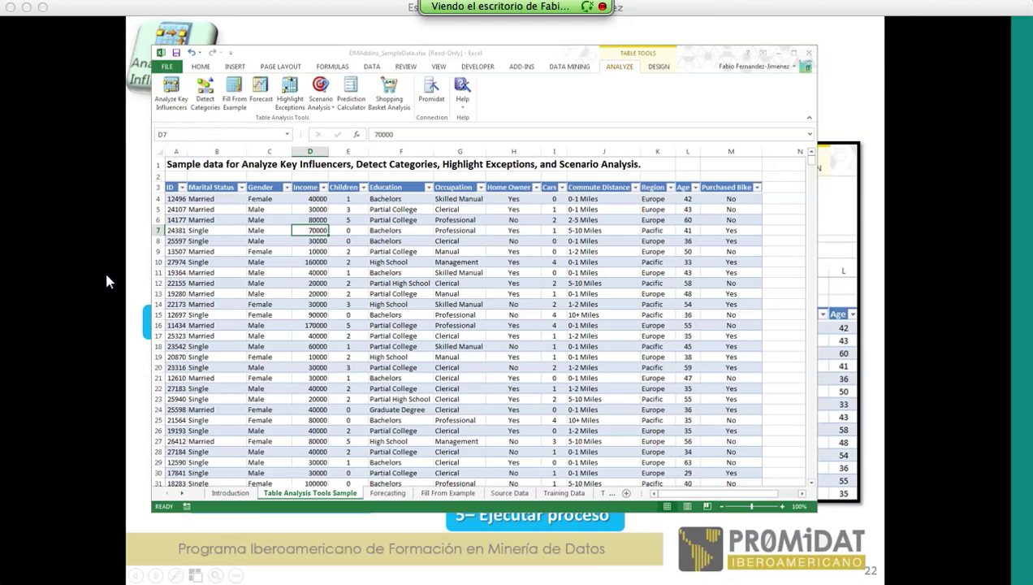
pyautogui.moveTo(106, 276); pyautogui.dragTo(567, 160)
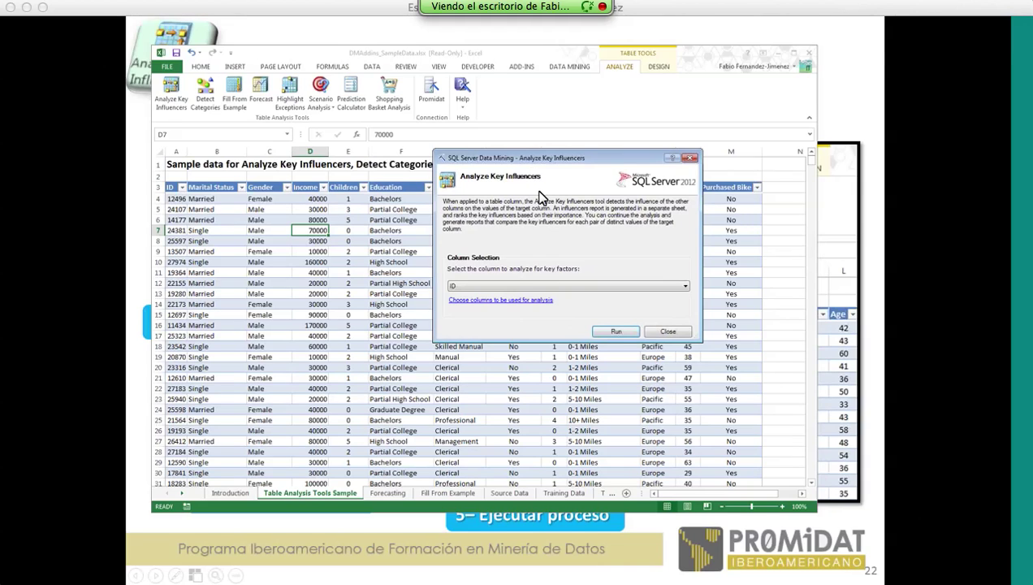
pyautogui.click(587, 294)
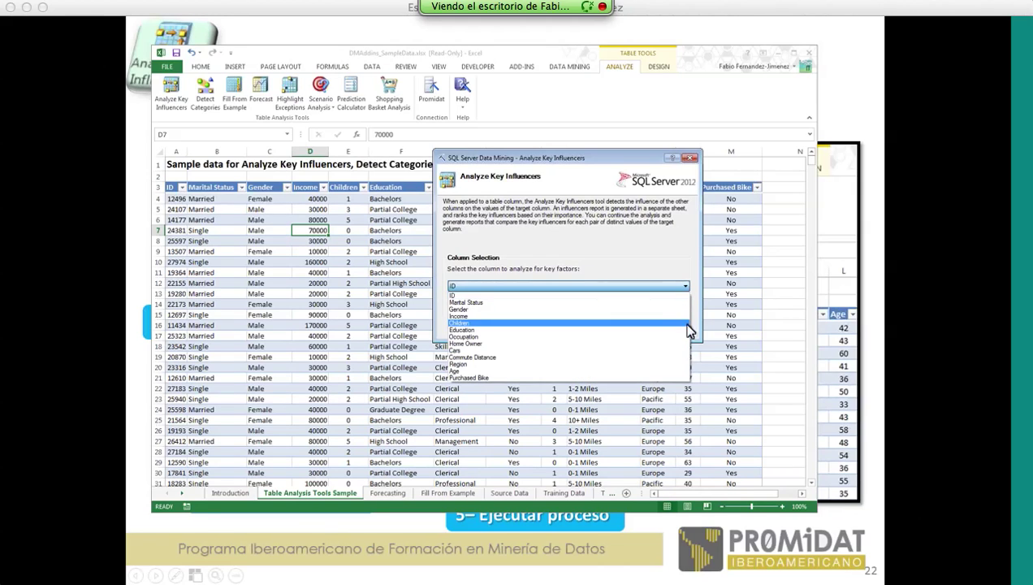
pyautogui.click(476, 379)
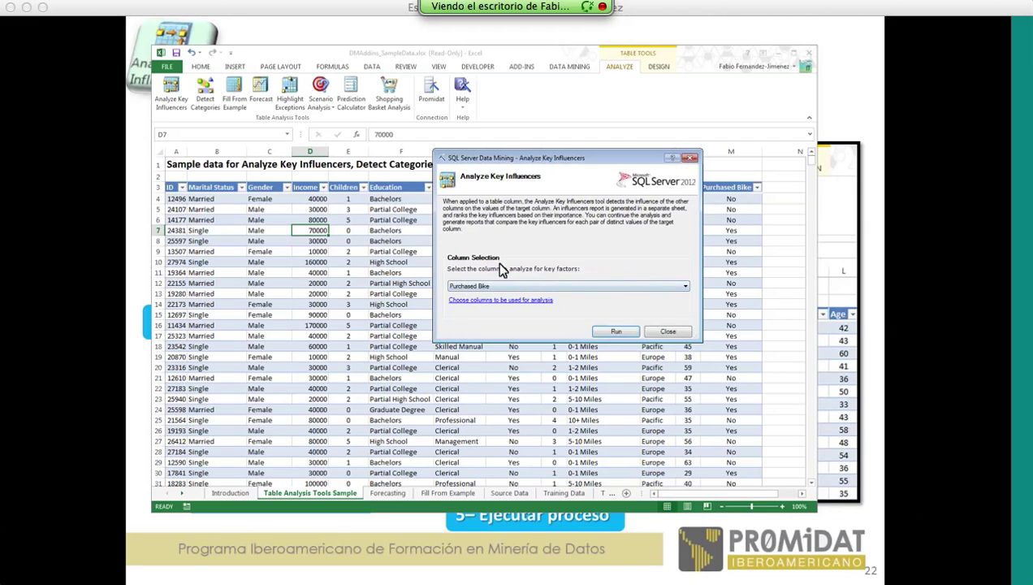
# - Exclude the ID and Purchased Bike columns from the columns used for analysis, and run the key influencers analysis
pyautogui.click(483, 302)
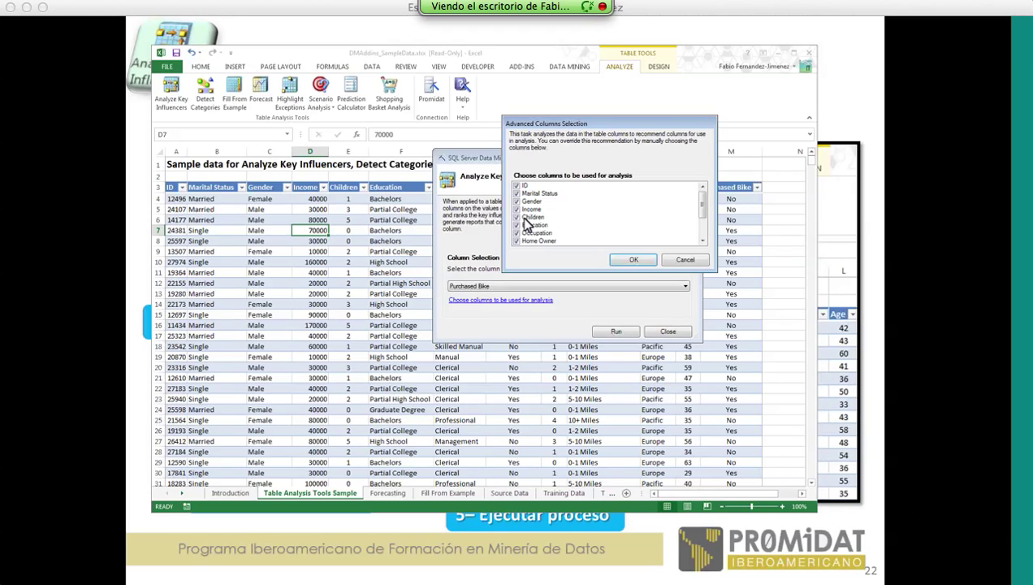
pyautogui.moveTo(702, 200)
pyautogui.mouseDown()
pyautogui.moveTo(704, 224)
pyautogui.moveTo(695, 189)
pyautogui.mouseUp()
pyautogui.click(518, 186)
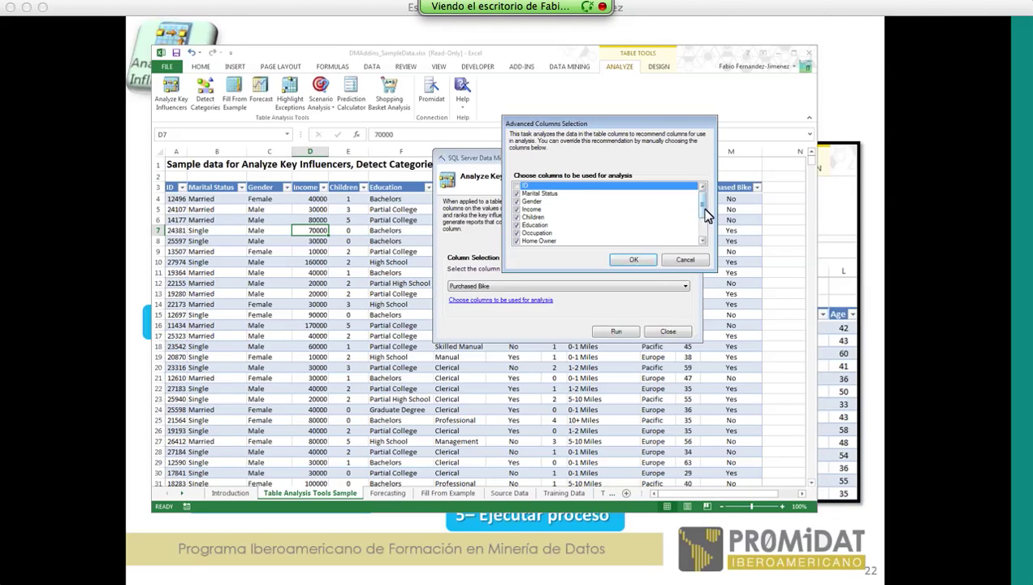
pyautogui.scroll(-3, 703, 212)
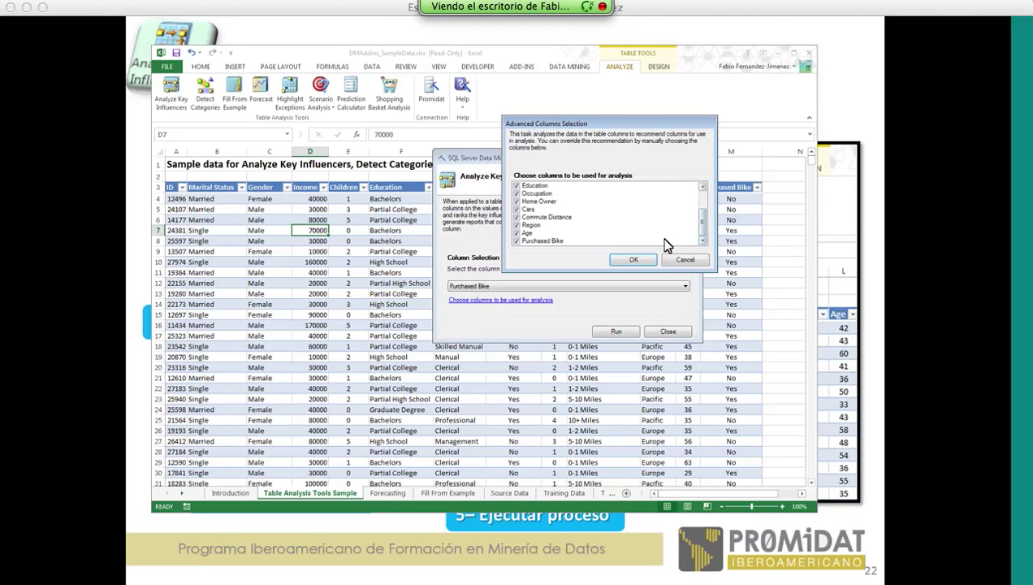
pyautogui.click(518, 242)
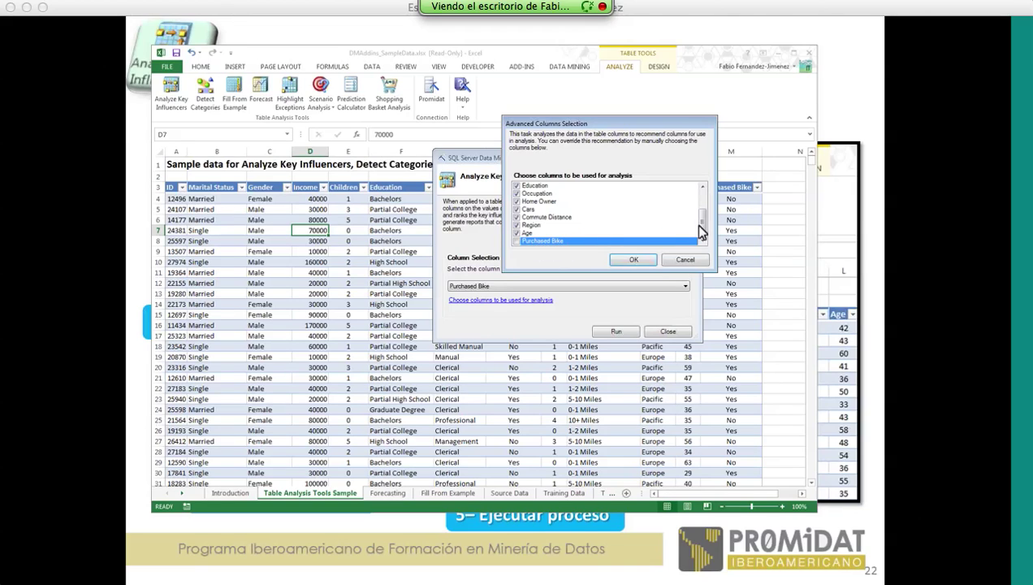
pyautogui.scroll(3, 704, 230)
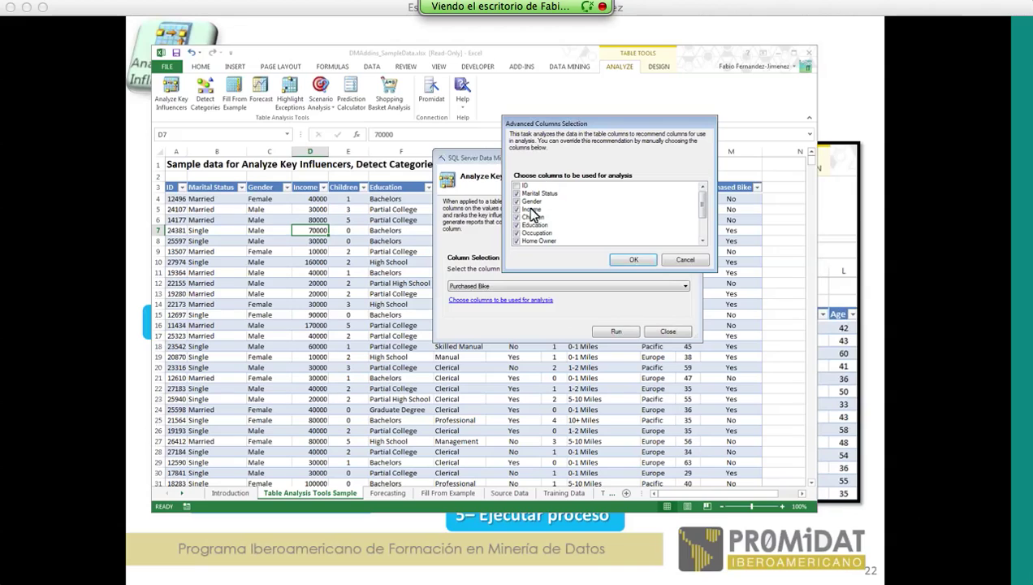
pyautogui.moveTo(703, 195)
pyautogui.mouseDown()
pyautogui.moveTo(703, 223)
pyautogui.moveTo(704, 203)
pyautogui.mouseUp()
pyautogui.click(634, 259)
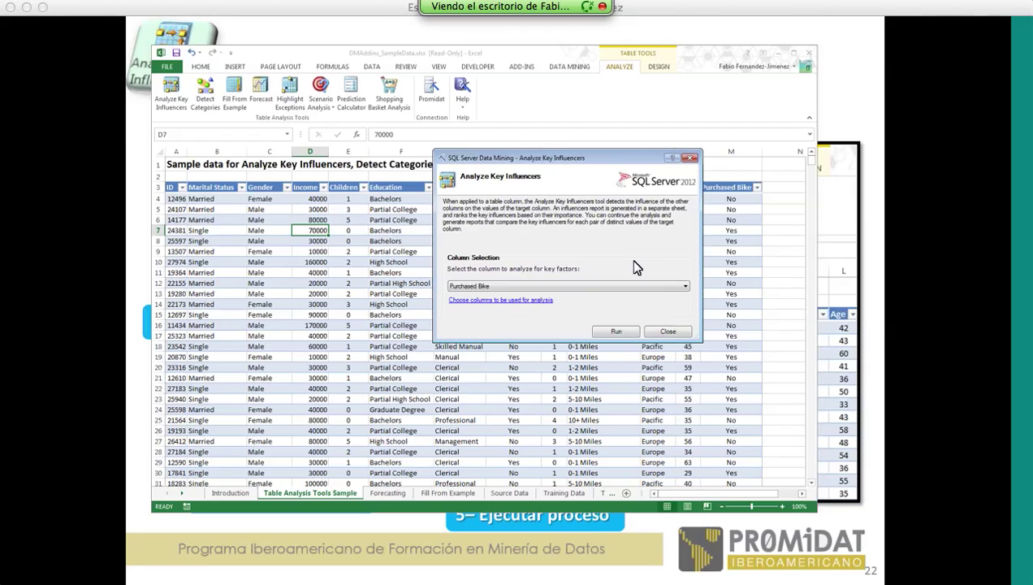
pyautogui.click(611, 330)
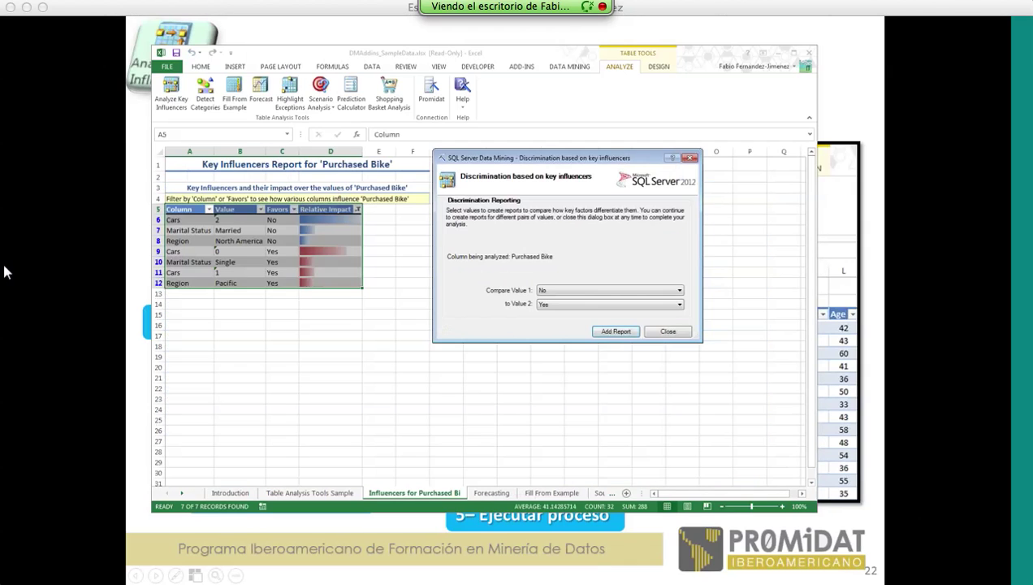
# - Move the discrimination dialog clear of the key influencers report to view its table
pyautogui.hotkey('alt', 'Tab')
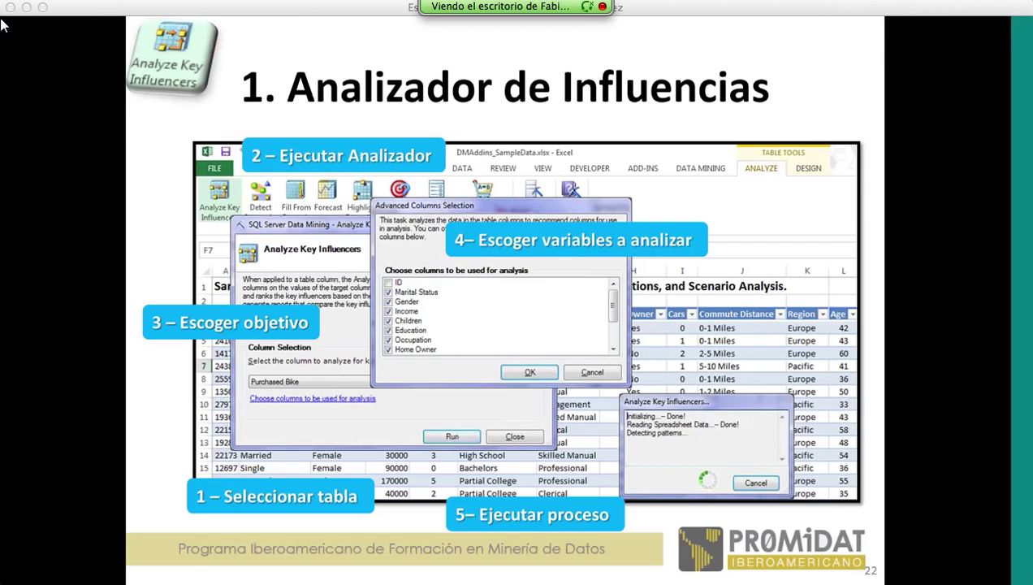
pyautogui.hotkey('alt', 'Tab')
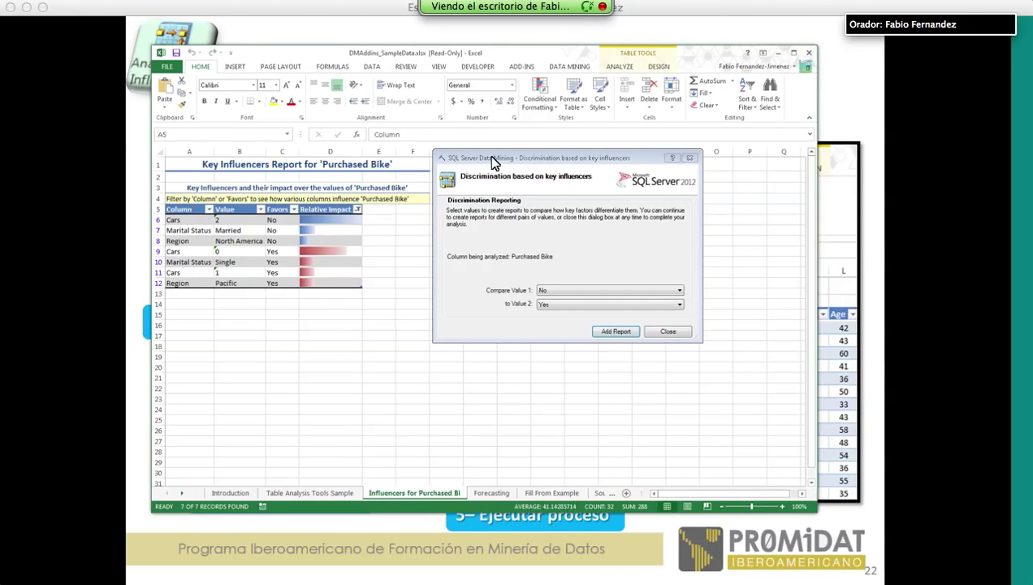
pyautogui.moveTo(489, 158); pyautogui.dragTo(457, 174)
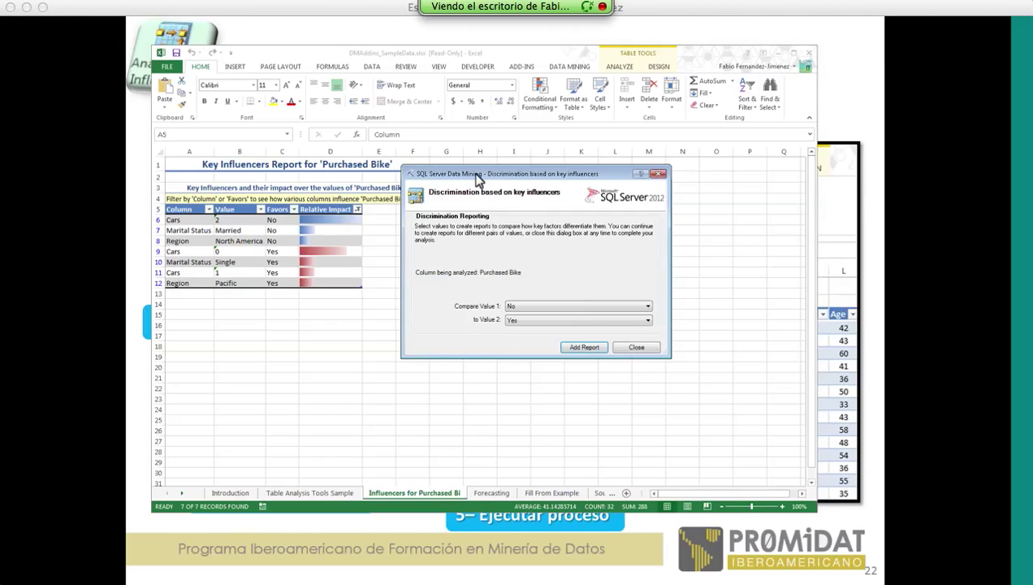
pyautogui.moveTo(485, 175); pyautogui.dragTo(498, 178)
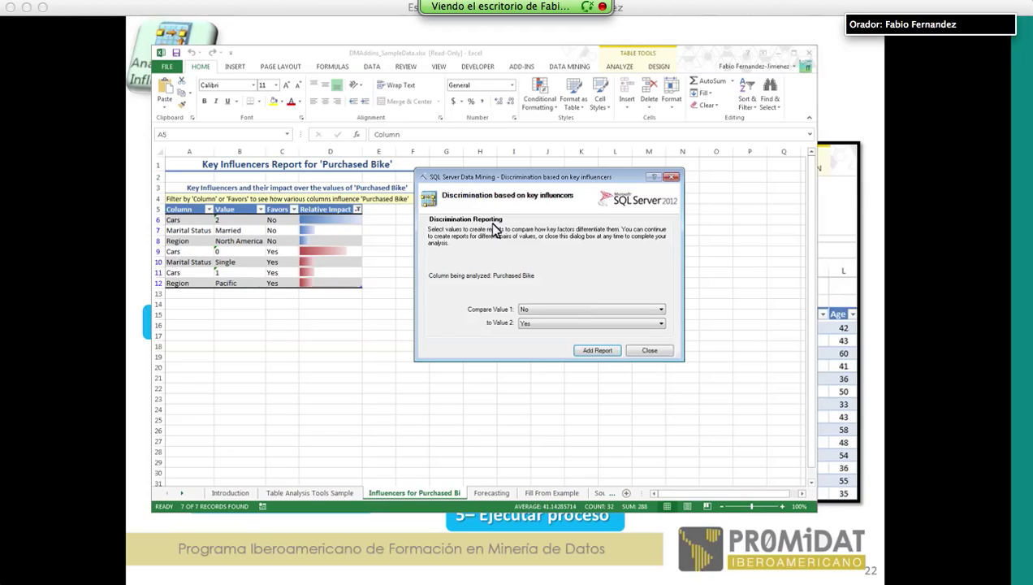
pyautogui.moveTo(496, 176); pyautogui.dragTo(501, 226)
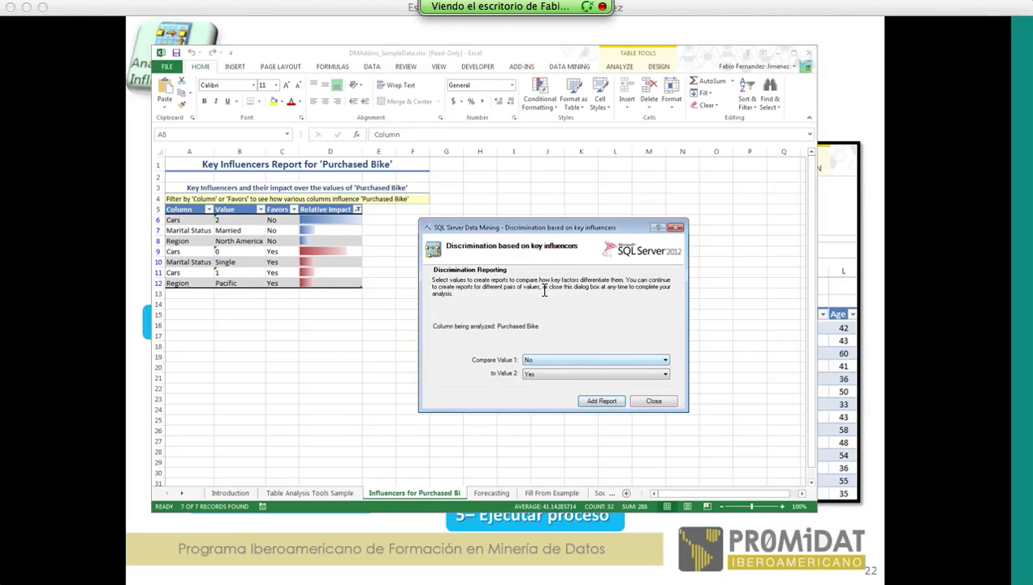
pyautogui.moveTo(512, 226); pyautogui.dragTo(520, 182)
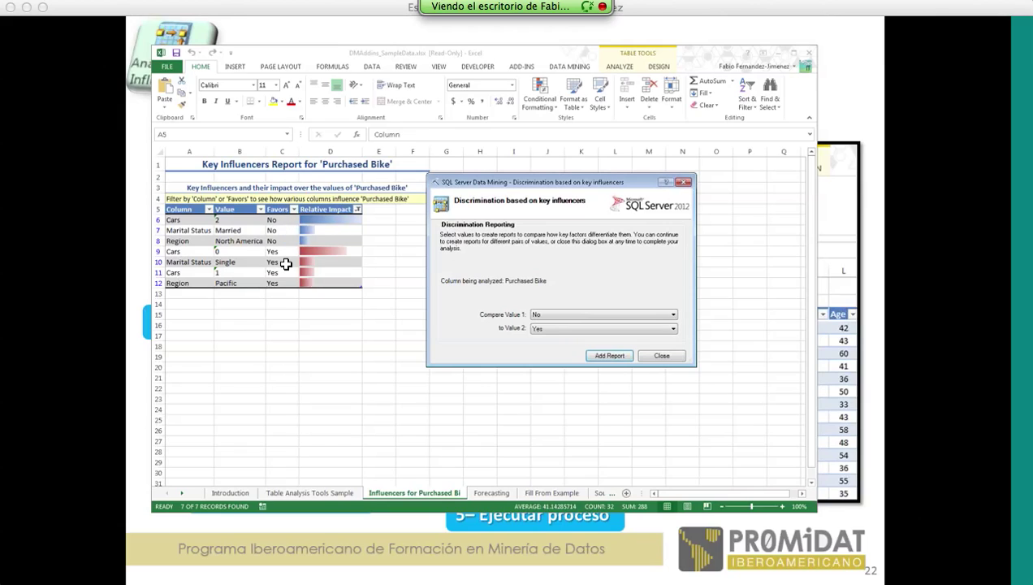
# - Check the two comparison value choices for Purchased Bike and close the discrimination dialog without adding a report
pyautogui.click(550, 316)
pyautogui.click(551, 316)
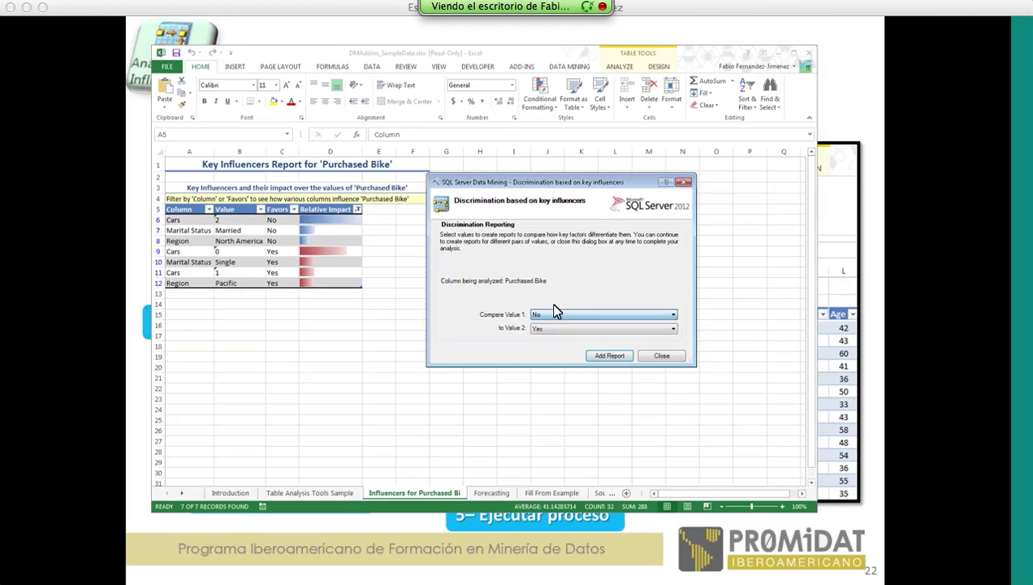
pyautogui.click(557, 329)
pyautogui.click(555, 327)
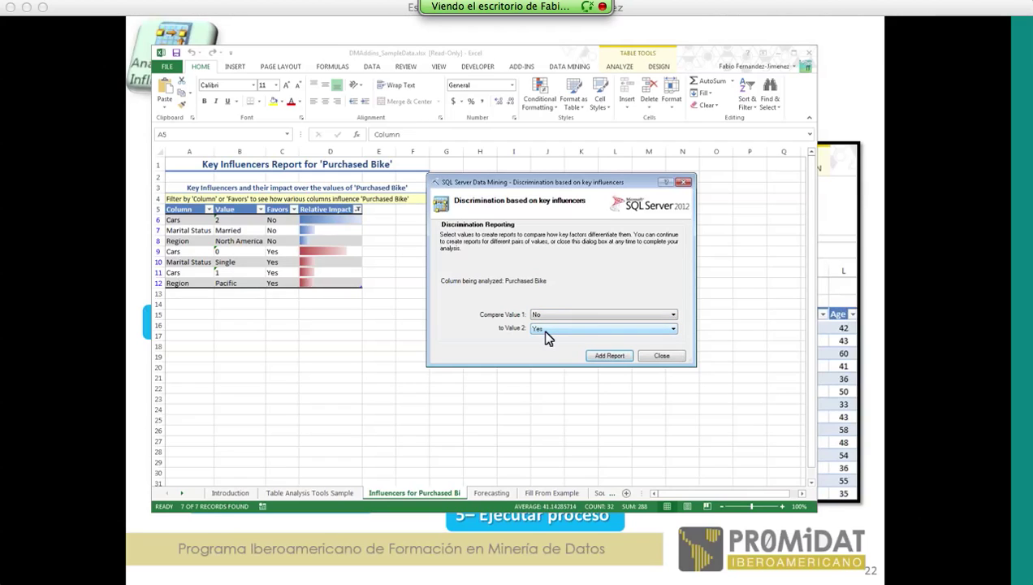
pyautogui.click(549, 315)
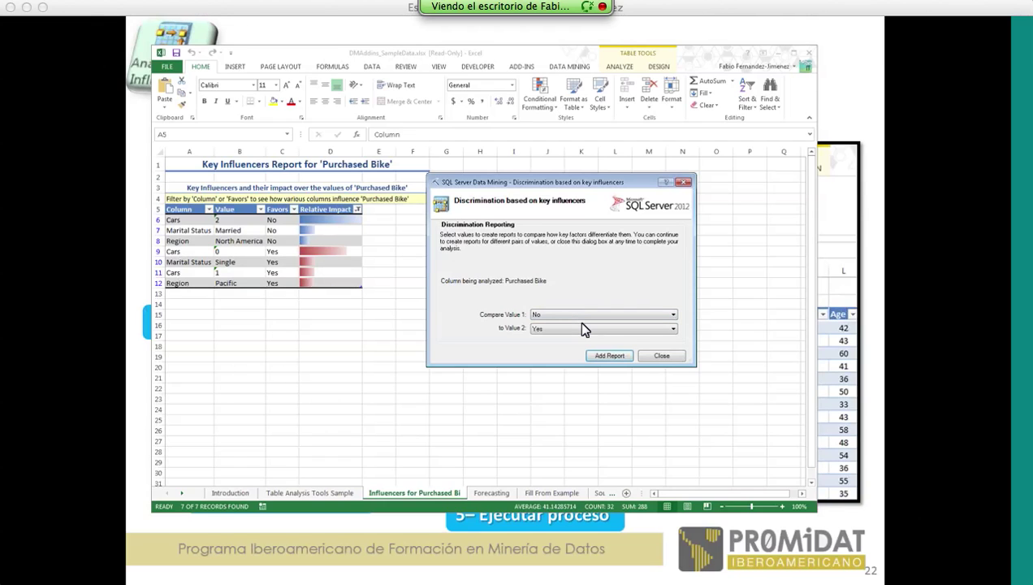
pyautogui.click(661, 355)
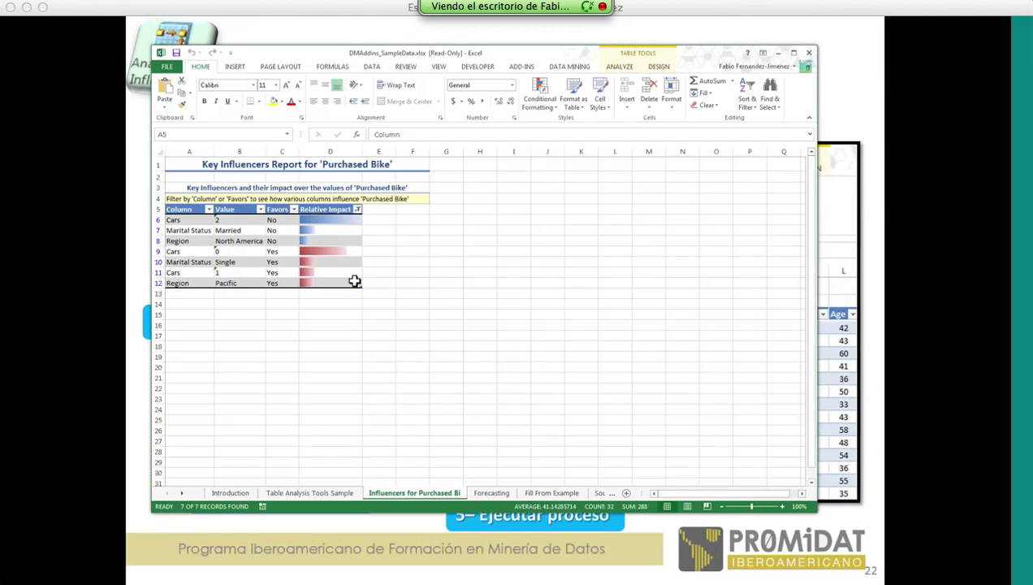
# - Examine the key influencers report at 160% zoom, focusing on the Cars, Marital Status and Region rows that favor No
pyautogui.click(484, 270)
pyautogui.scroll(3, 484, 271)
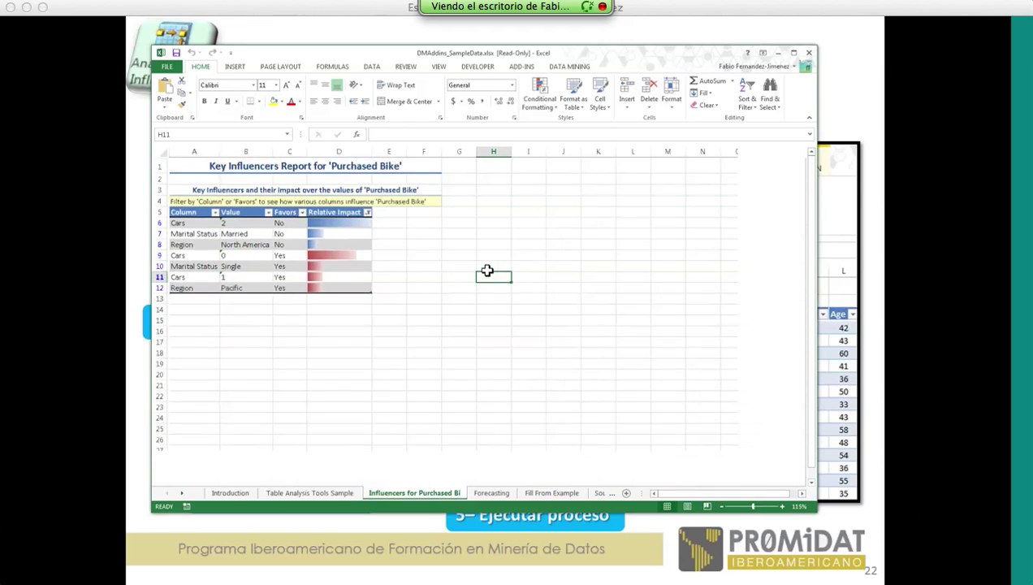
pyautogui.scroll(1, 487, 270)
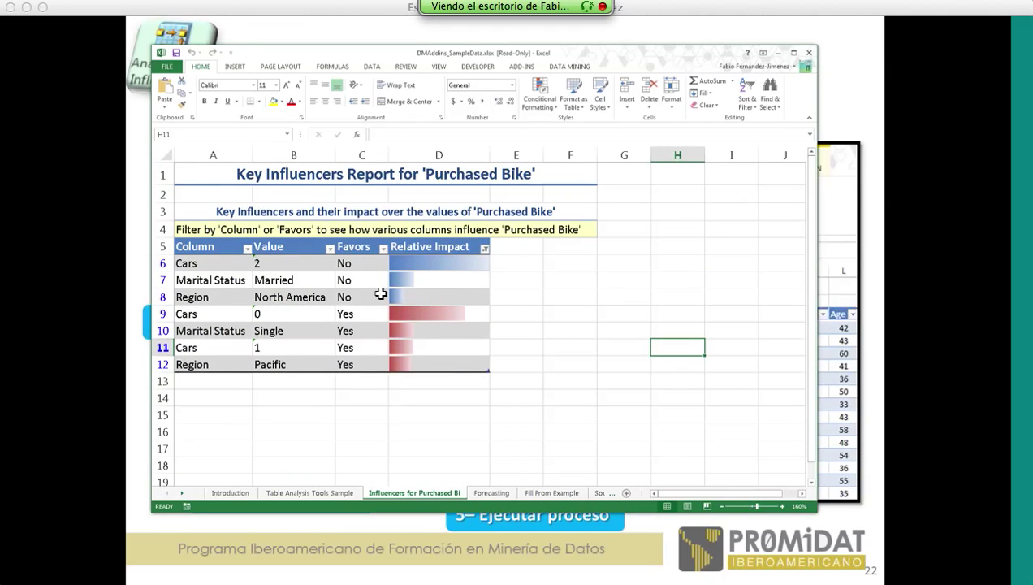
pyautogui.click(367, 283)
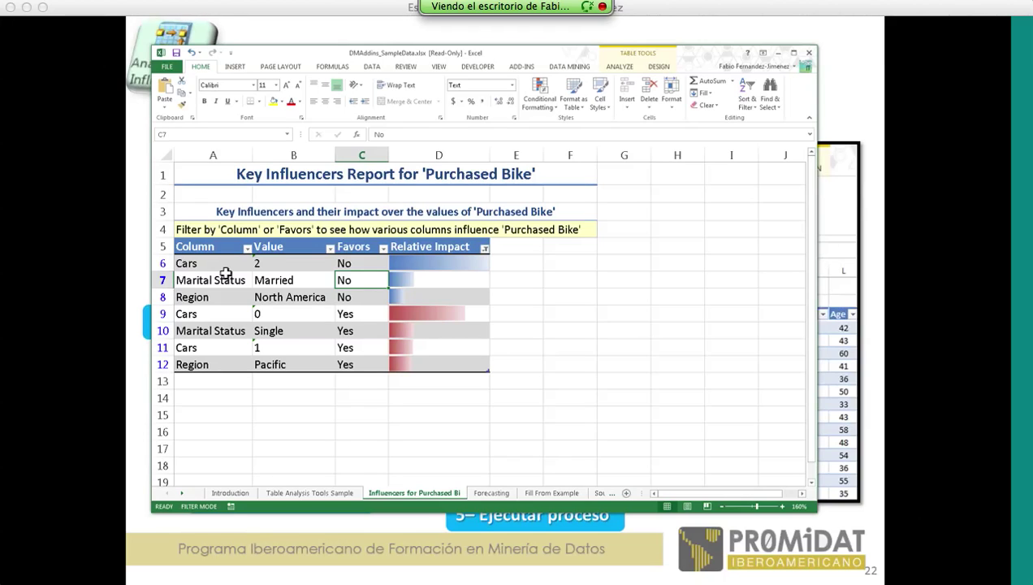
pyautogui.click(287, 268)
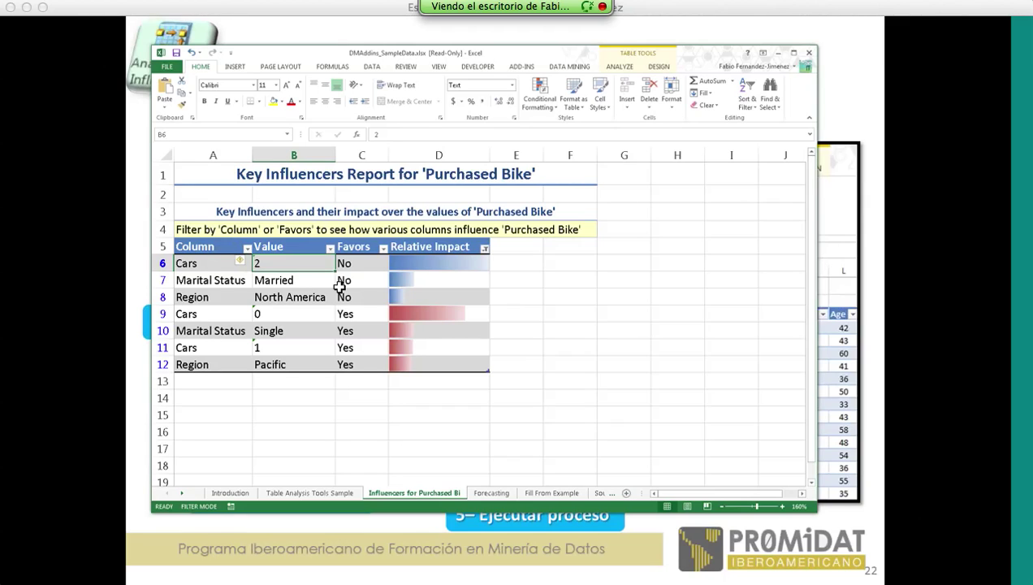
pyautogui.click(354, 260)
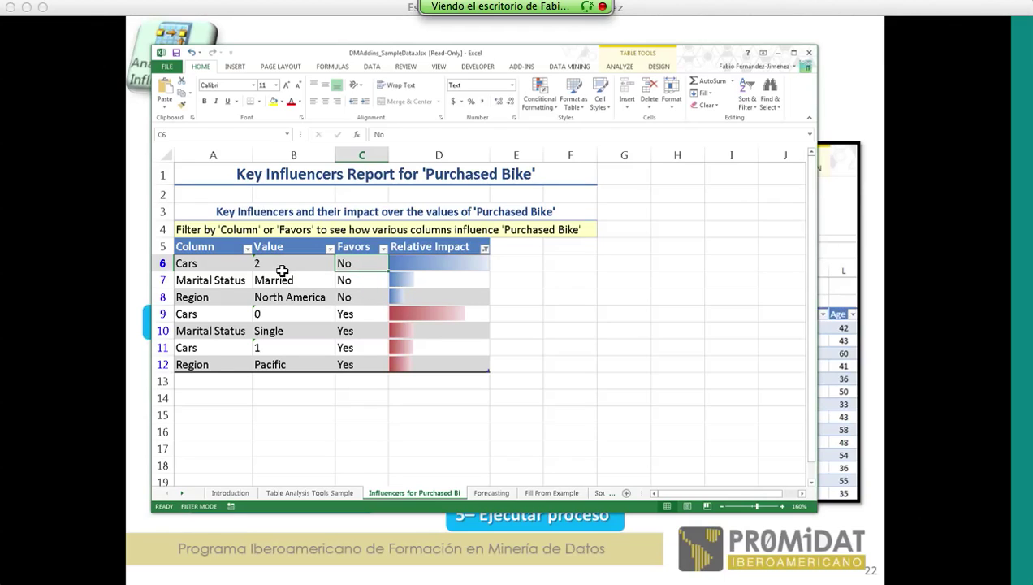
pyautogui.moveTo(565, 297); pyautogui.dragTo(203, 263)
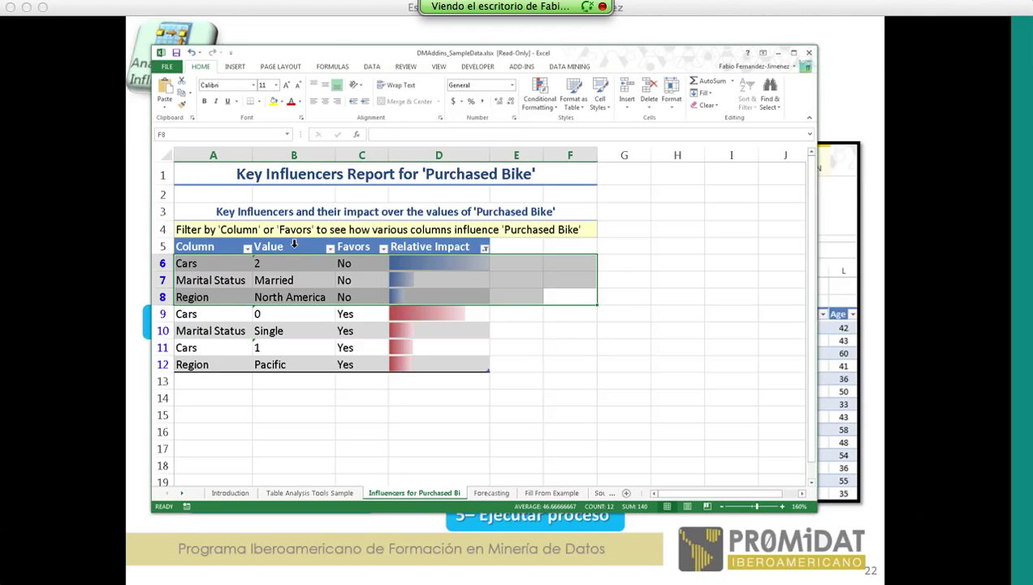
pyautogui.click(533, 277)
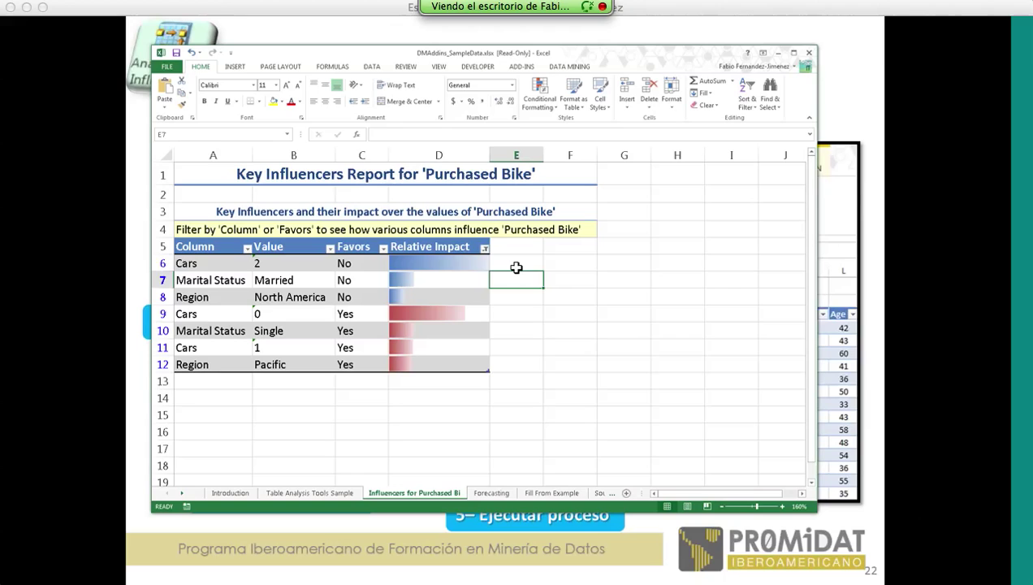
pyautogui.moveTo(517, 266); pyautogui.dragTo(221, 268)
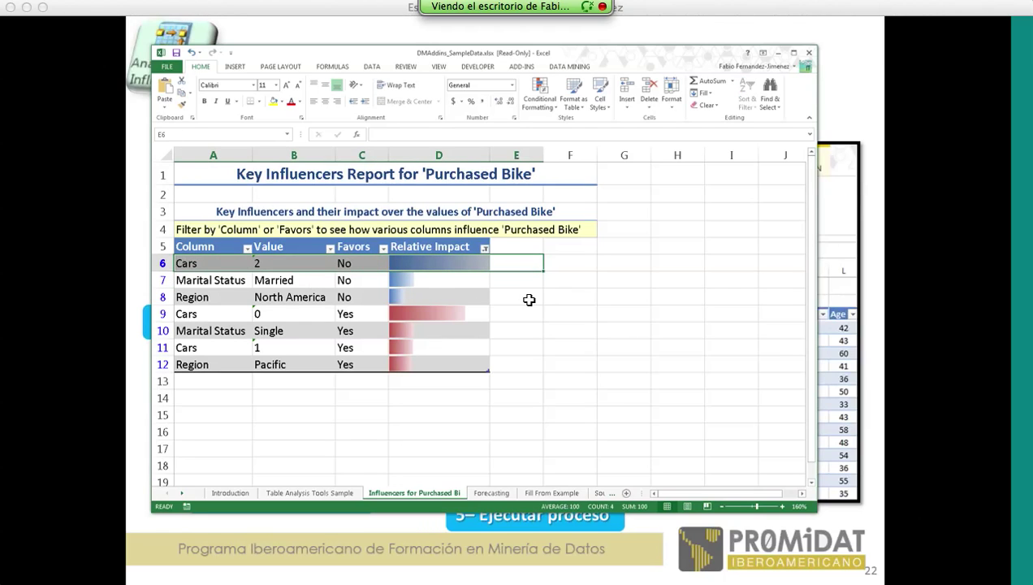
pyautogui.moveTo(530, 300); pyautogui.dragTo(207, 268)
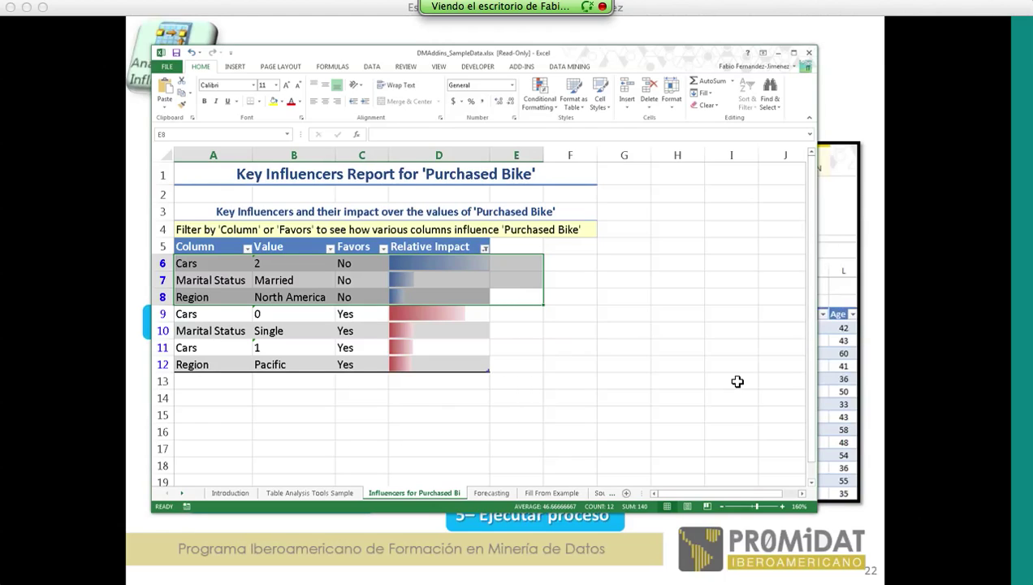
pyautogui.click(535, 281)
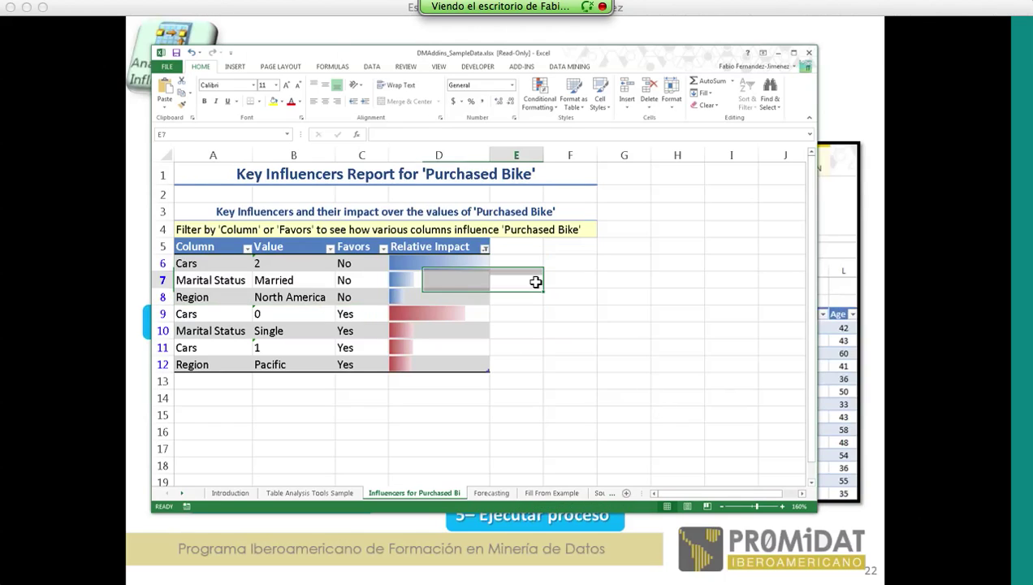
pyautogui.click(519, 301)
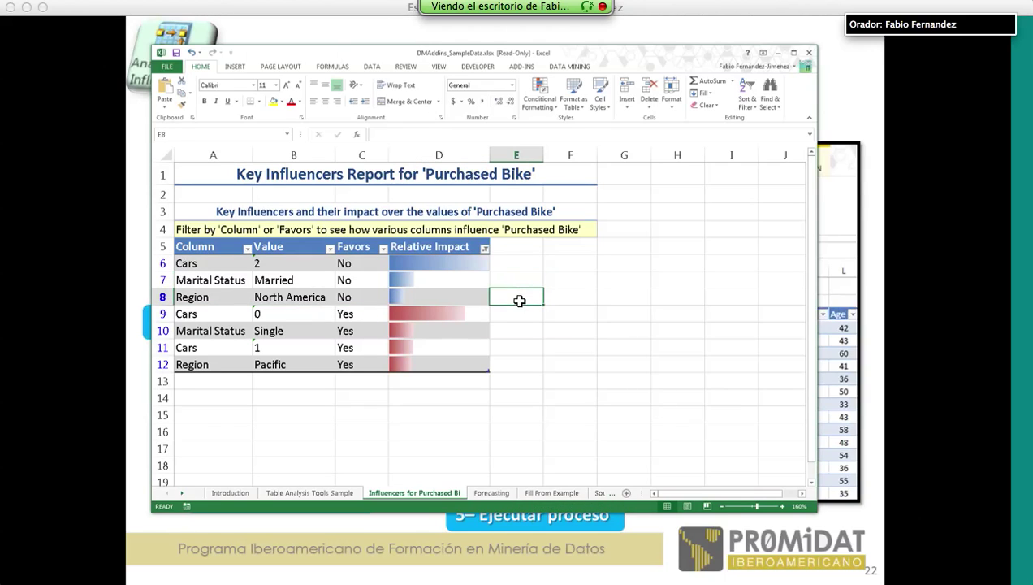
# - Compare the rows that favor No with the rows that favor Yes in the key influencers report
pyautogui.moveTo(519, 301); pyautogui.dragTo(203, 263)
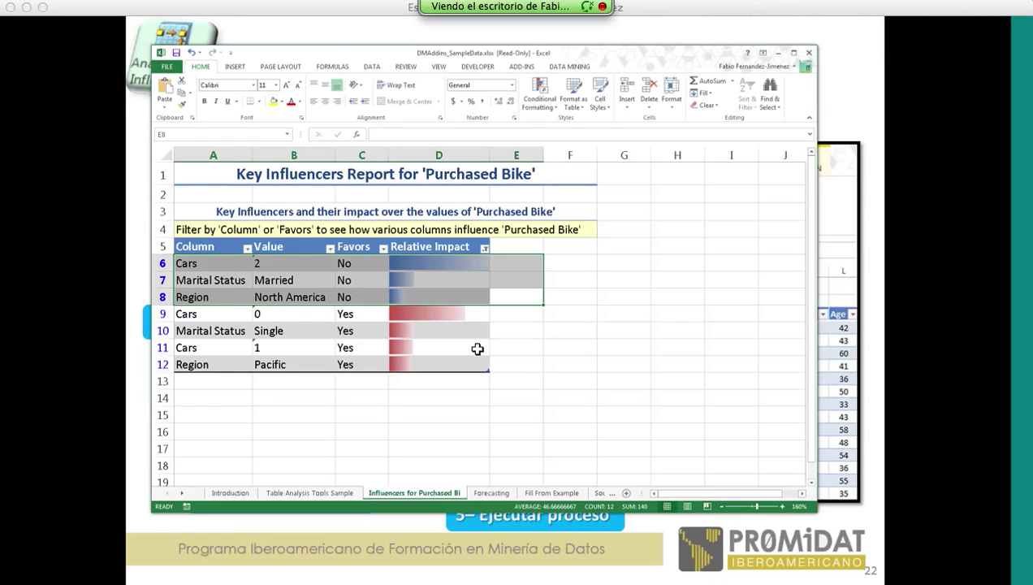
pyautogui.moveTo(534, 363); pyautogui.dragTo(207, 315)
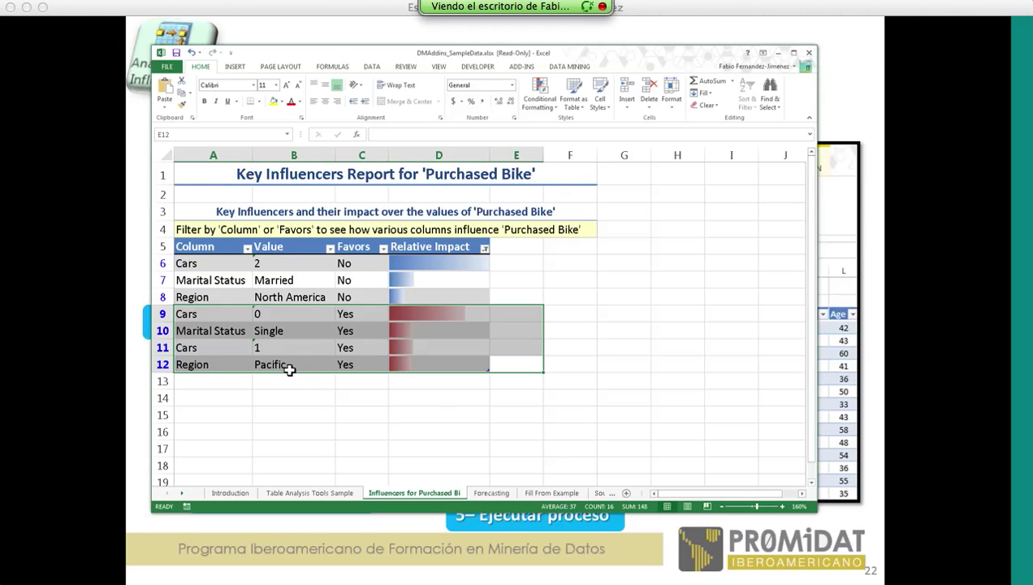
pyautogui.click(587, 278)
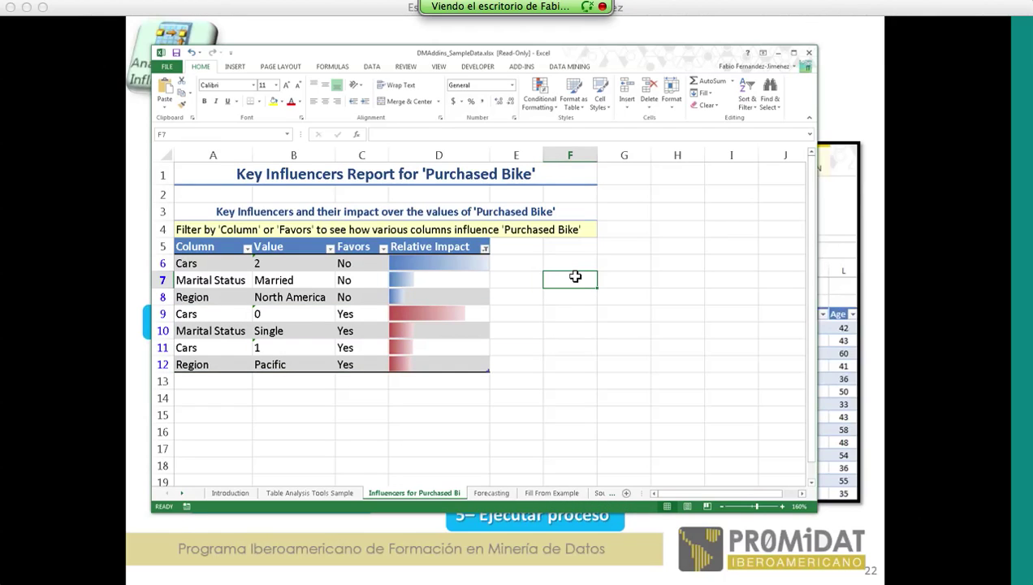
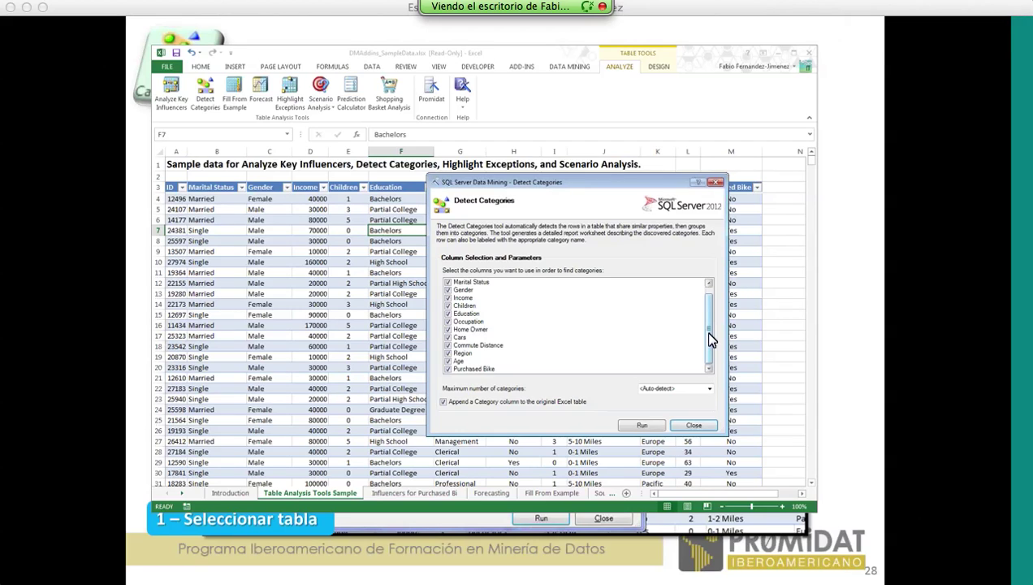
# - Run Detect Categories on all columns except ID, with an auto-detected maximum number of categories and a Category column appended to the table
pyautogui.scroll(2, 708, 341)
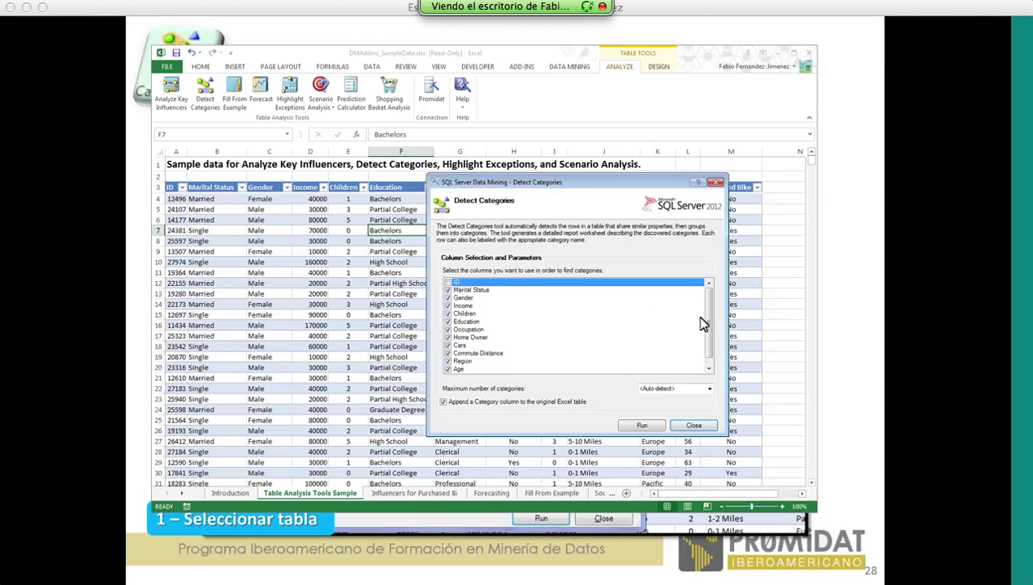
pyautogui.scroll(-1, 705, 325)
pyautogui.scroll(1, 705, 317)
pyautogui.click(709, 389)
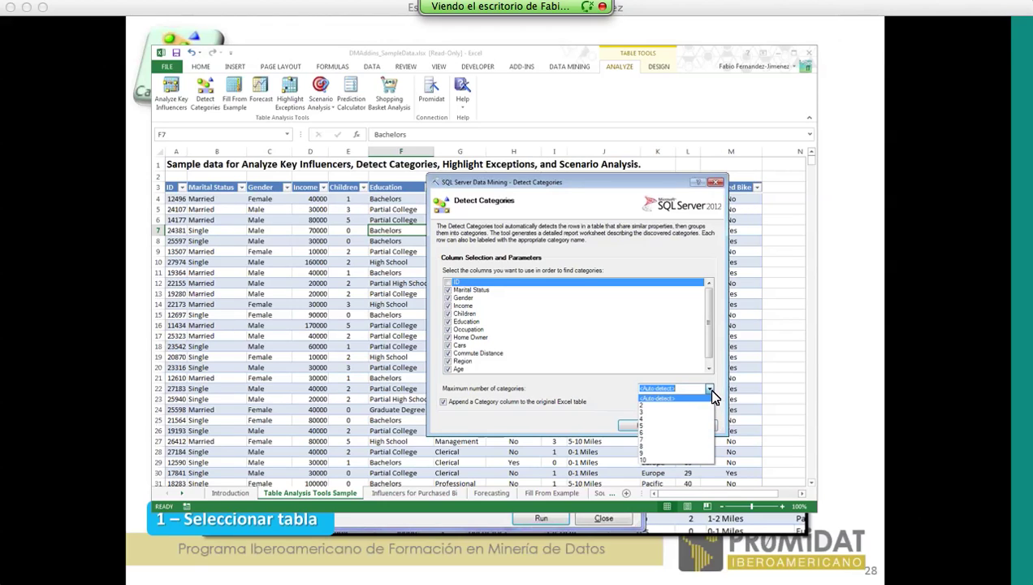
pyautogui.click(623, 378)
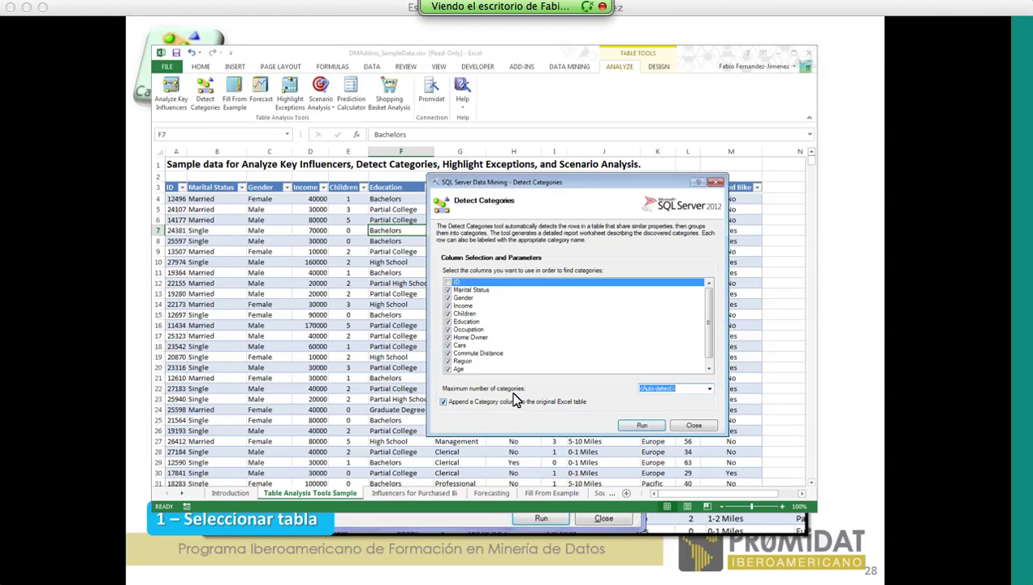
pyautogui.moveTo(712, 311)
pyautogui.mouseDown()
pyautogui.moveTo(708, 329)
pyautogui.moveTo(707, 313)
pyautogui.mouseUp()
pyautogui.click(641, 427)
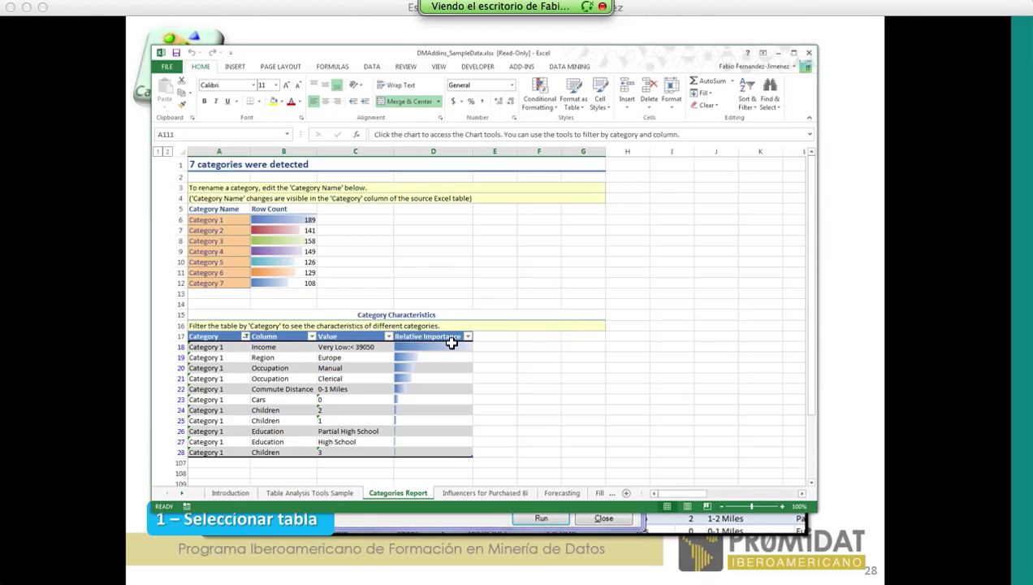
# - Examine the categories report, including the row counts per category, the Category Characteristics table and the category profiles chart
pyautogui.scroll(-5, 451, 342)
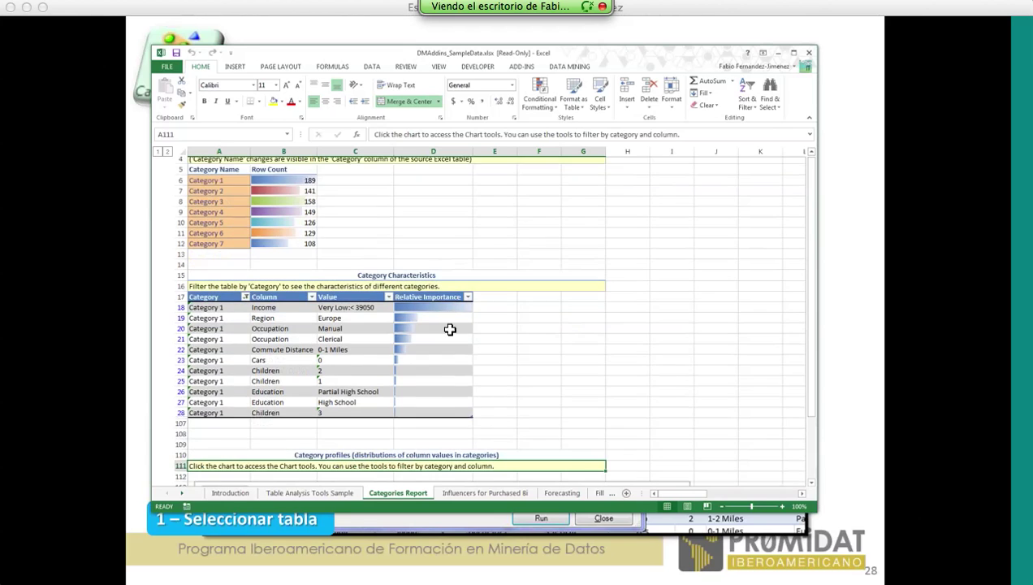
pyautogui.scroll(5, 437, 318)
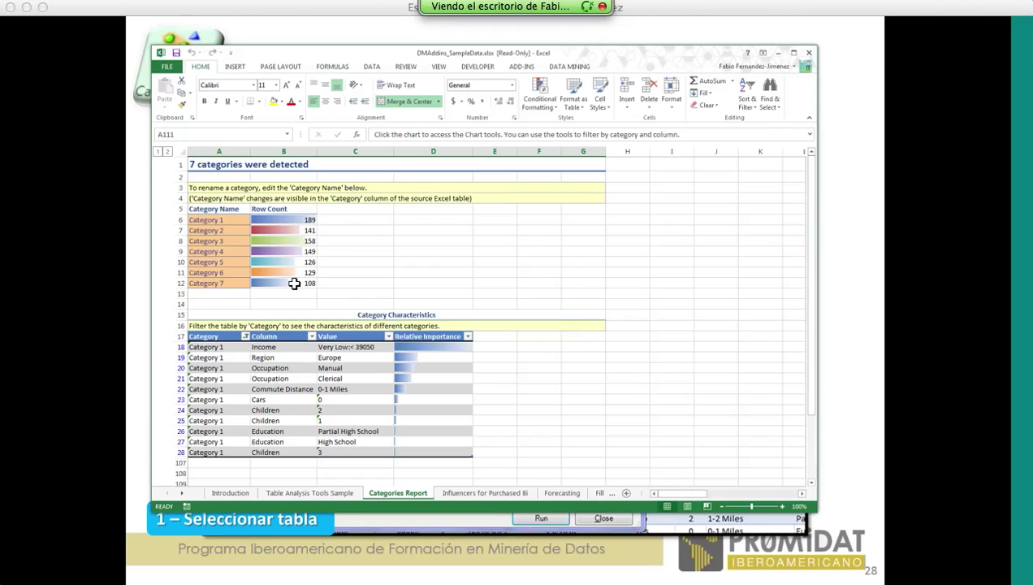
pyautogui.moveTo(340, 286); pyautogui.dragTo(239, 228)
pyautogui.click(409, 229)
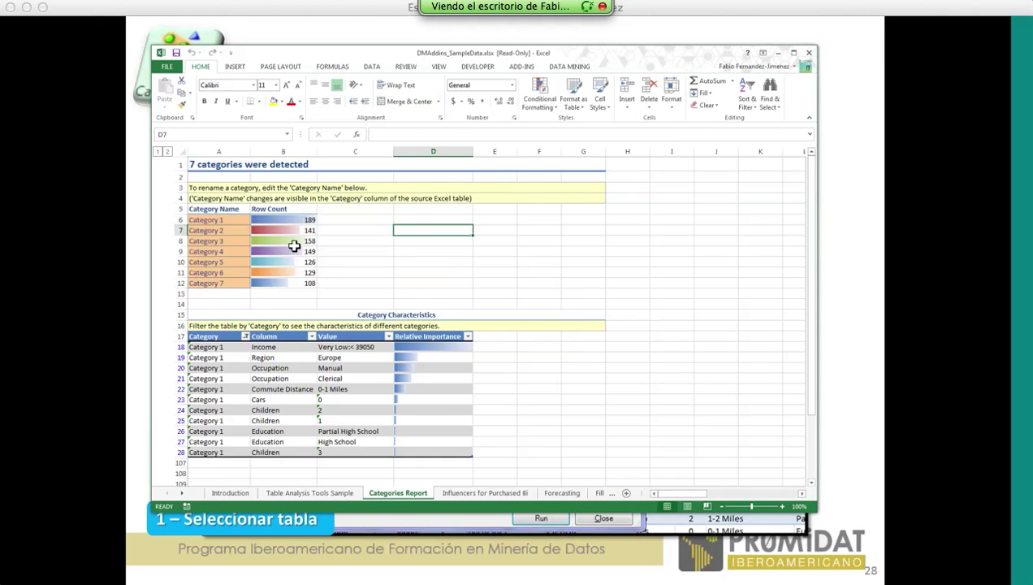
pyautogui.click(349, 252)
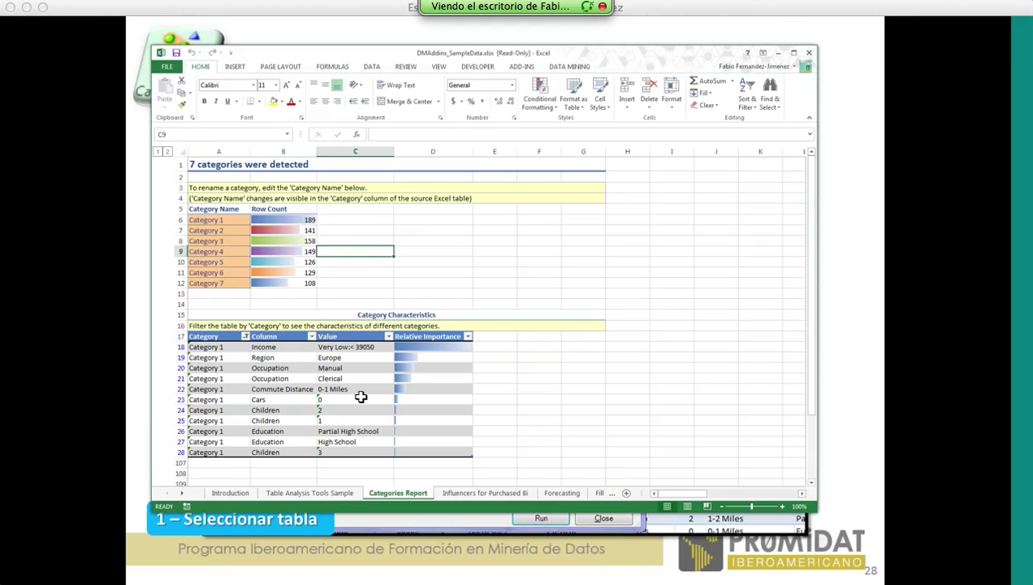
pyautogui.scroll(-8, 372, 390)
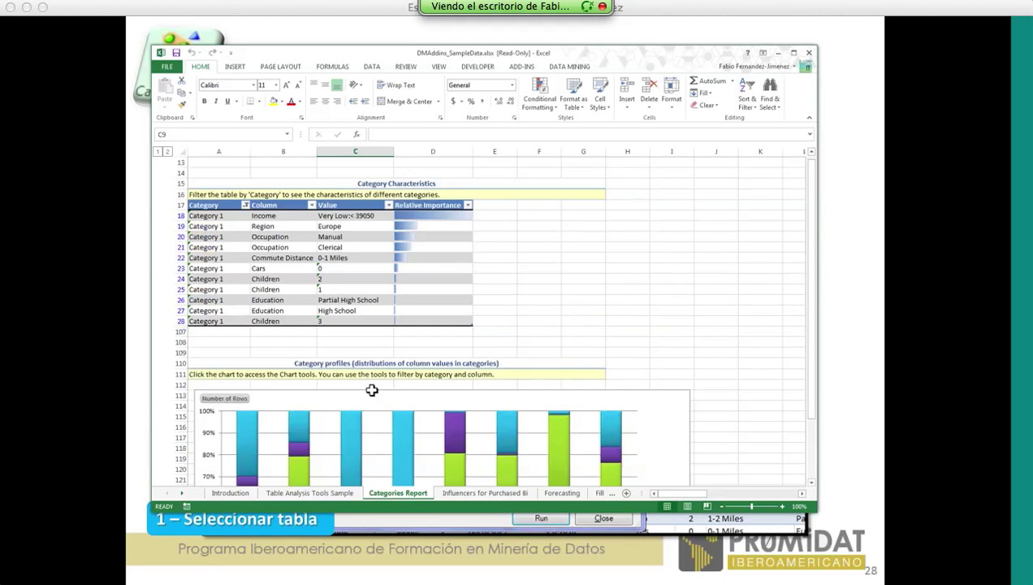
pyautogui.scroll(-5, 371, 377)
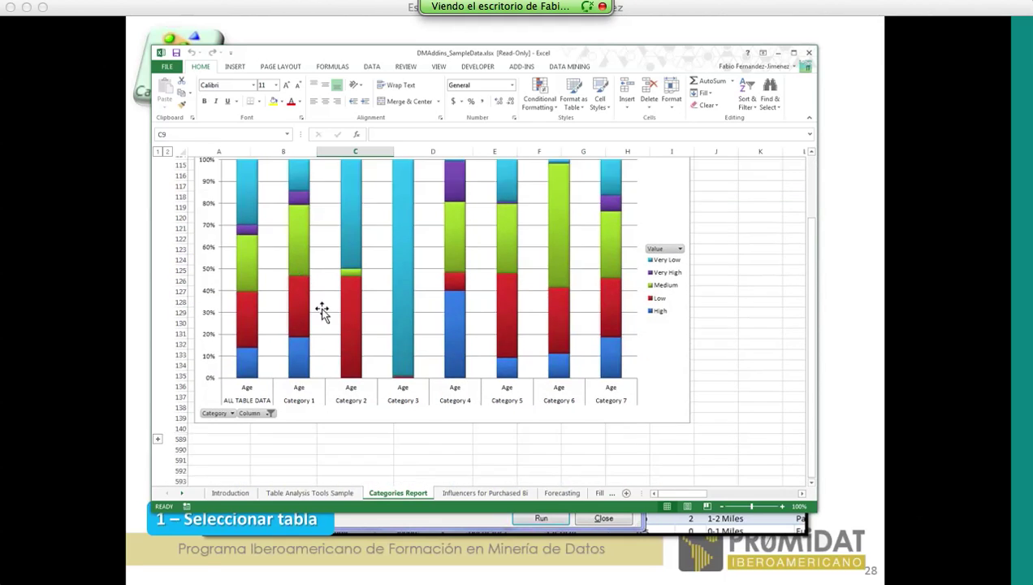
pyautogui.scroll(11, 323, 309)
pyautogui.scroll(3, 357, 339)
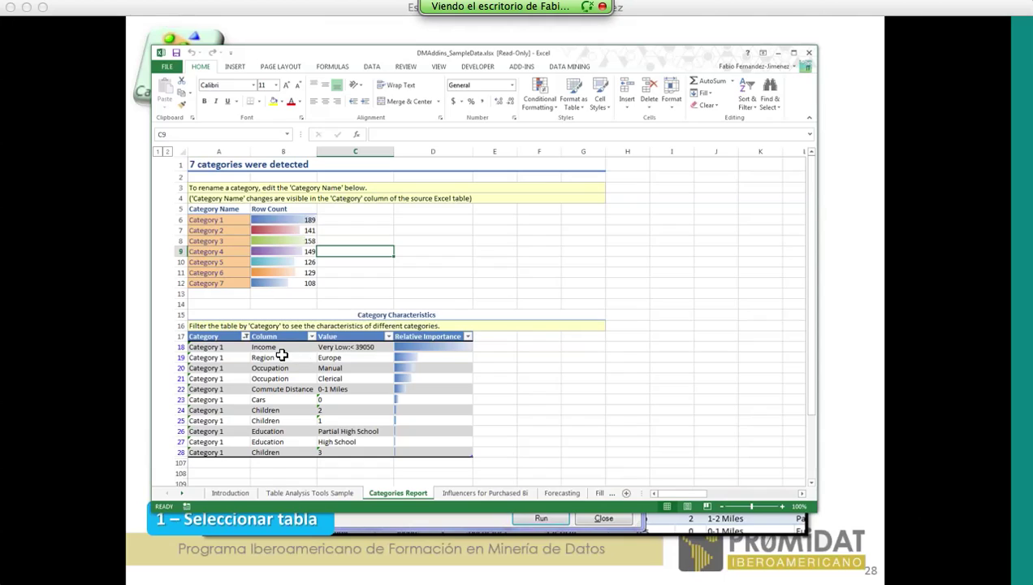
# - Inspect the Category 1 characteristics, checking the Income value and the columns listed from Income to Children
pyautogui.click(355, 347)
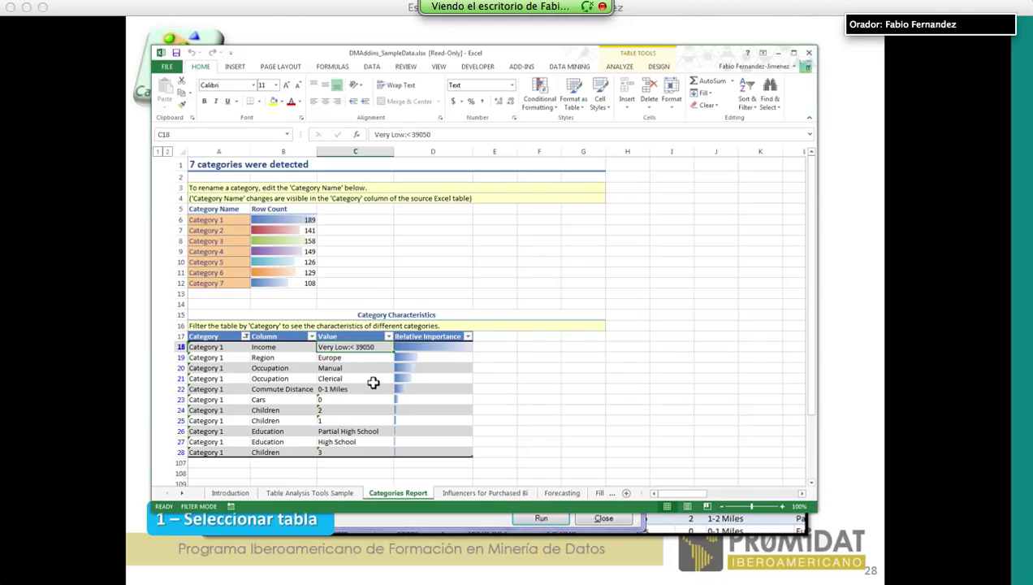
pyautogui.moveTo(275, 348); pyautogui.dragTo(276, 452)
pyautogui.click(340, 345)
# - Filter the Category Characteristics table to show only Category 2
pyautogui.click(245, 336)
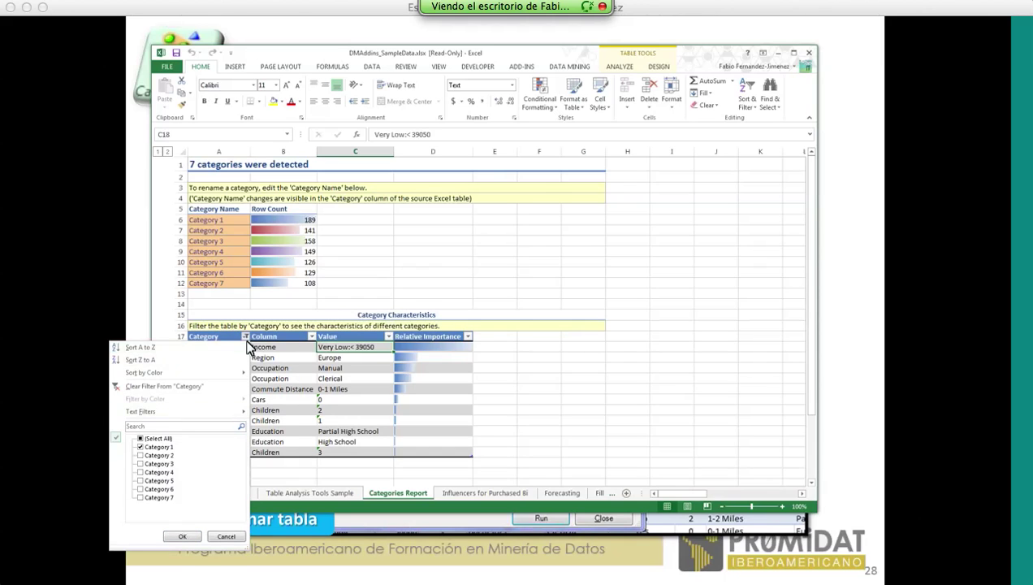
pyautogui.press('Escape')
pyautogui.click(141, 447)
pyautogui.click(141, 455)
pyautogui.click(182, 536)
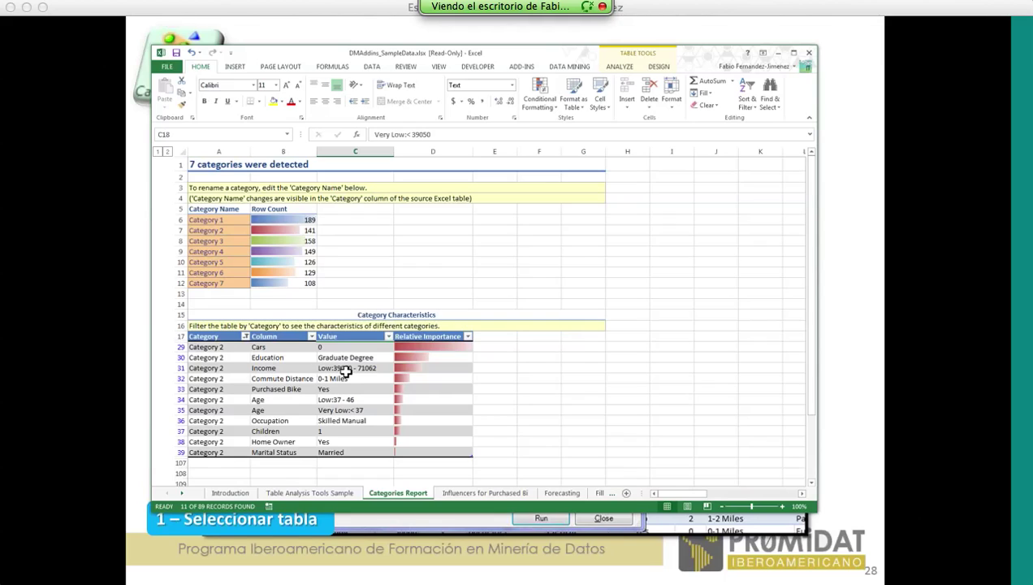
# - Filter the Category Characteristics table to show only Category 3
pyautogui.click(245, 336)
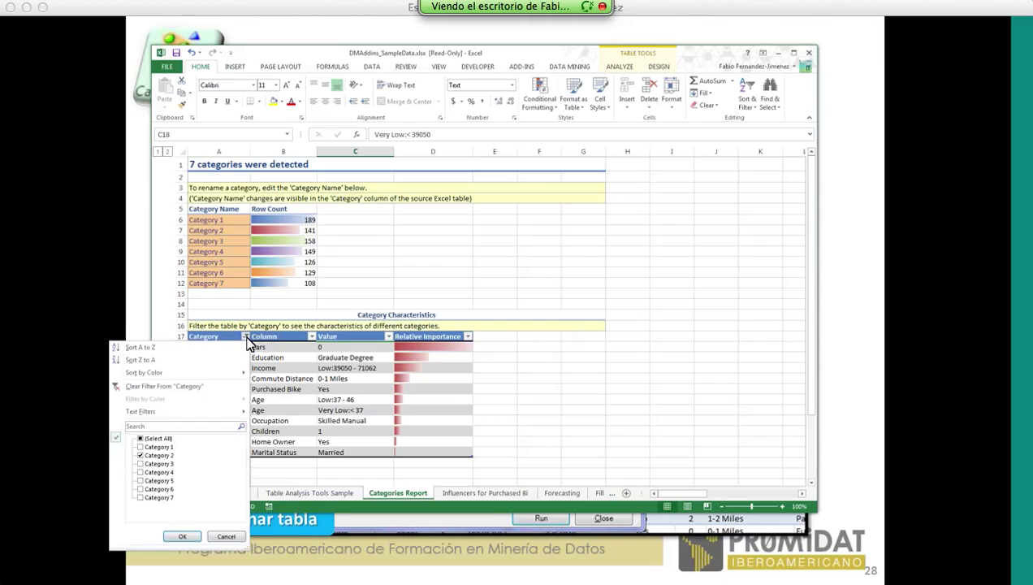
pyautogui.click(141, 464)
pyautogui.click(141, 455)
pyautogui.click(182, 537)
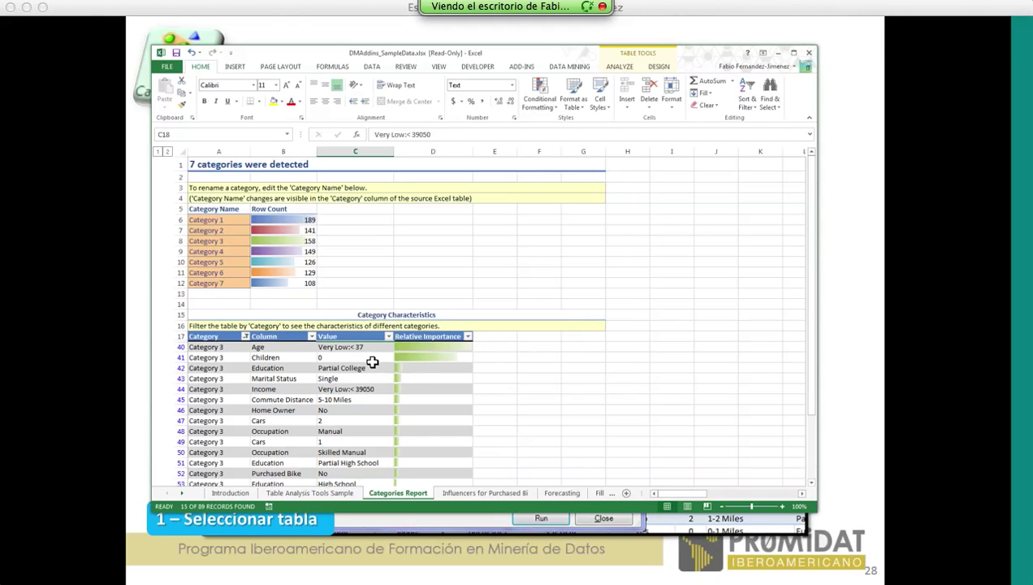
# - Review the category profiles chart for Age, and filter its Column field to show only Children
pyautogui.scroll(-7, 374, 360)
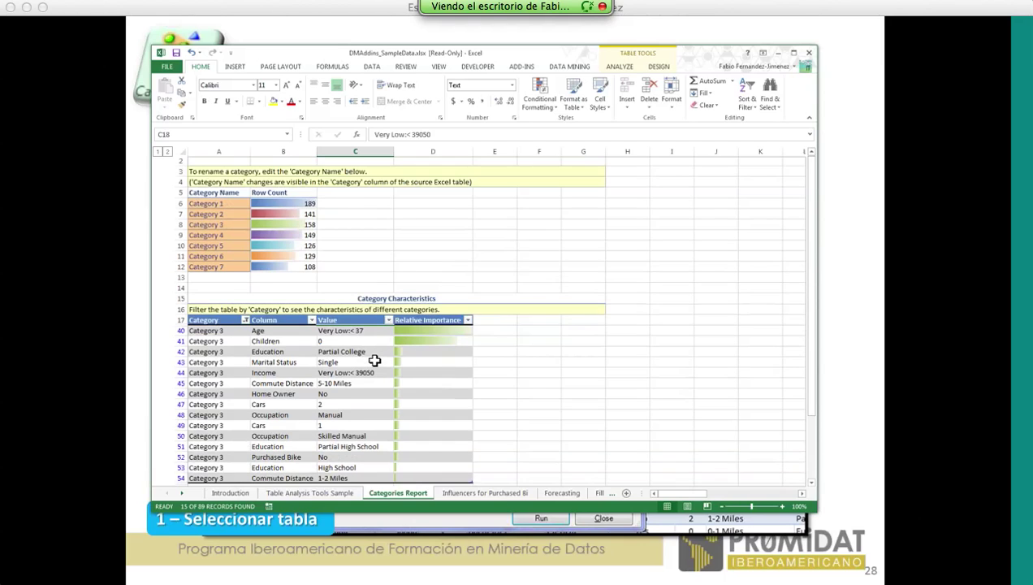
pyautogui.scroll(-3, 471, 360)
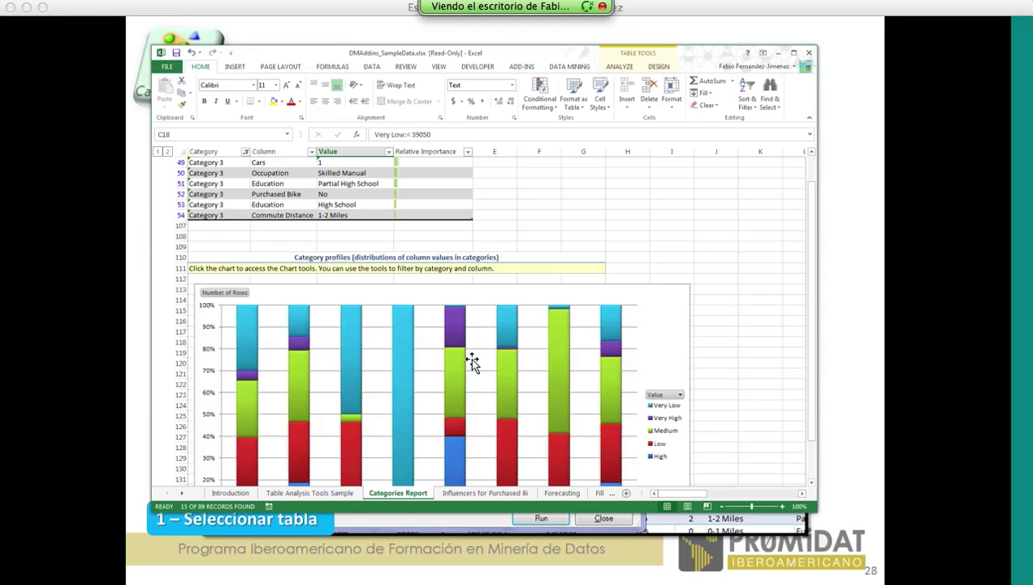
pyautogui.scroll(-2, 471, 360)
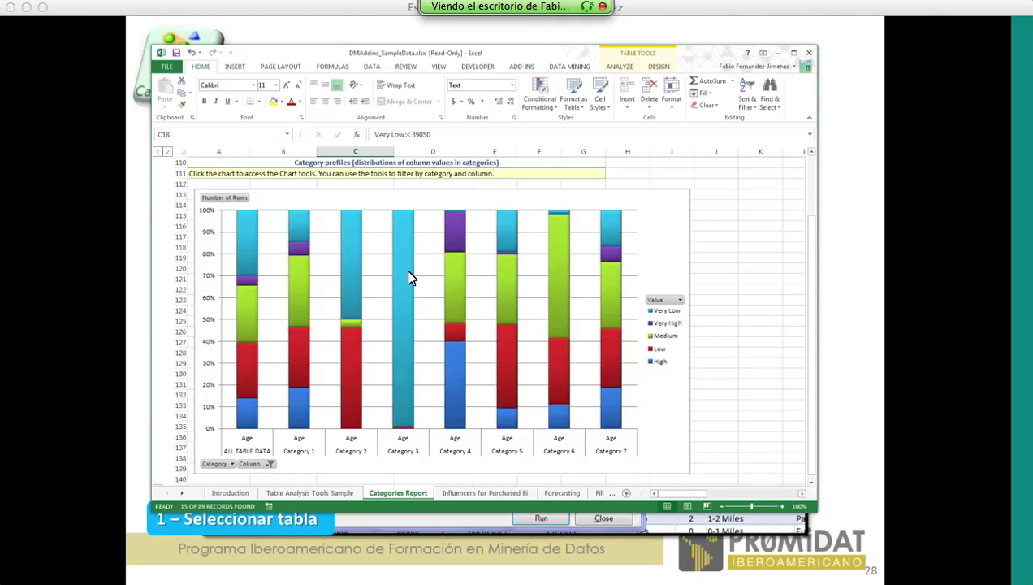
pyautogui.moveTo(395, 387)
pyautogui.moveTo(400, 265)
pyautogui.click(271, 464)
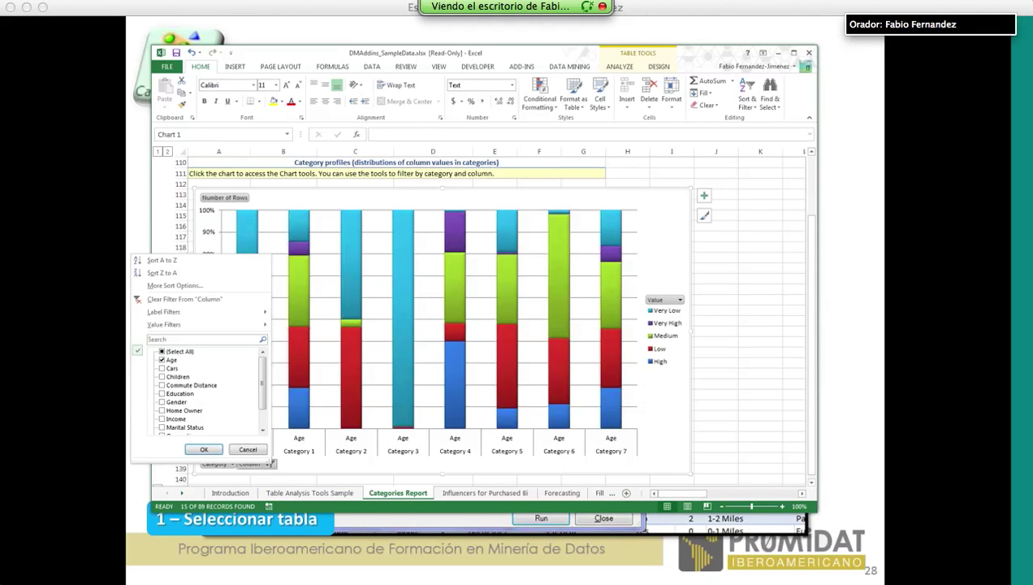
pyautogui.click(162, 360)
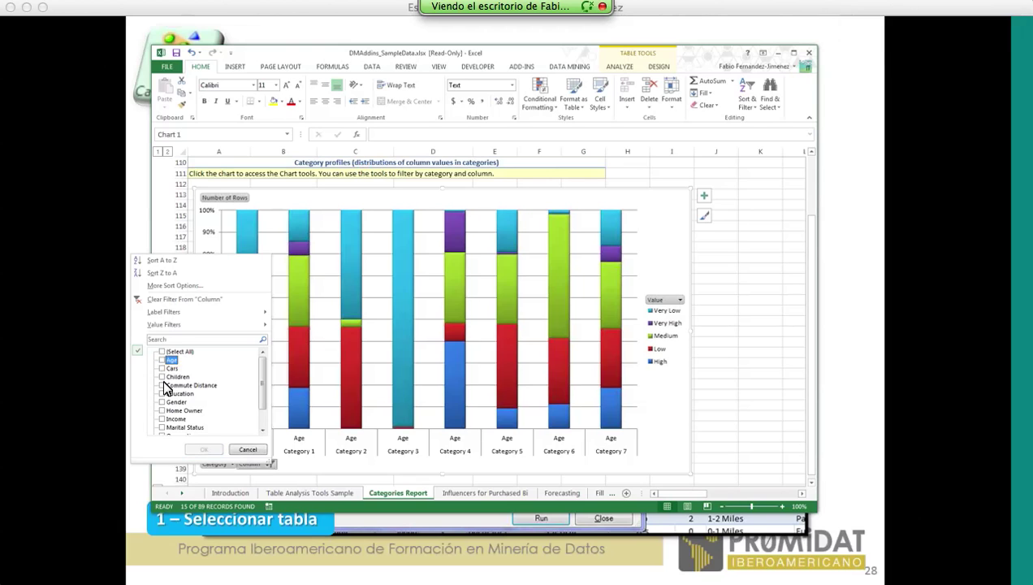
pyautogui.click(162, 377)
pyautogui.click(204, 449)
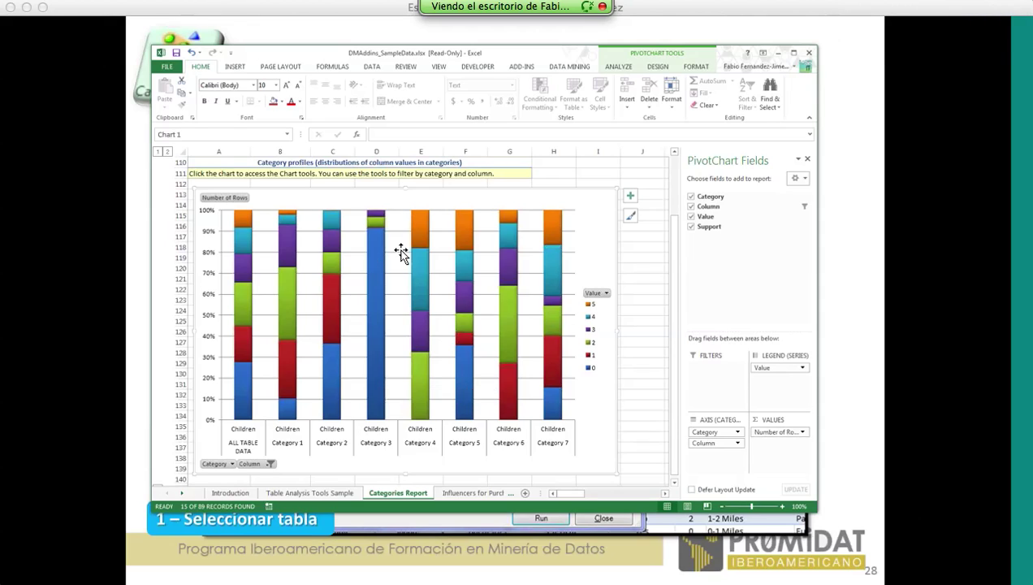
# - Check the Category column appended to the table on the Table Analysis Tools Sample sheet, and return to the Categories Report sheet
pyautogui.scroll(20, 444, 313)
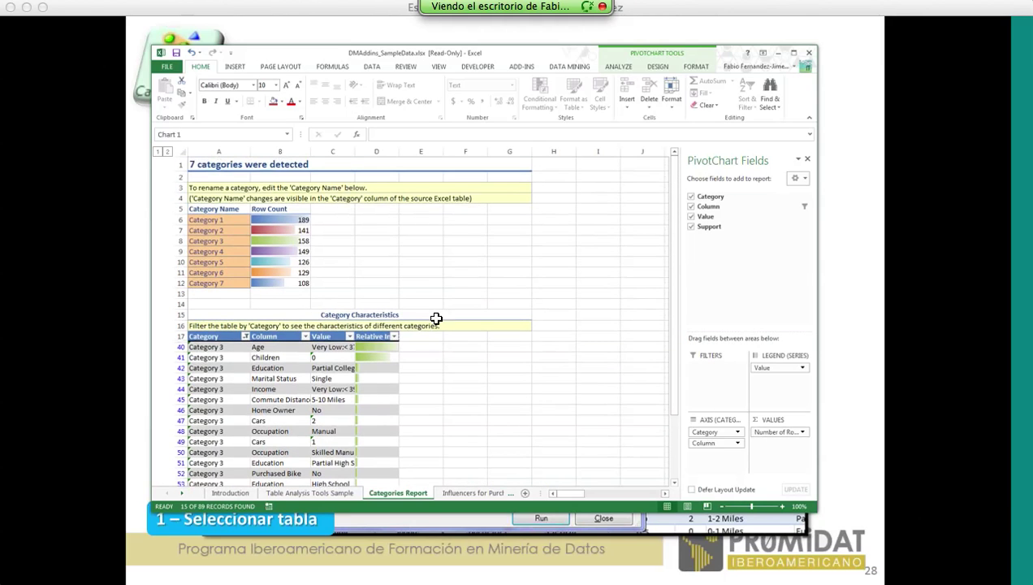
pyautogui.scroll(-1, 341, 359)
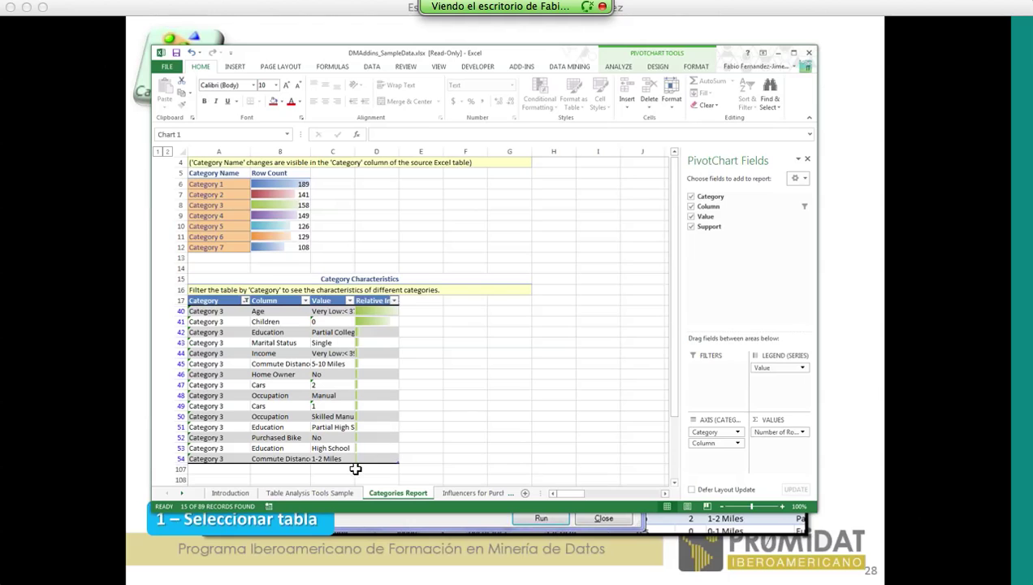
pyautogui.click(332, 496)
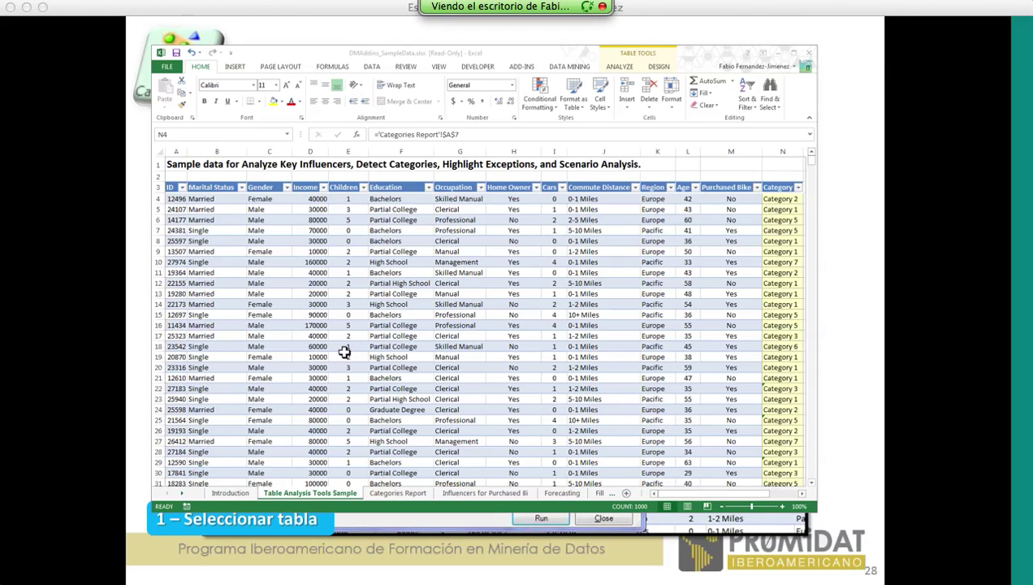
pyautogui.click(388, 493)
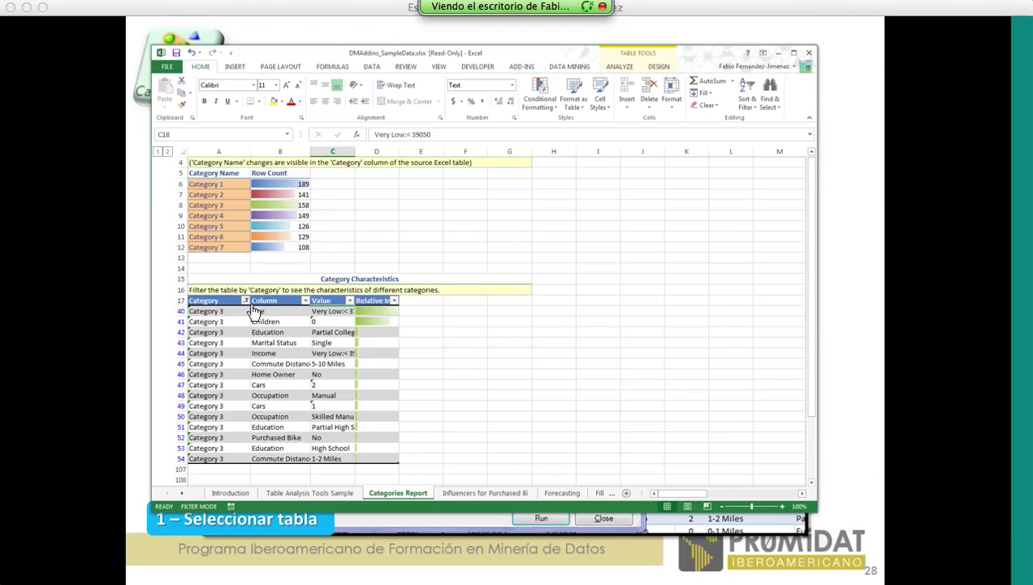
# - Widen the Relative Importance column and inspect the lower Category 3 rows, down to Education High School and Commute Distance 1-2 Miles
pyautogui.click(447, 351)
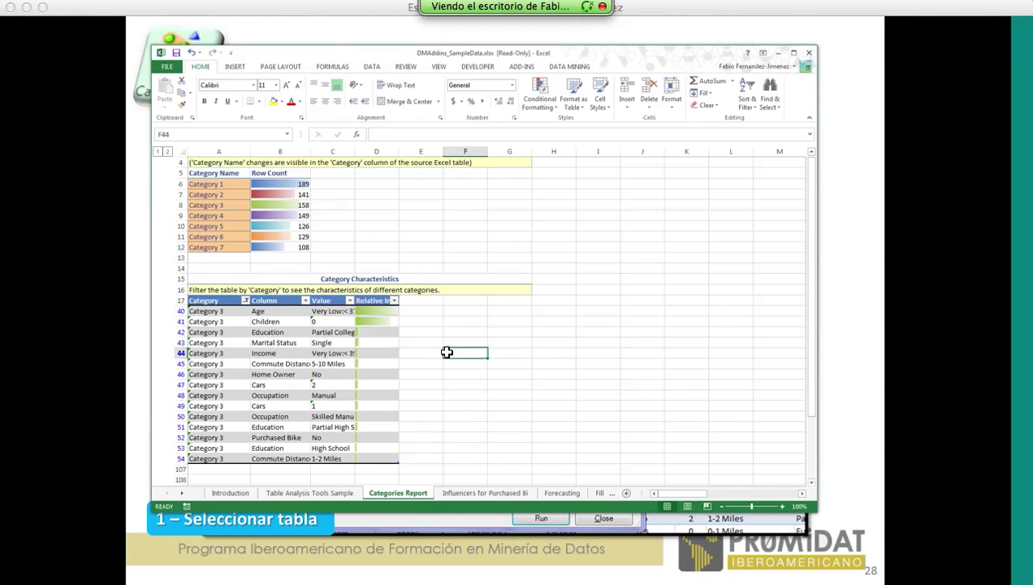
pyautogui.moveTo(400, 156); pyautogui.dragTo(417, 156)
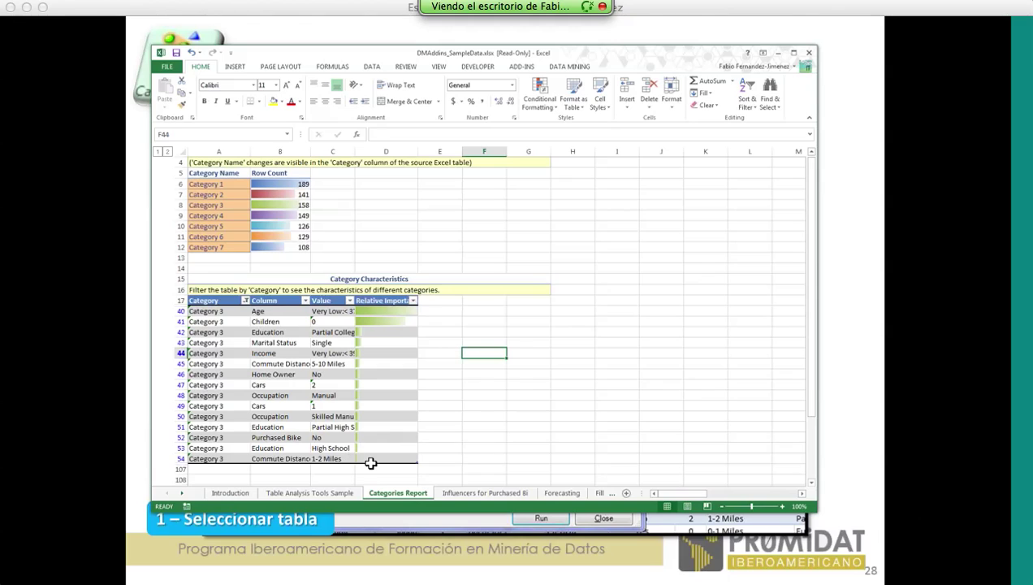
pyautogui.moveTo(368, 463); pyautogui.dragTo(218, 400)
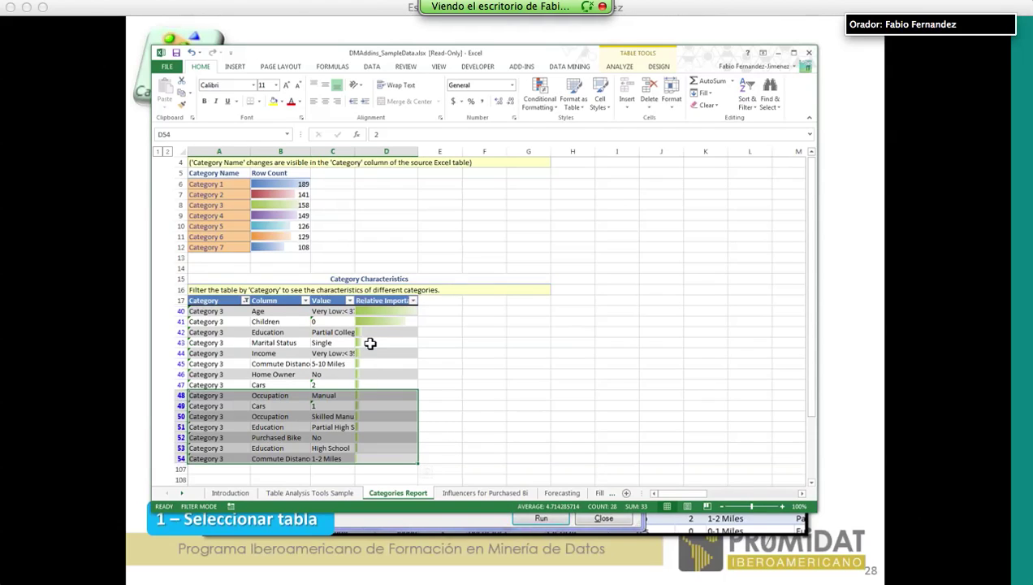
pyautogui.click(333, 448)
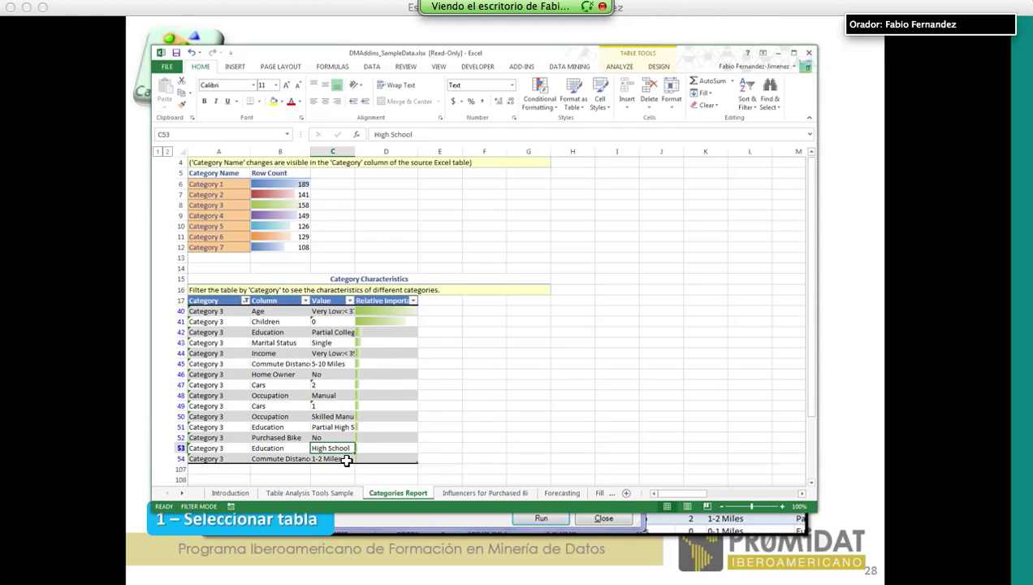
pyautogui.click(335, 459)
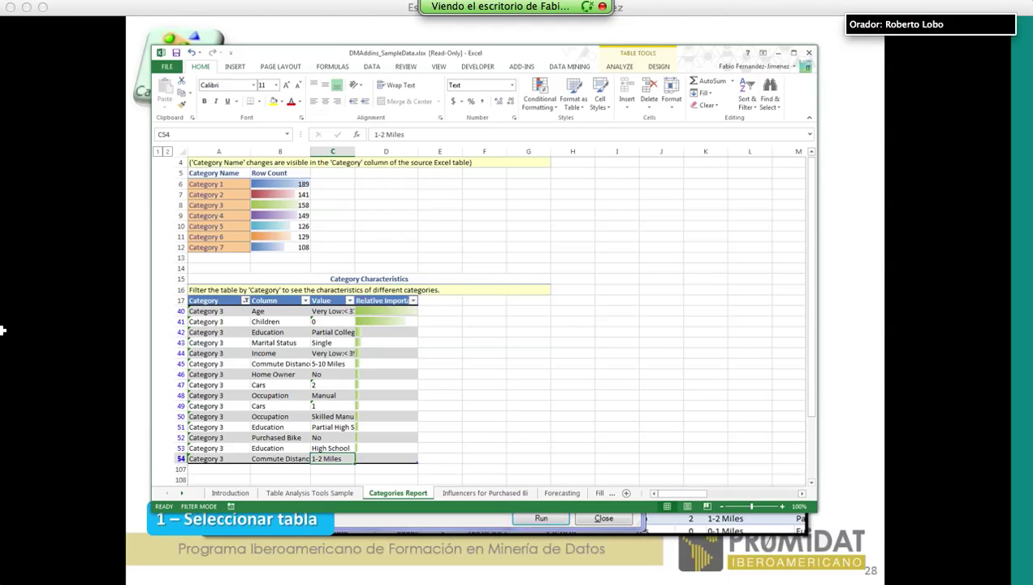
# - Widen the window on the Table Analysis Tools Sample sheet, examine the appended Category column, and display the Table Analysis Tools commands
pyautogui.click(333, 494)
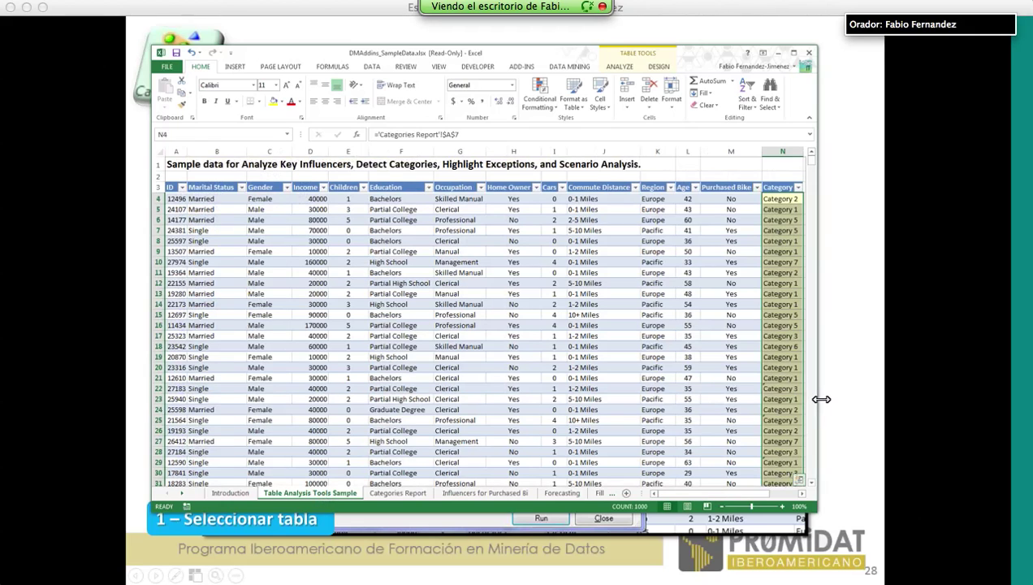
pyautogui.moveTo(821, 398); pyautogui.dragTo(845, 402)
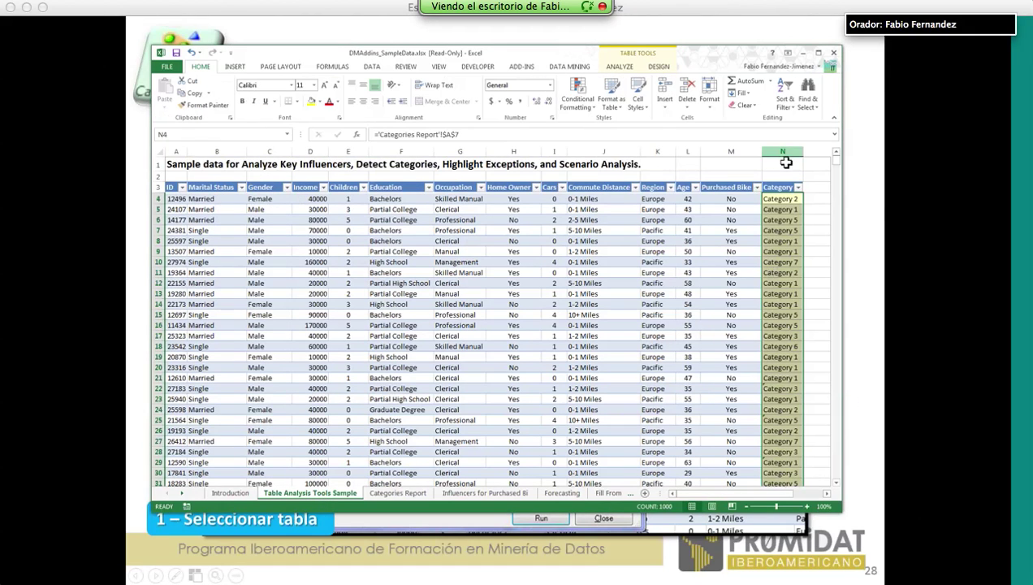
pyautogui.click(782, 283)
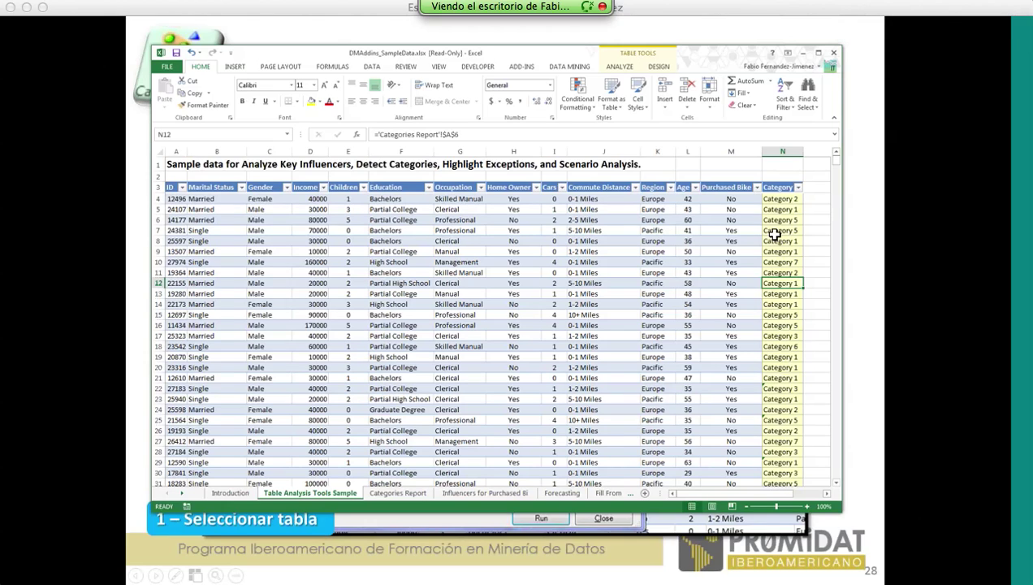
pyautogui.scroll(-9, 774, 234)
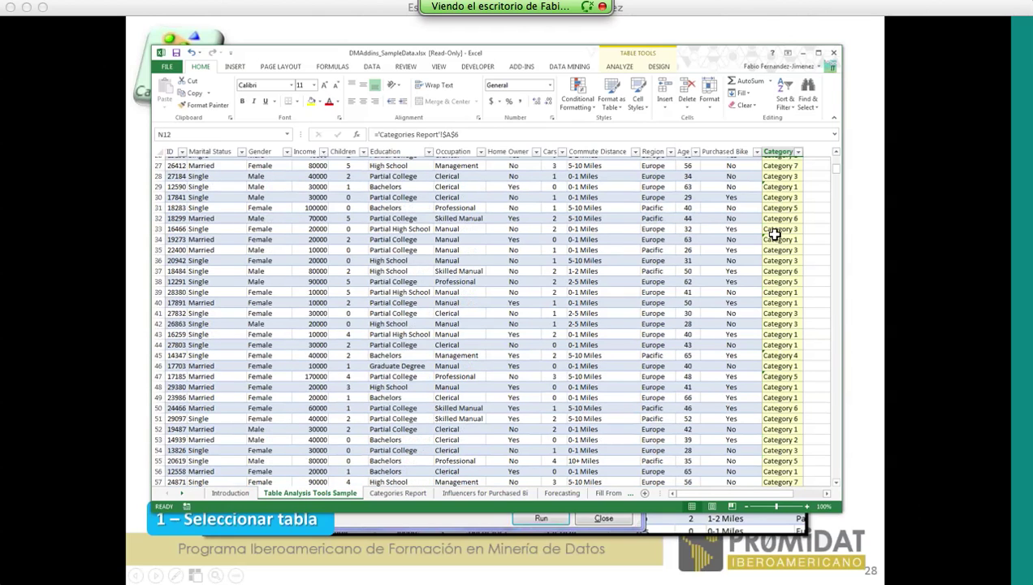
pyautogui.scroll(-4, 774, 234)
pyautogui.click(783, 227)
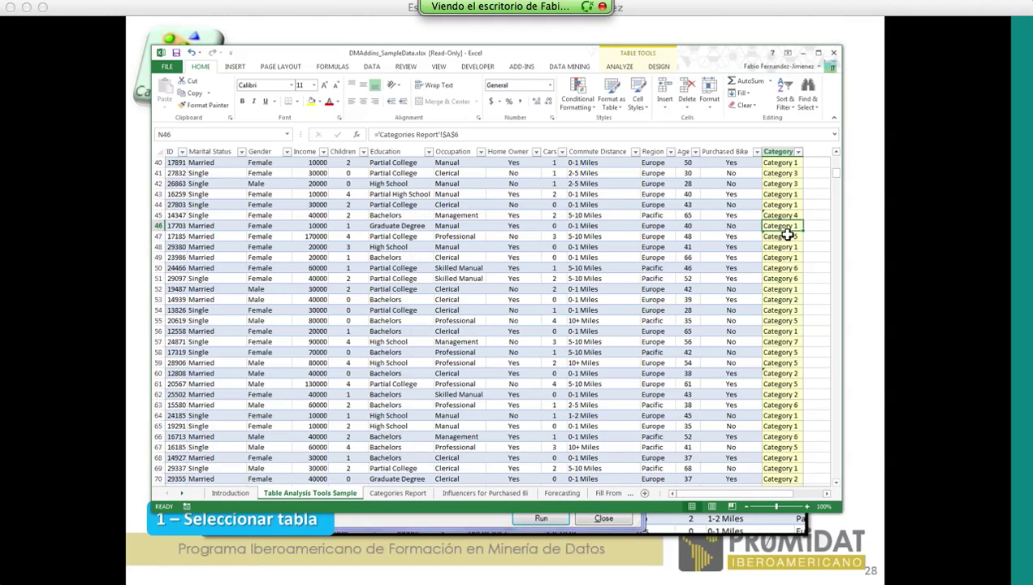
pyautogui.scroll(1, 787, 235)
pyautogui.scroll(13, 488, 317)
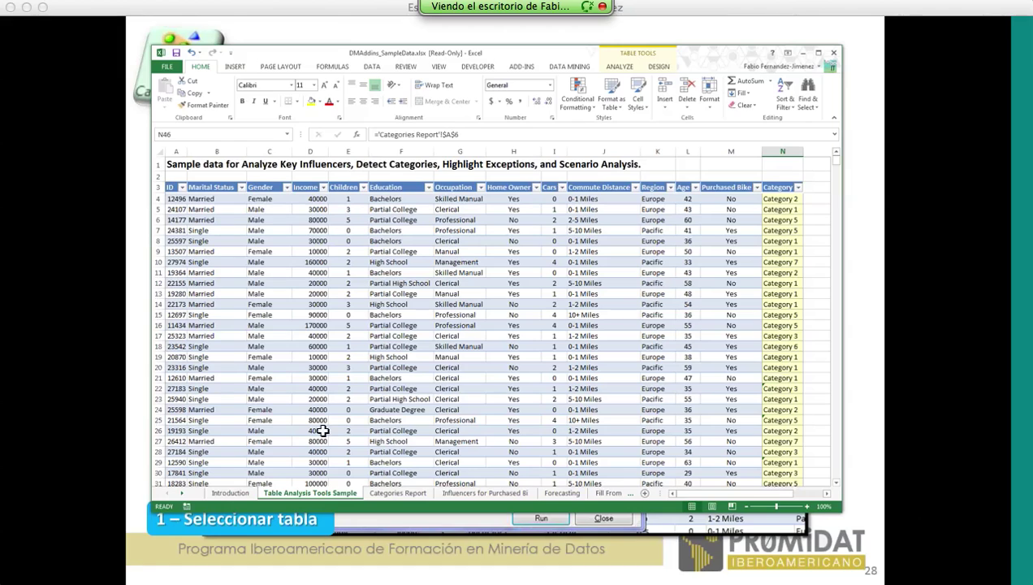
pyautogui.click(380, 275)
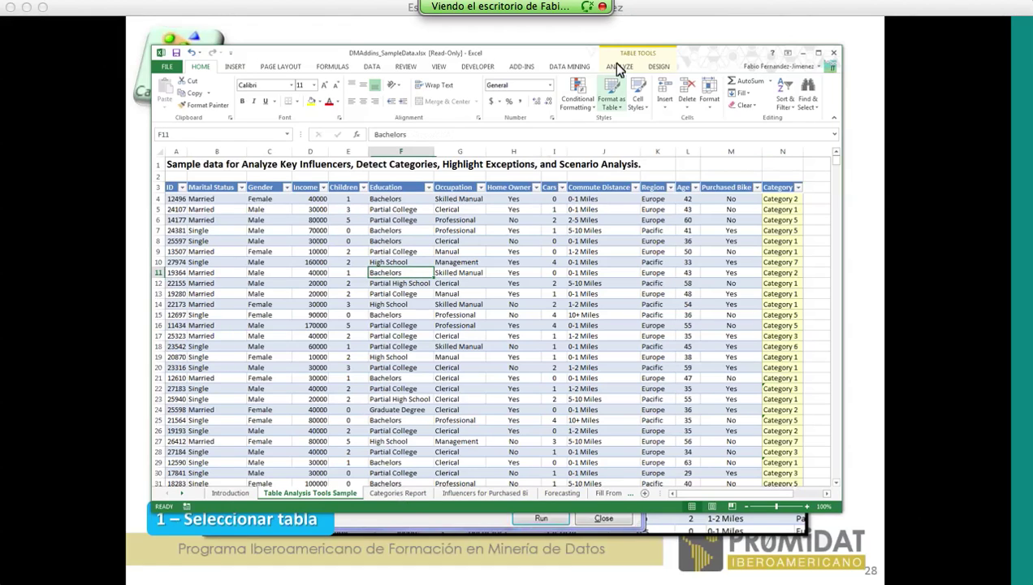
pyautogui.click(628, 72)
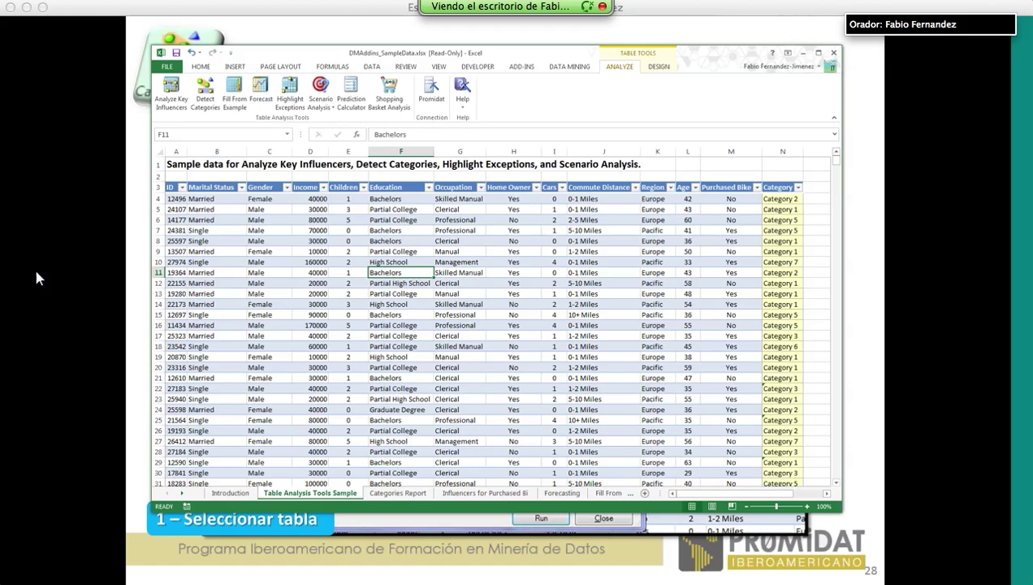
pyautogui.press('Right')
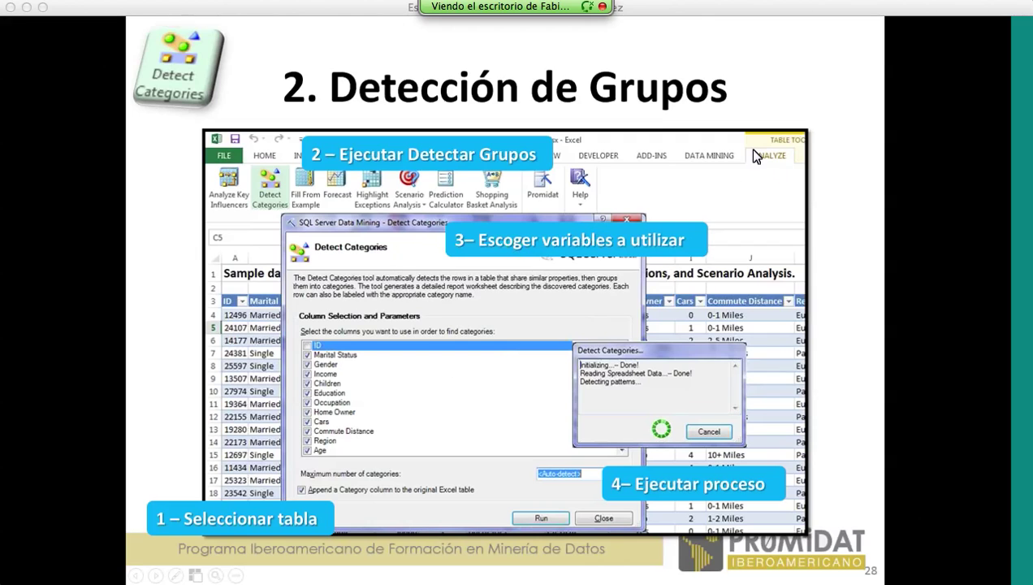
pyautogui.press('Right')
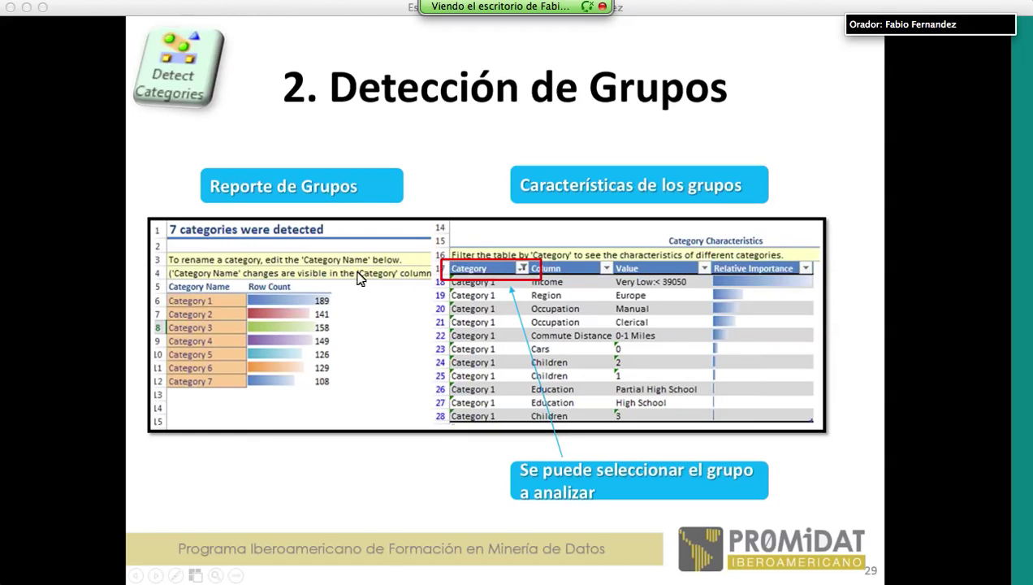
pyautogui.press('Right')
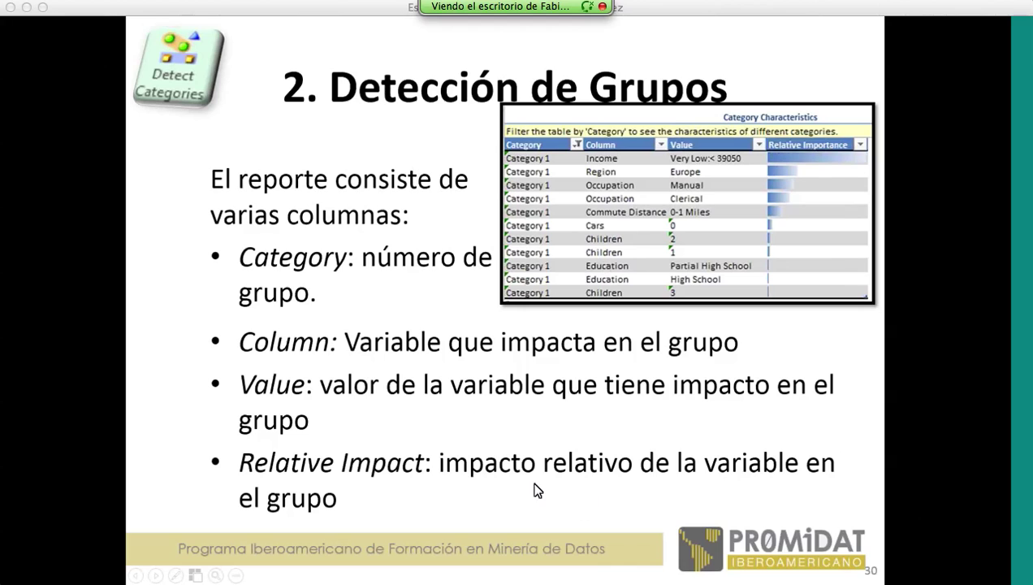
pyautogui.press('Right')
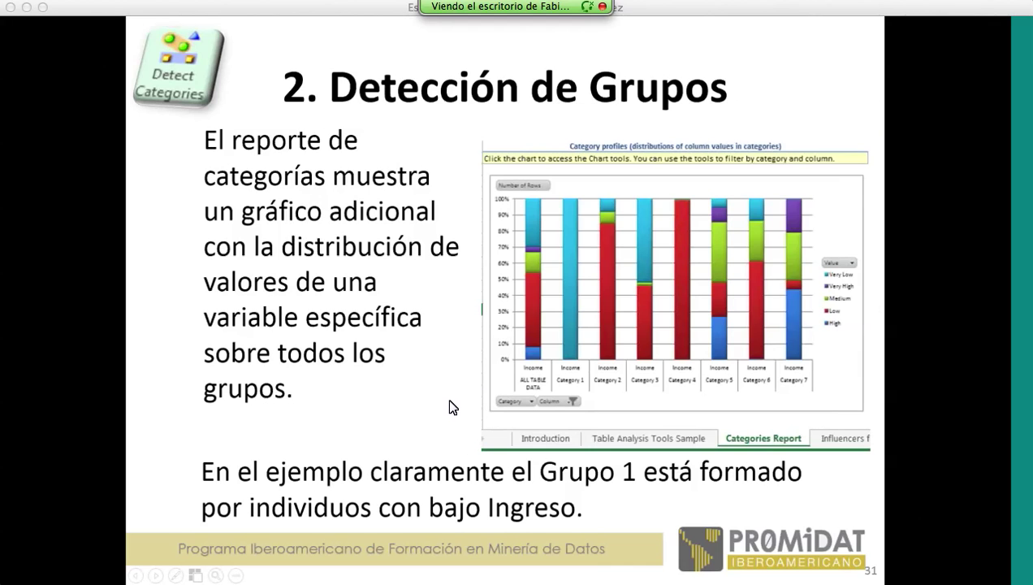
pyautogui.press('Right')
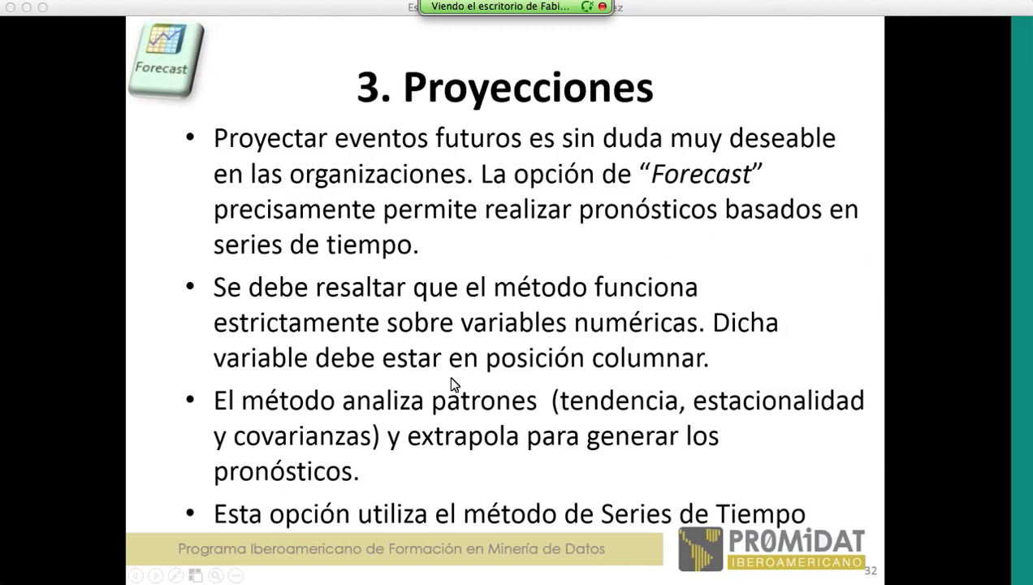
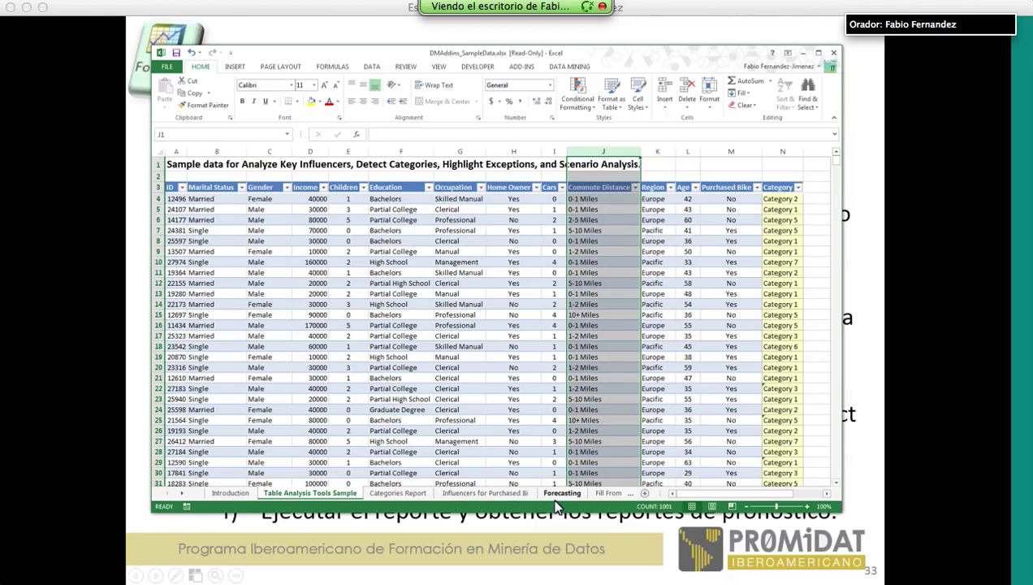
# - Open the Forecasting sheet and select the Europe, NorthAmerica and Pacific Amount columns of the M200 sales history
pyautogui.click(413, 493)
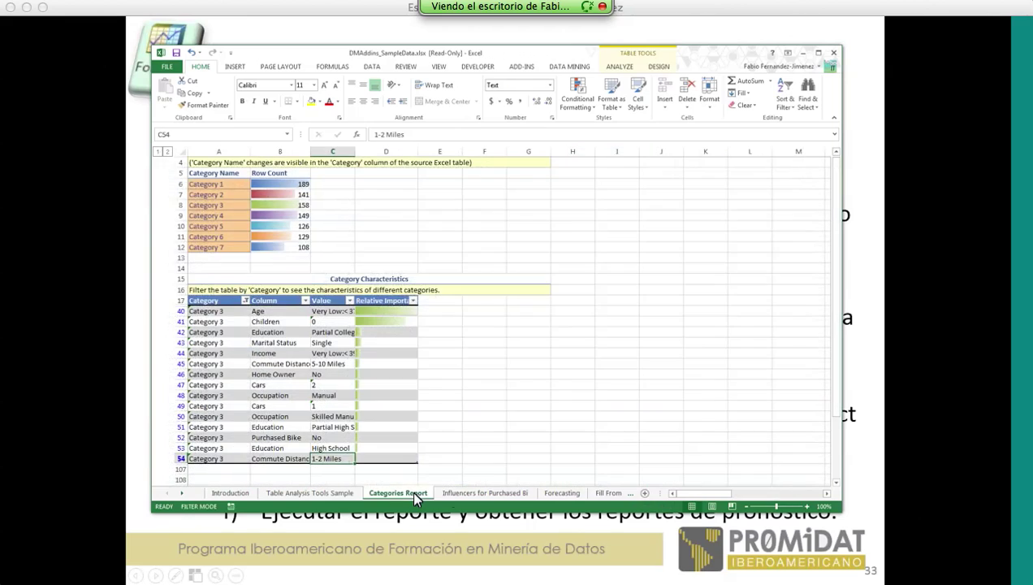
pyautogui.click(455, 494)
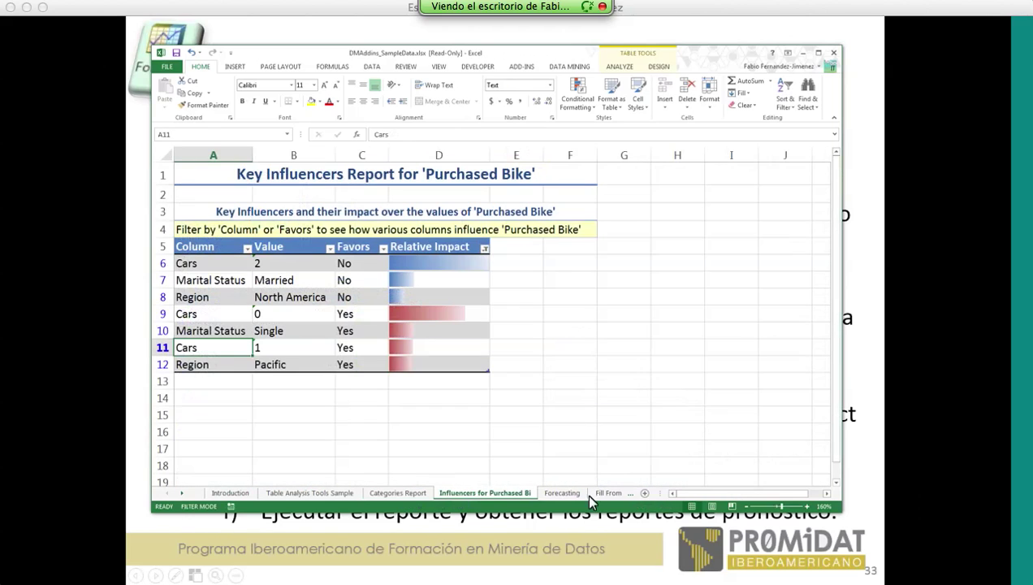
pyautogui.click(562, 493)
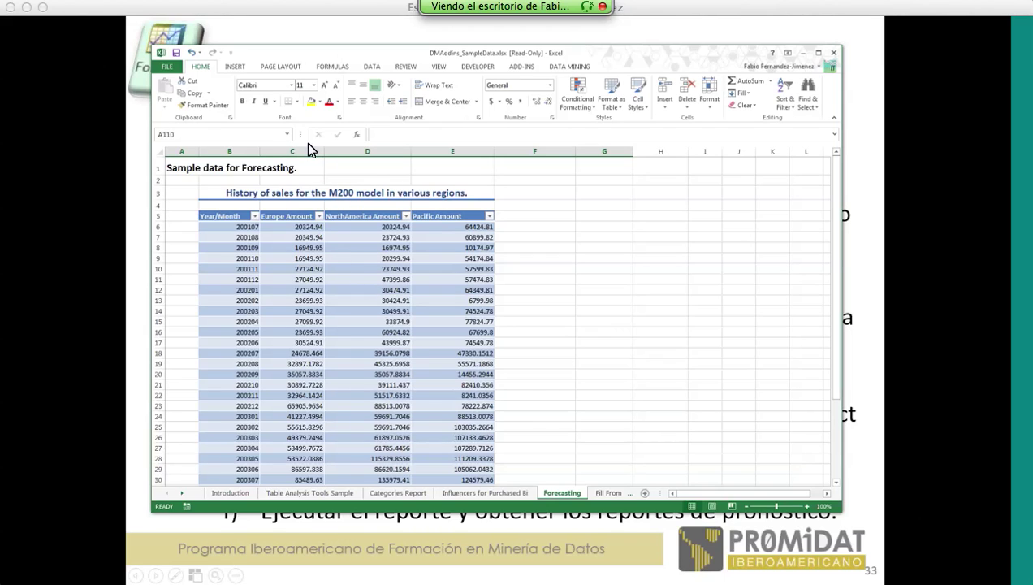
pyautogui.moveTo(311, 151); pyautogui.dragTo(422, 154)
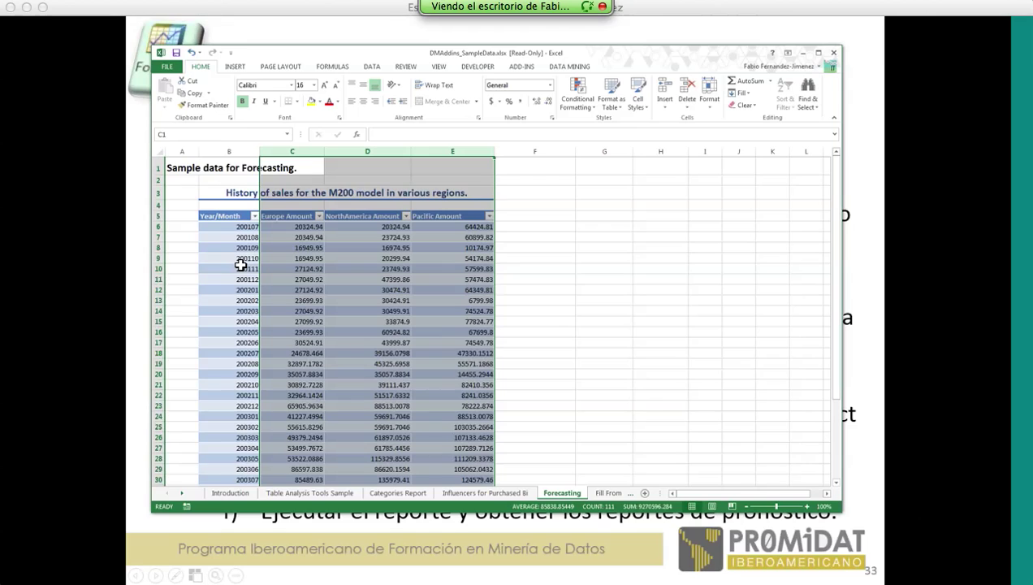
# - Examine the monthly M200 sales history, checking the Year/Month and Europe Amount values down to the table's last row
pyautogui.click(293, 235)
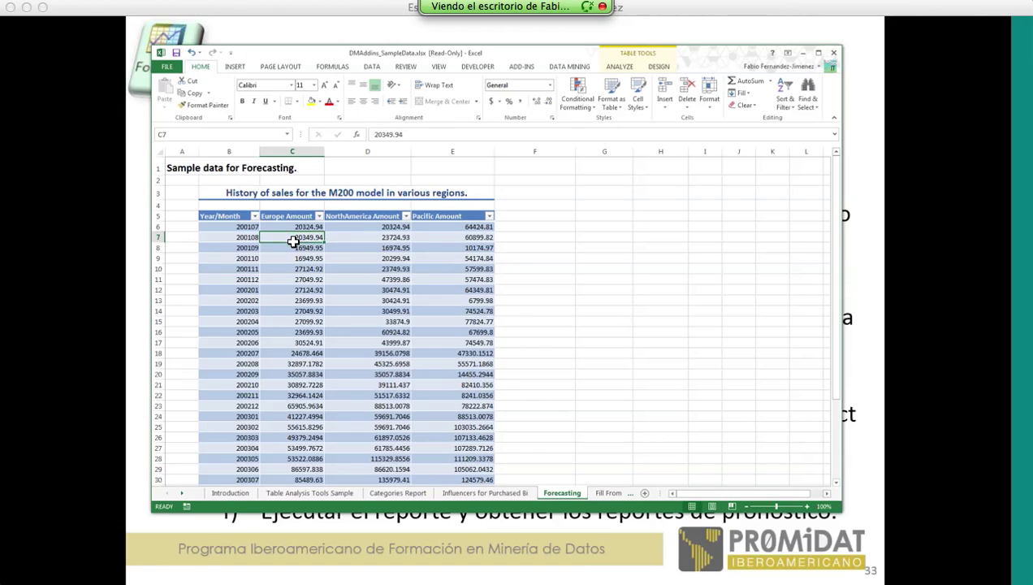
pyautogui.scroll(-1, 293, 239)
pyautogui.scroll(1, 294, 241)
pyautogui.scroll(-6, 294, 241)
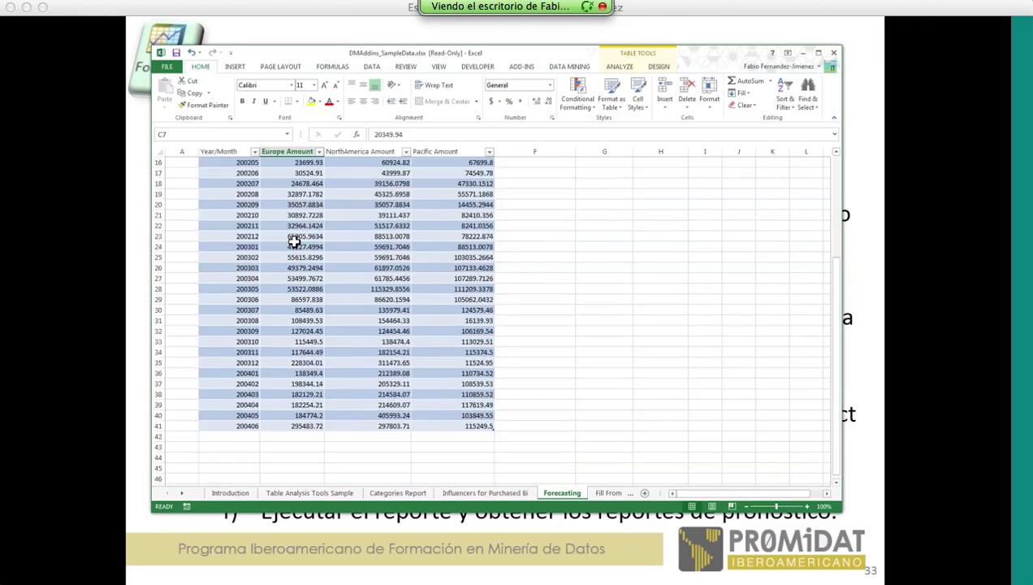
pyautogui.scroll(6, 294, 241)
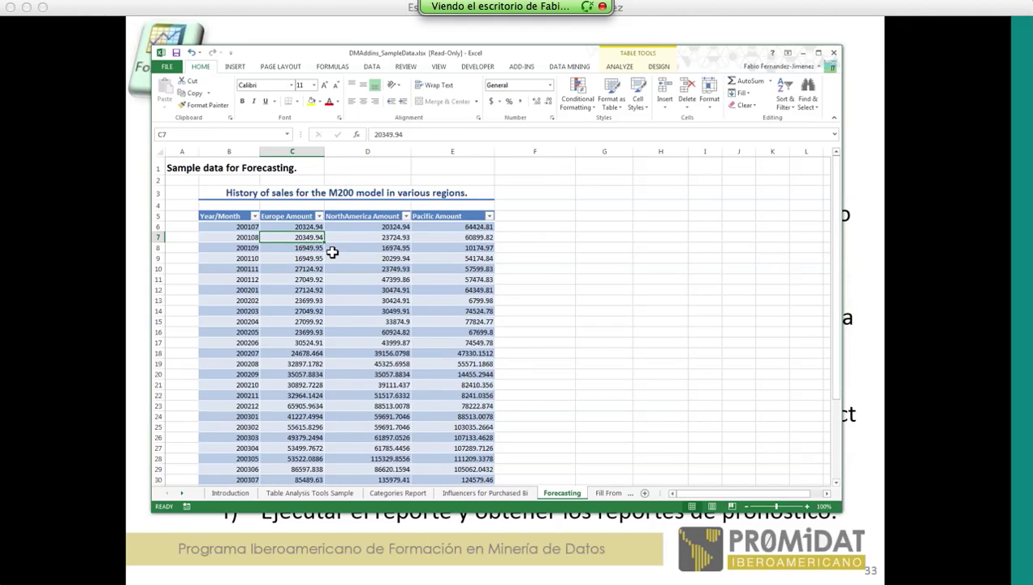
pyautogui.click(306, 249)
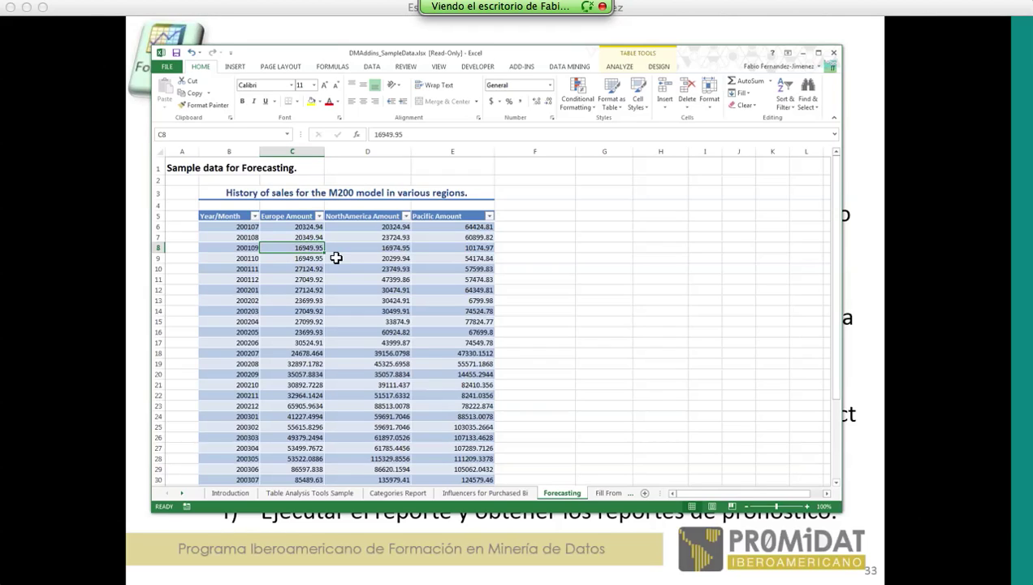
pyautogui.click(254, 238)
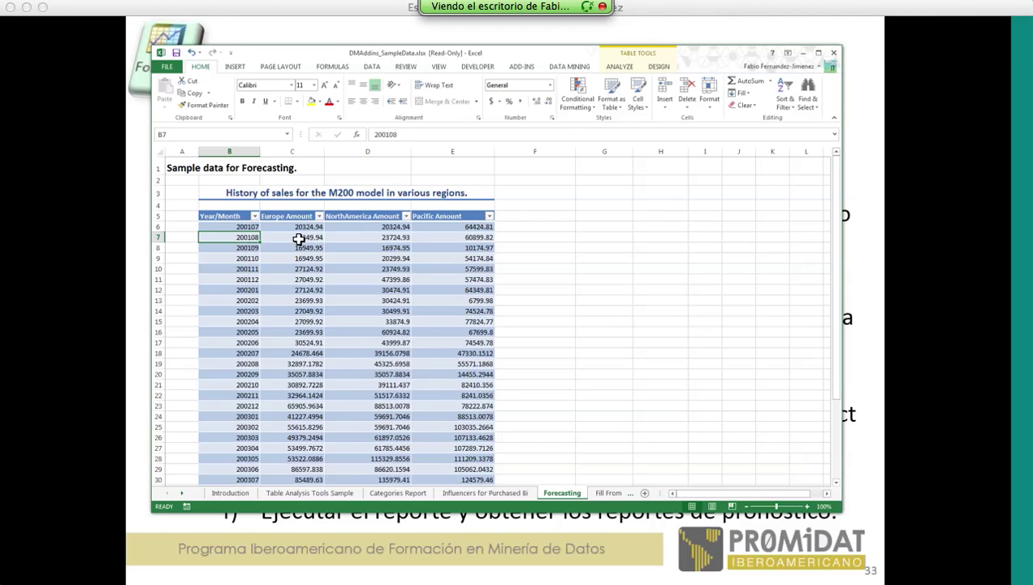
pyautogui.click(297, 237)
pyautogui.scroll(-3, 343, 325)
pyautogui.scroll(3, 343, 324)
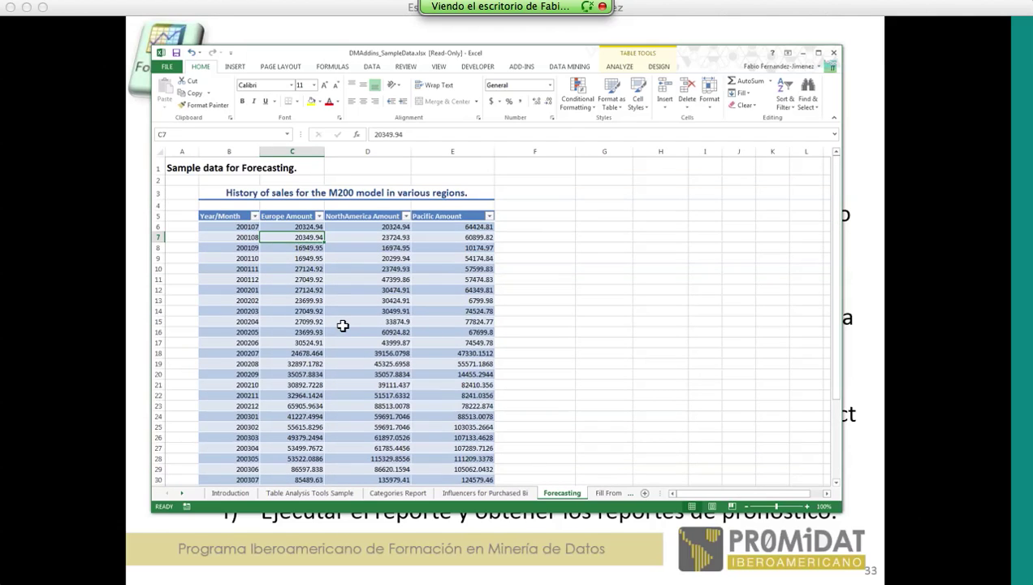
# - Run the Forecast tool on the M200 sales table for all three regional amounts, with 5 time units, no time stamp and automatically detected periodicity
pyautogui.click(620, 66)
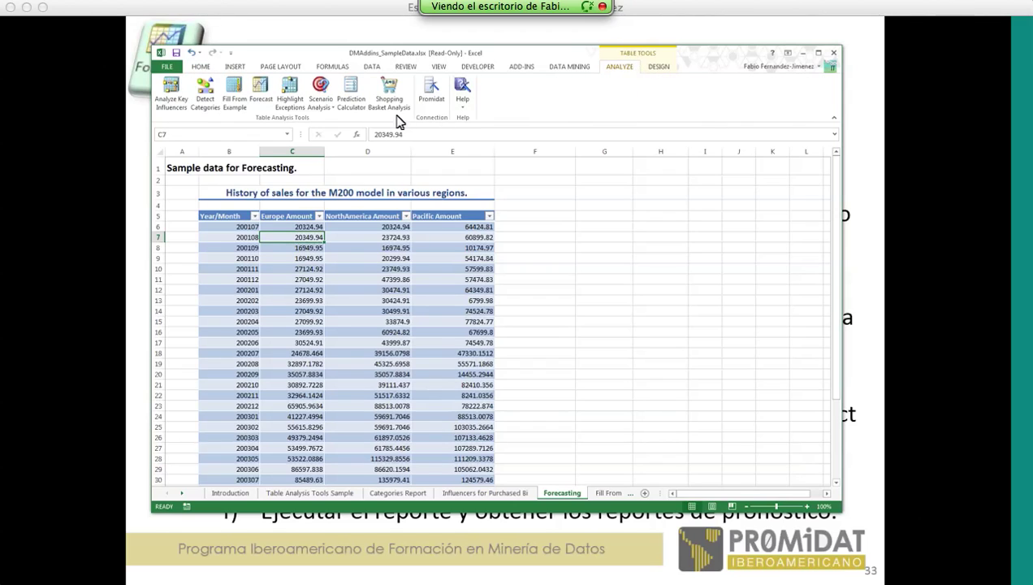
pyautogui.click(260, 89)
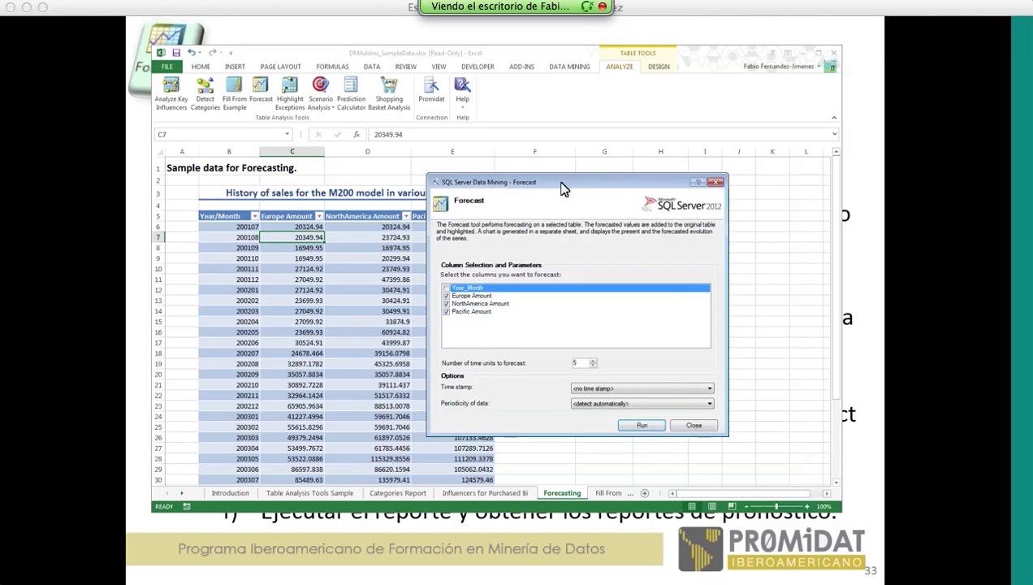
pyautogui.moveTo(559, 182); pyautogui.dragTo(571, 156)
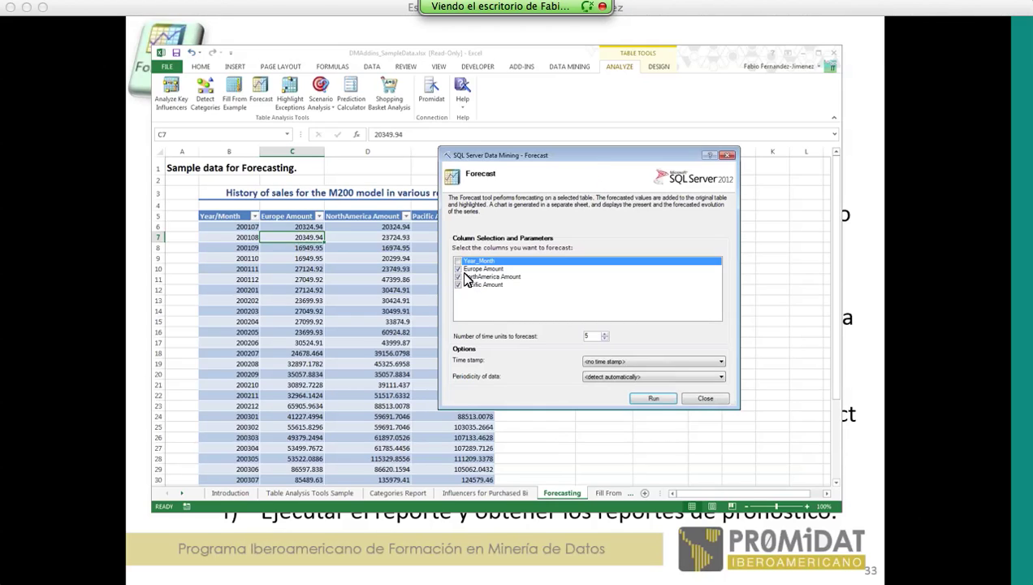
pyautogui.moveTo(487, 159); pyautogui.dragTo(526, 147)
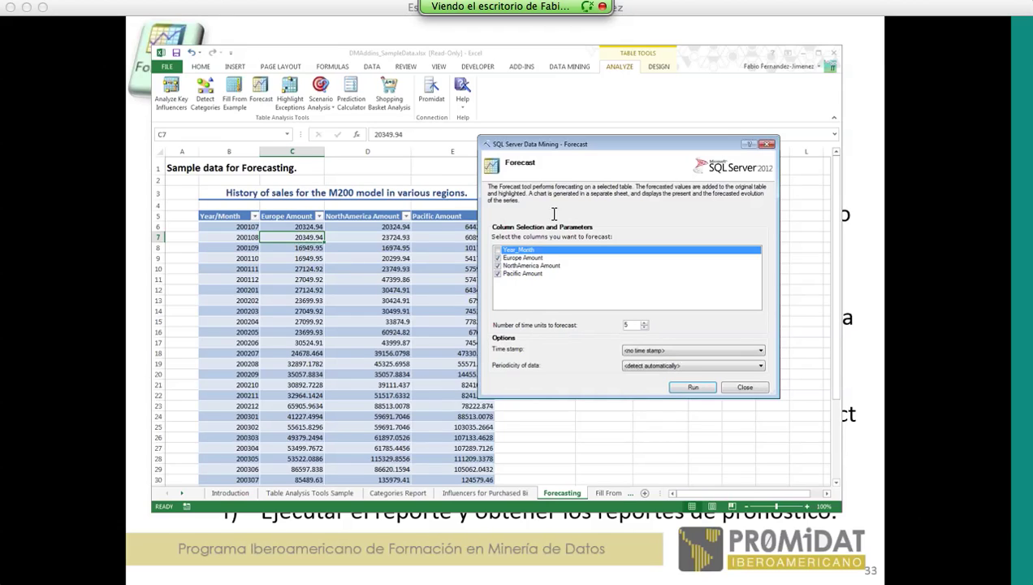
pyautogui.moveTo(520, 145); pyautogui.dragTo(478, 150)
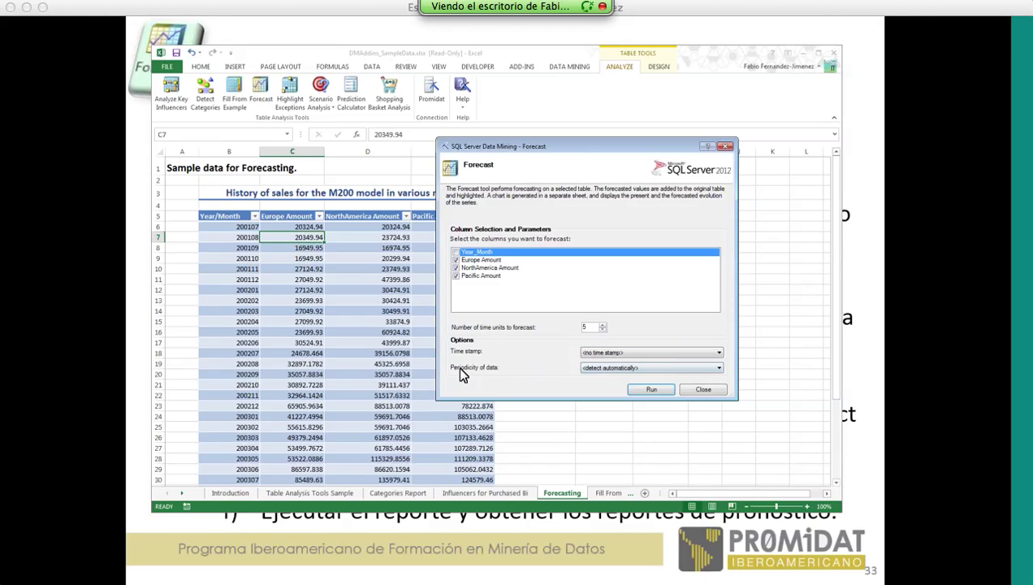
pyautogui.click(609, 368)
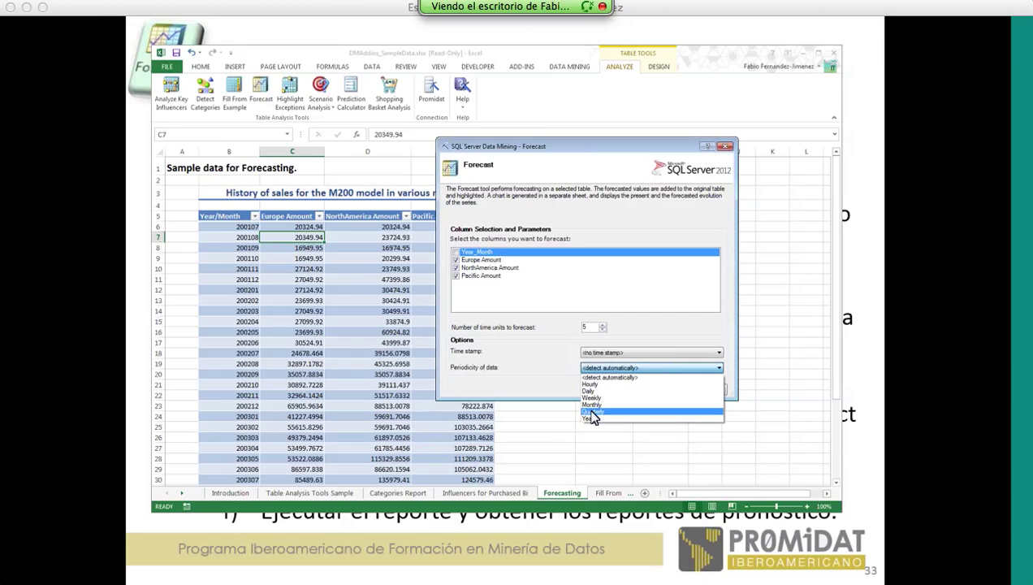
pyautogui.click(558, 376)
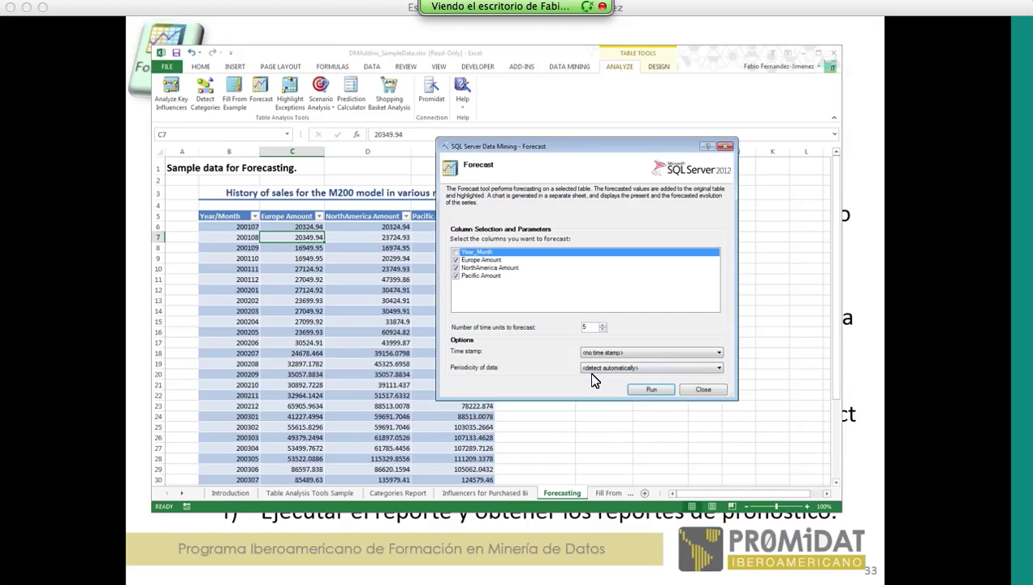
pyautogui.click(652, 392)
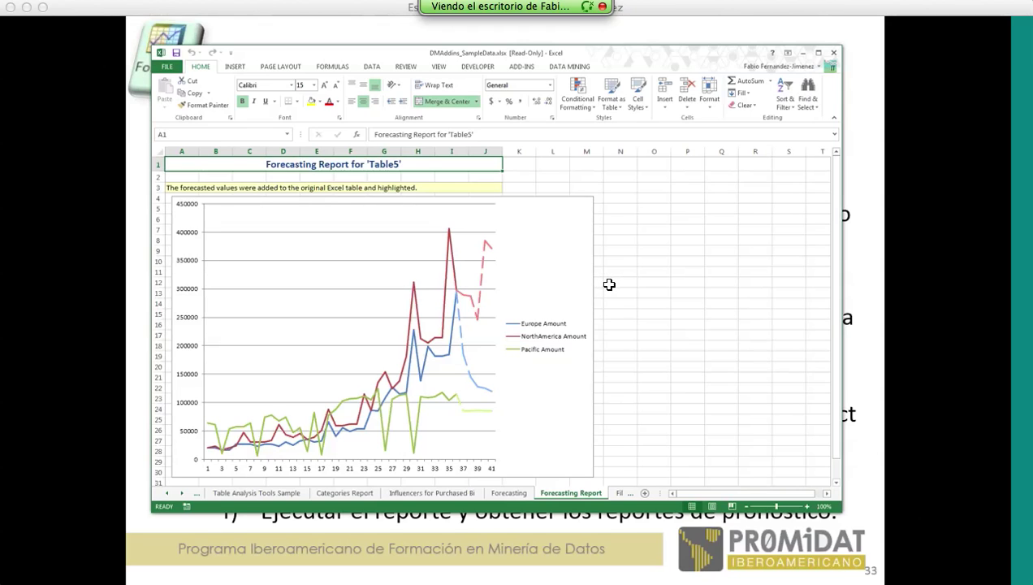
# - Review the Forecasting Report chart and select its NorthAmerica Amount series
pyautogui.scroll(-3, 602, 262)
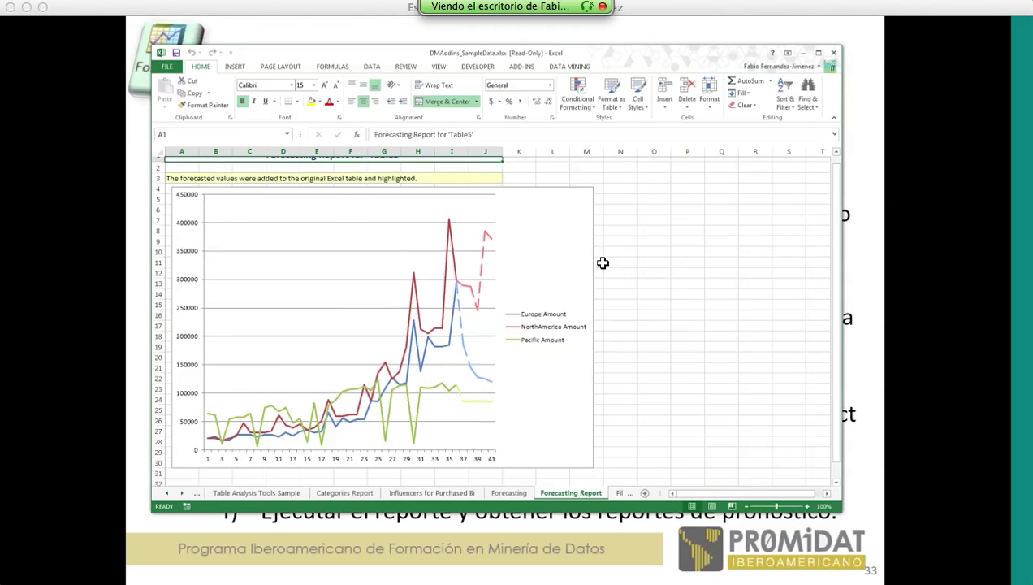
pyautogui.scroll(3, 601, 263)
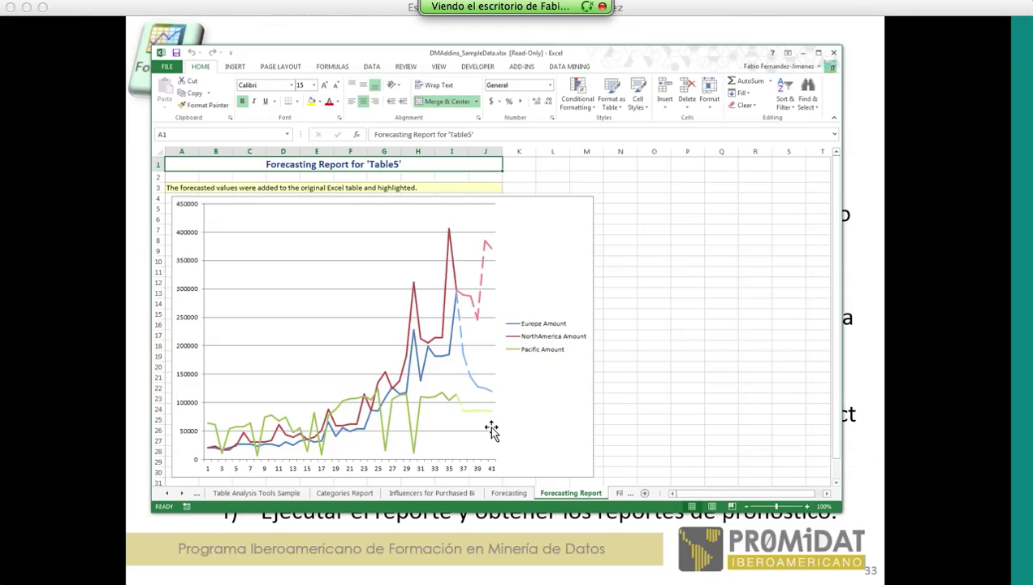
pyautogui.click(452, 261)
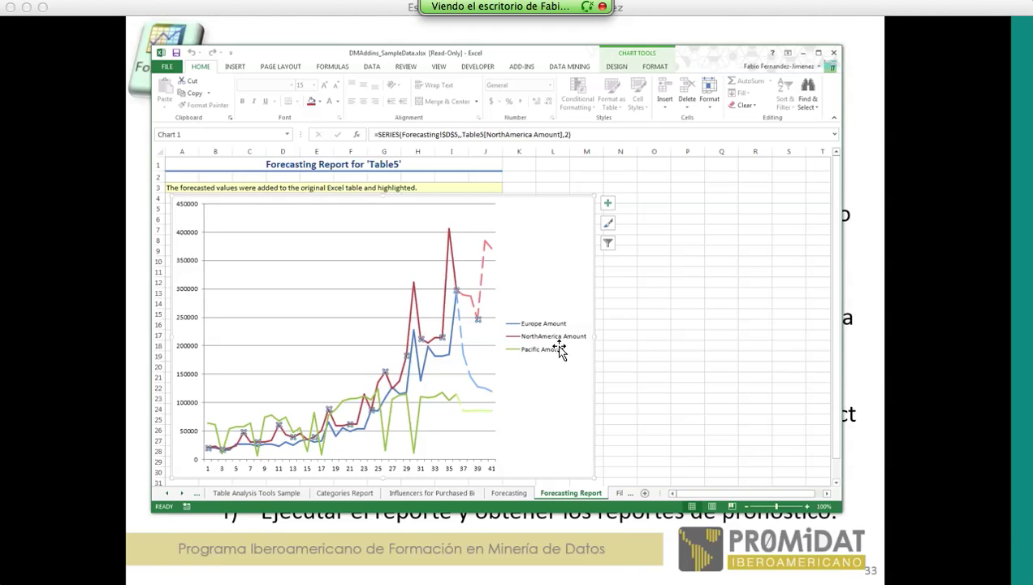
# - Inspect the Europe Amount and Pacific Amount series in the Forecasting Report chart, leaving the whole chart selected
pyautogui.click(443, 353)
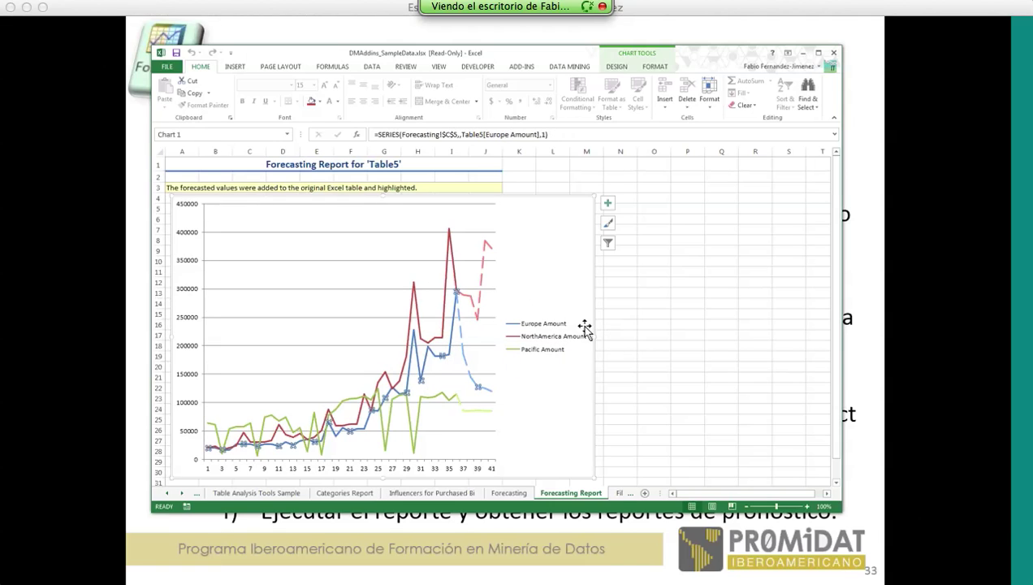
pyautogui.click(448, 398)
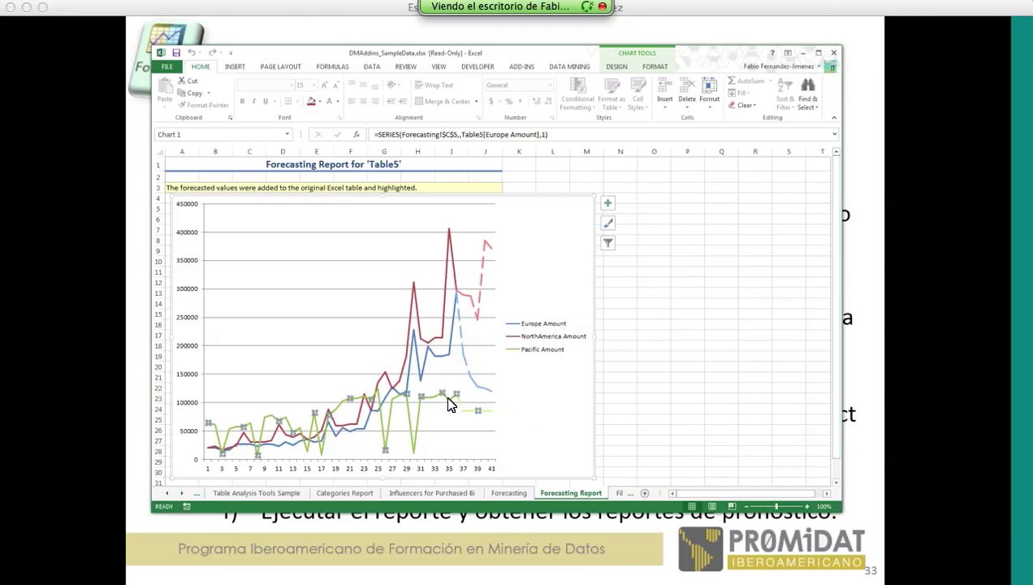
pyautogui.click(520, 397)
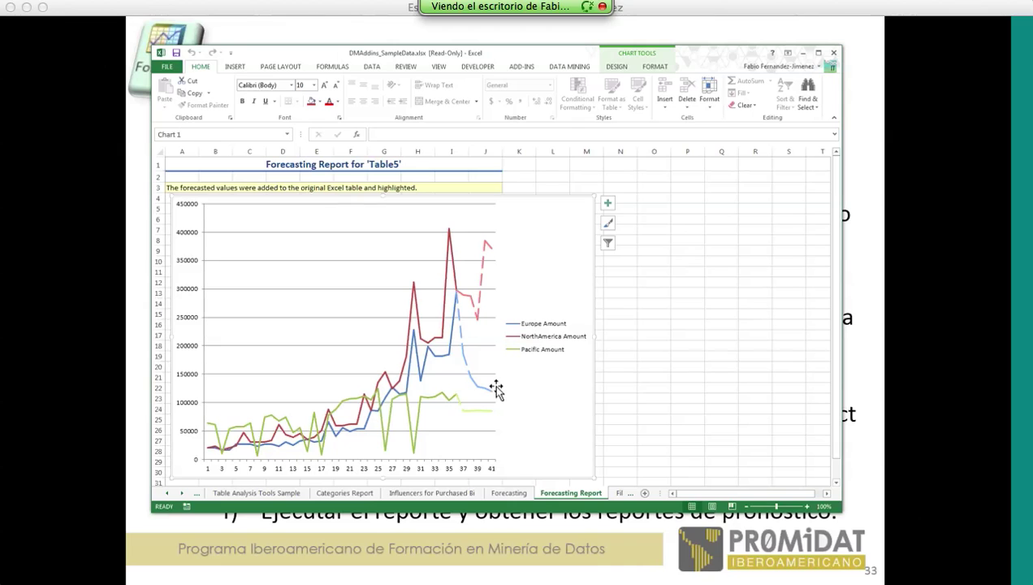
# - Open the Forecasting sheet and examine the forecast rows for Europe and NorthAmerica Amount against the earlier sales history
pyautogui.click(508, 493)
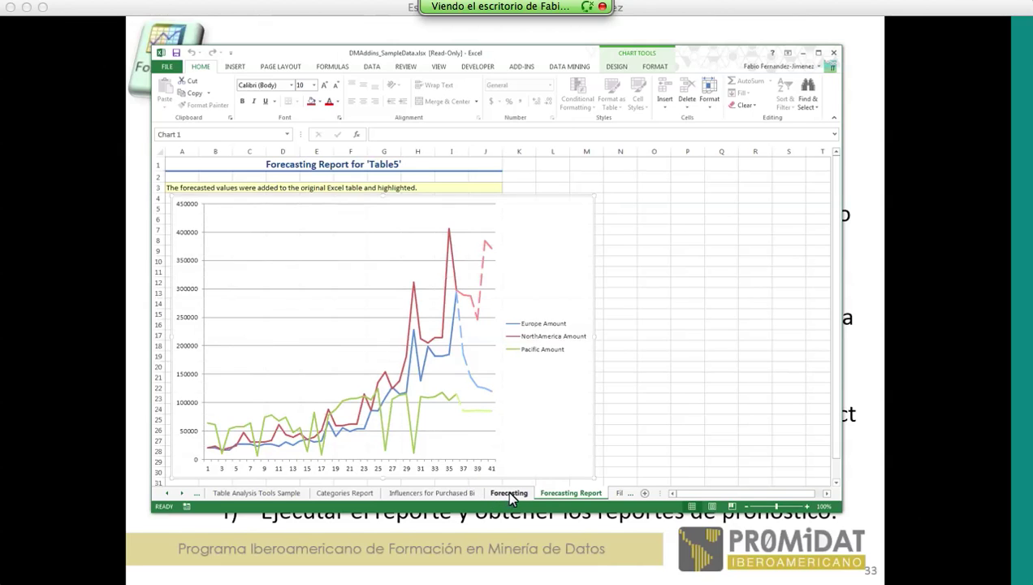
pyautogui.scroll(-3, 439, 396)
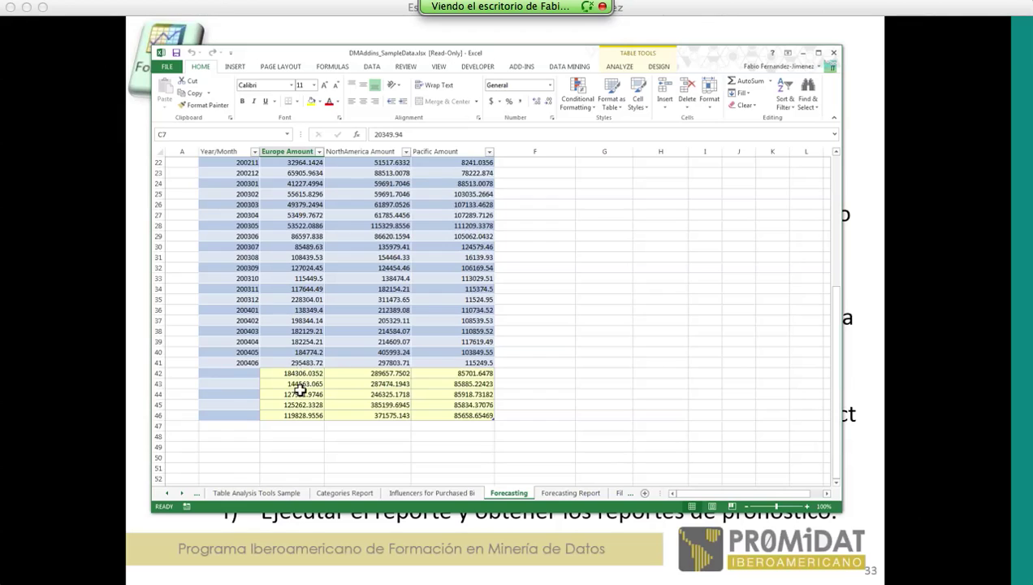
pyautogui.moveTo(312, 394); pyautogui.dragTo(314, 373)
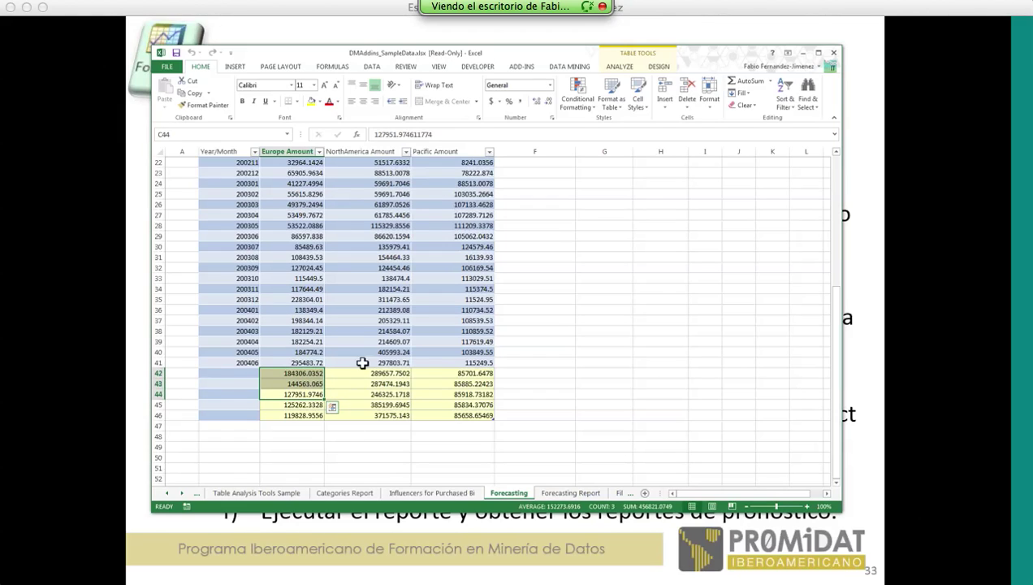
pyautogui.moveTo(395, 373); pyautogui.dragTo(399, 413)
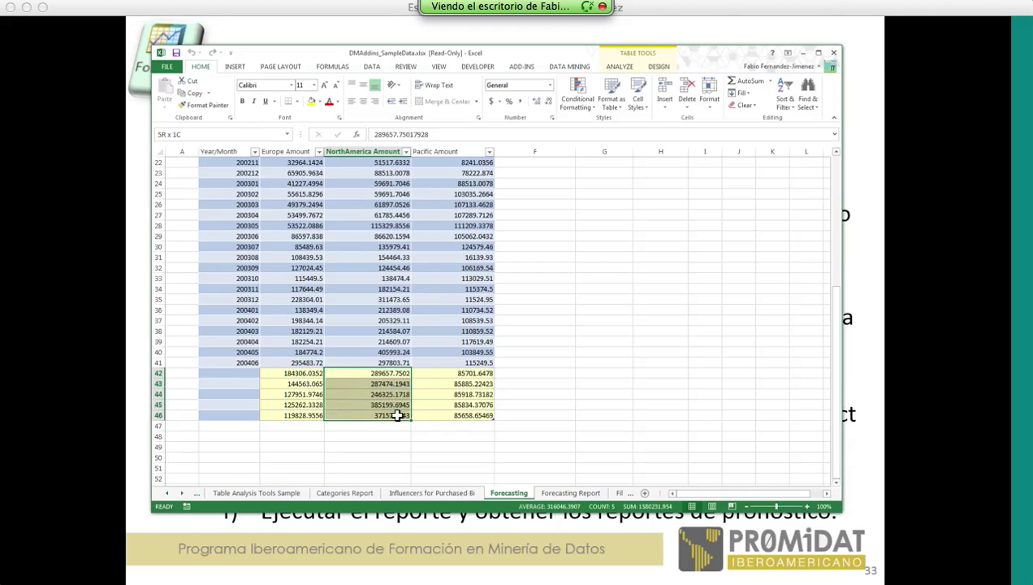
pyautogui.scroll(5, 431, 290)
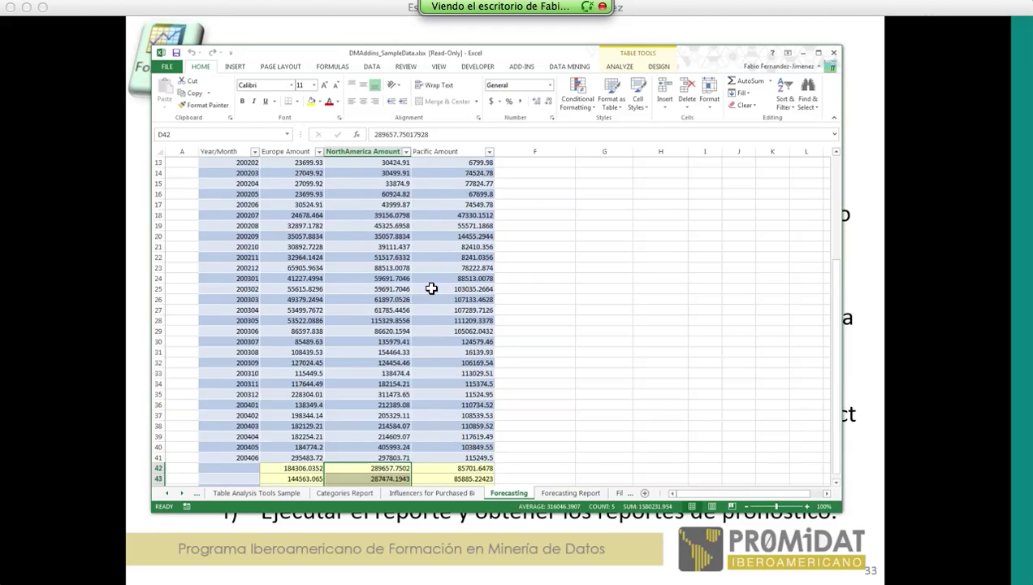
pyautogui.scroll(-5, 431, 290)
# - Insert a 2-D line chart with markers from the Europe, NorthAmerica and Pacific values including forecasts, and place it beside the table
pyautogui.moveTo(482, 419); pyautogui.dragTo(321, 183)
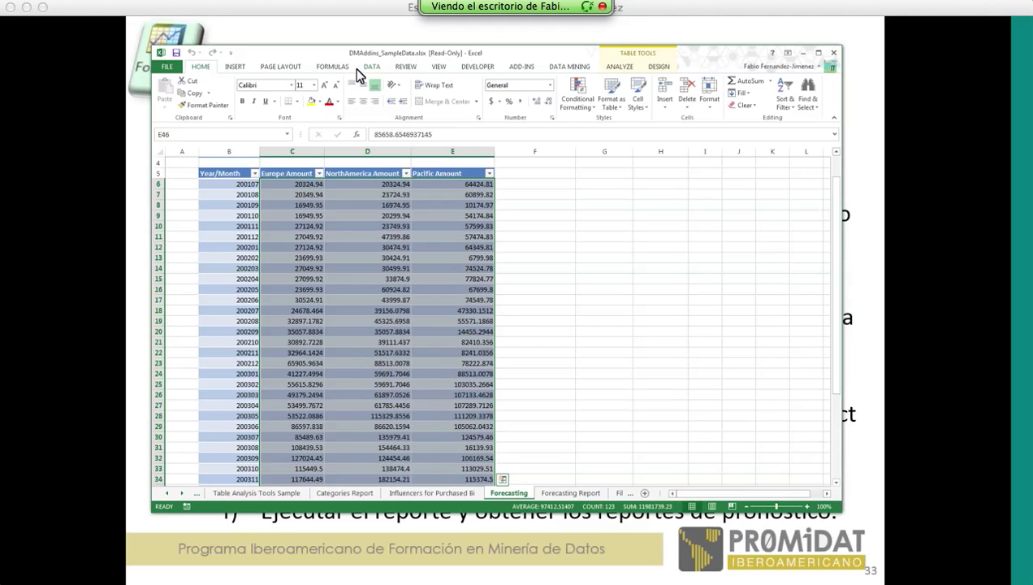
pyautogui.click(236, 68)
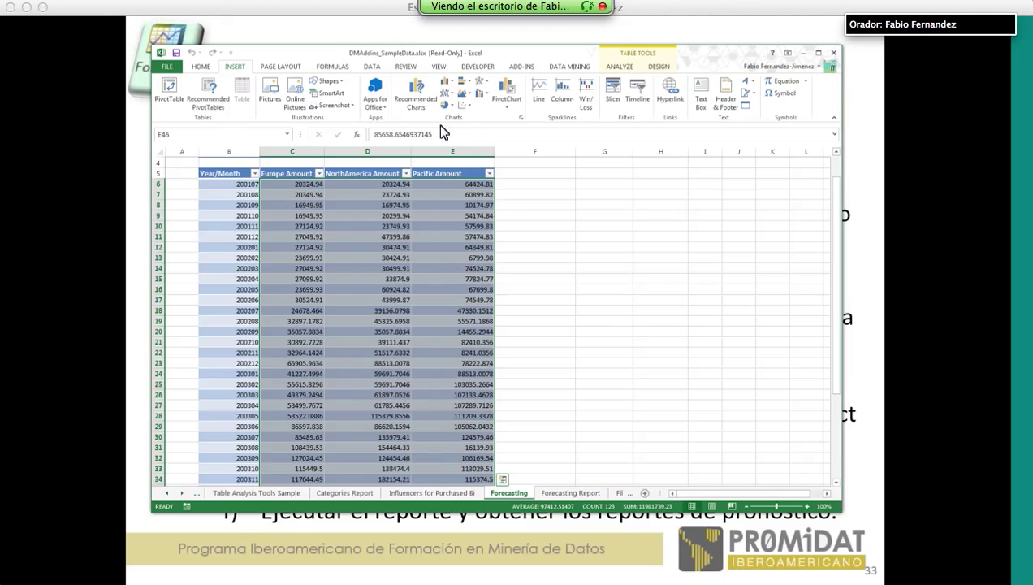
pyautogui.click(447, 94)
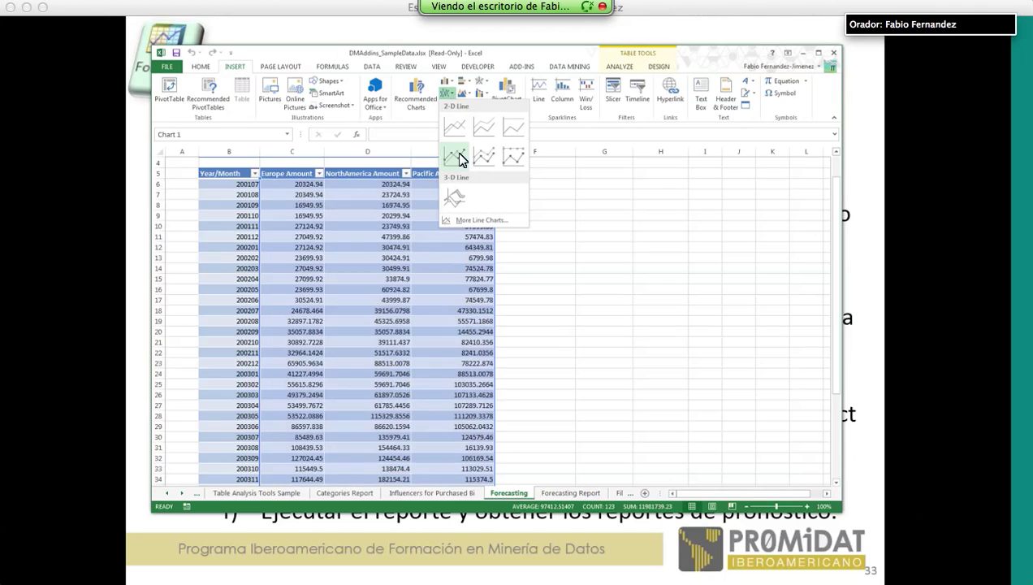
pyautogui.click(456, 155)
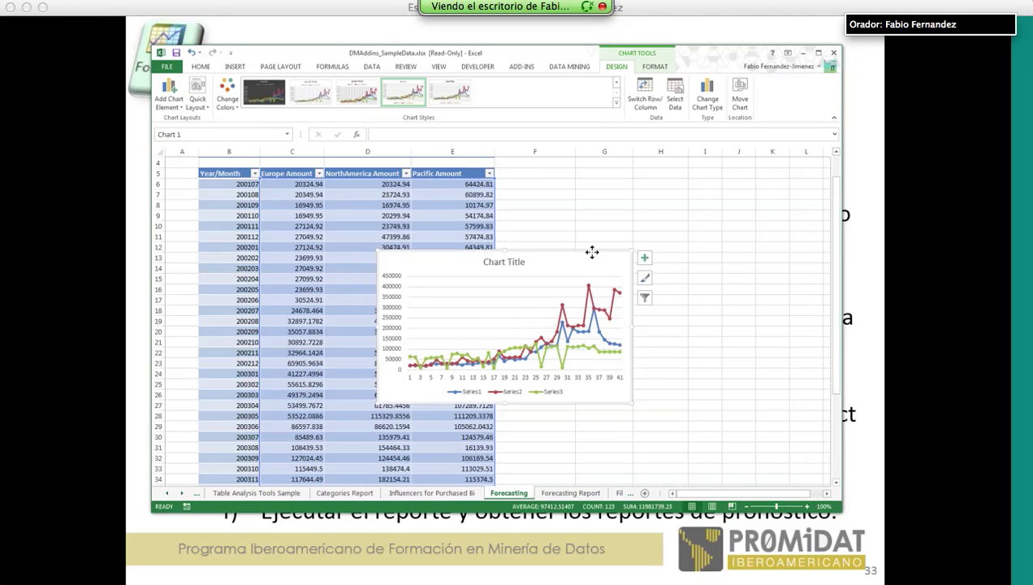
pyautogui.moveTo(590, 251); pyautogui.dragTo(675, 195)
# - Compare the new line chart with the Forecasting Report chart and delete it from the Forecasting sheet
pyautogui.click(560, 494)
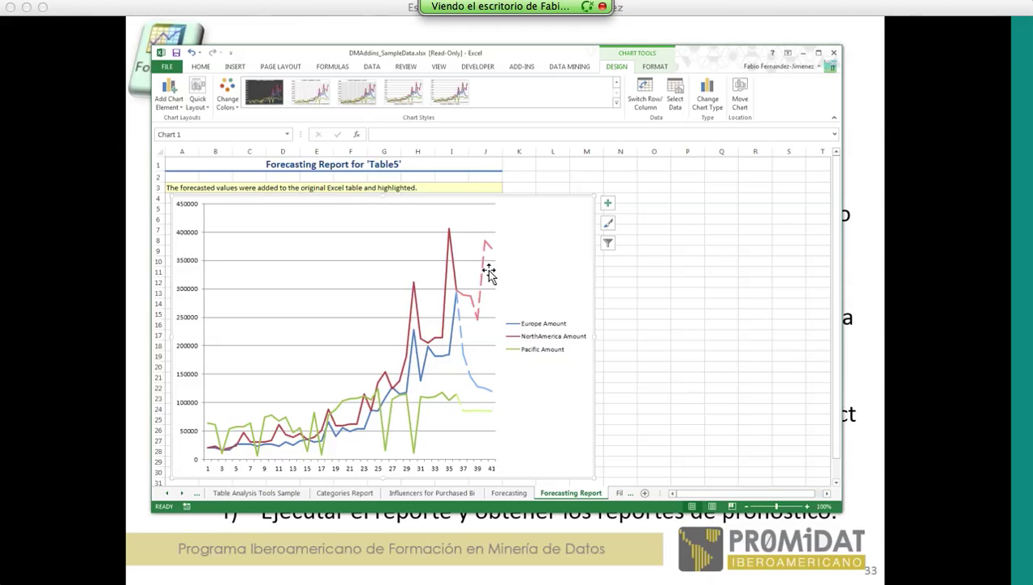
pyautogui.click(513, 493)
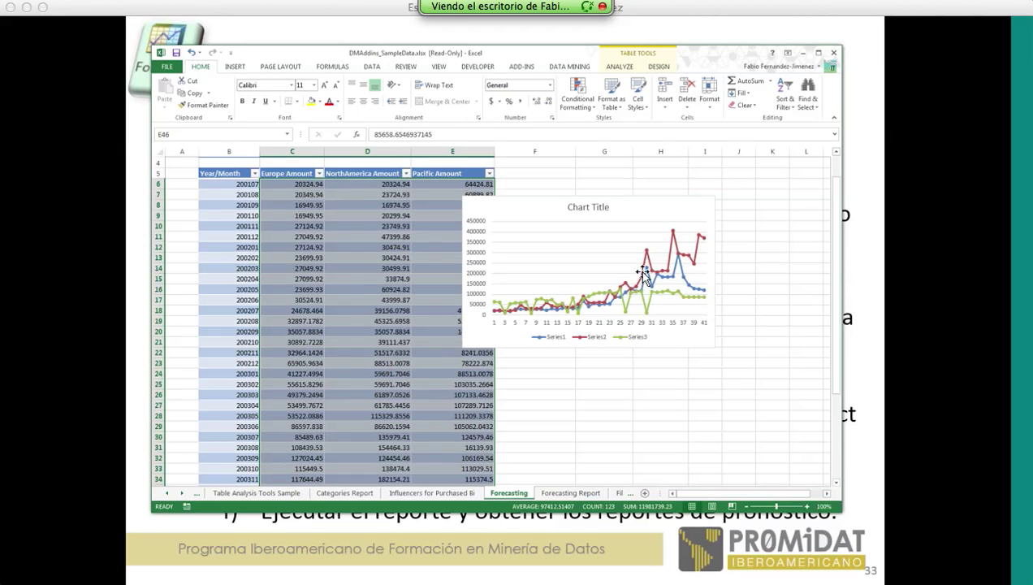
pyautogui.click(683, 203)
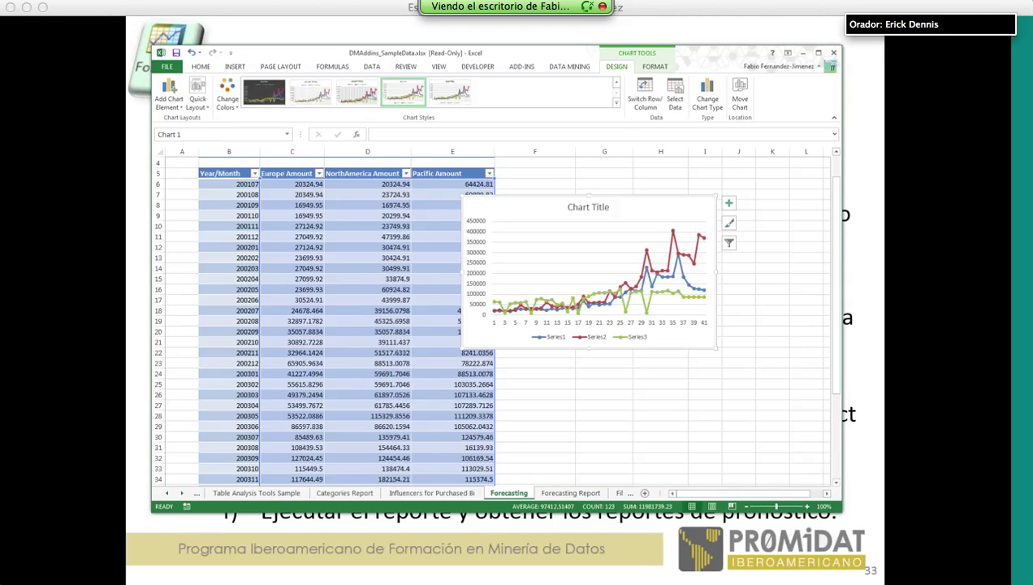
pyautogui.press('Delete')
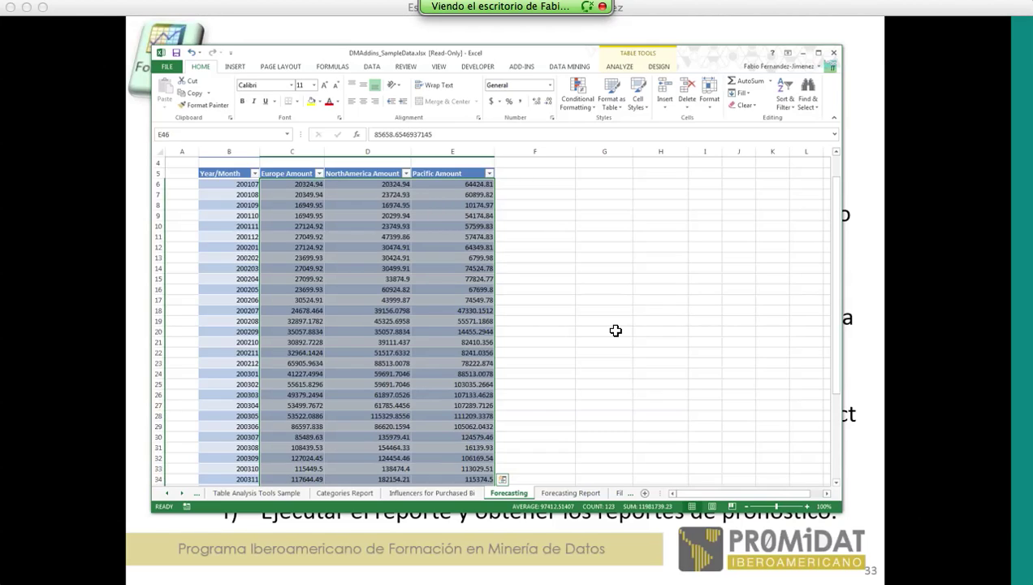
# - Examine the highlighted forecast rows 42 to 46, checking the Europe and Pacific amounts against the last historical month
pyautogui.click(571, 345)
pyautogui.scroll(-1, 569, 348)
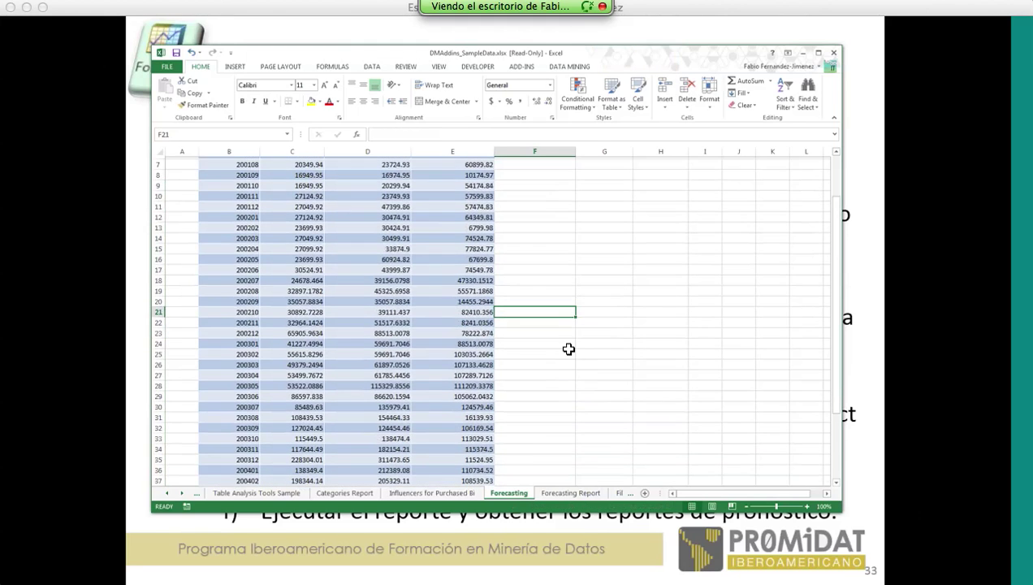
pyautogui.scroll(-3, 525, 444)
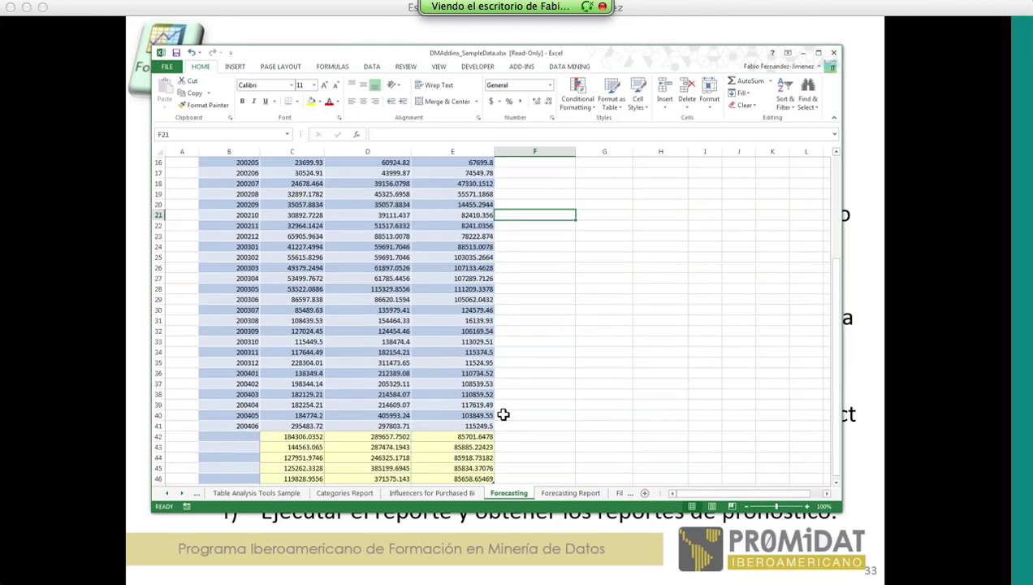
pyautogui.scroll(-3, 401, 379)
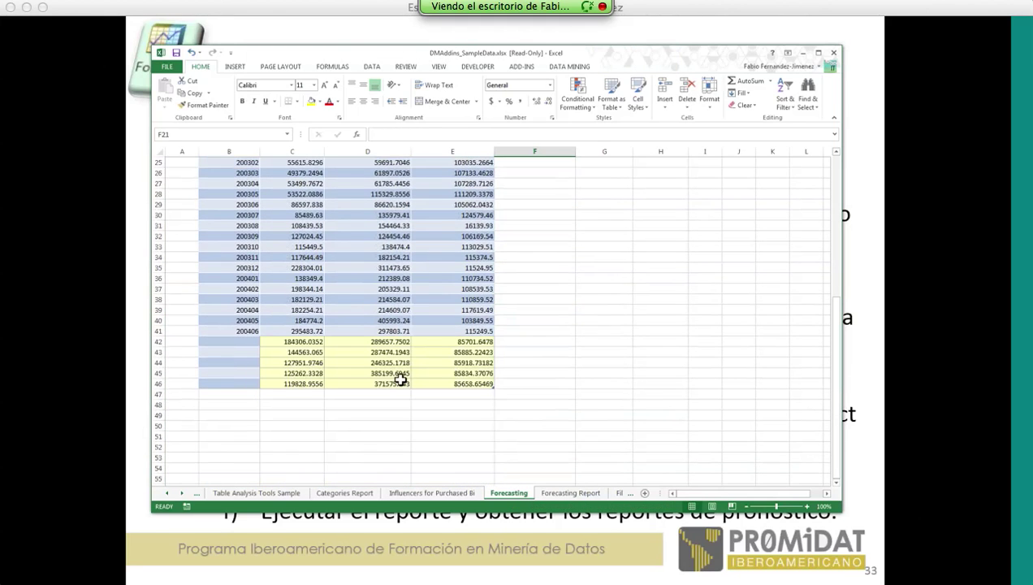
pyautogui.click(302, 341)
pyautogui.click(482, 331)
pyautogui.click(489, 343)
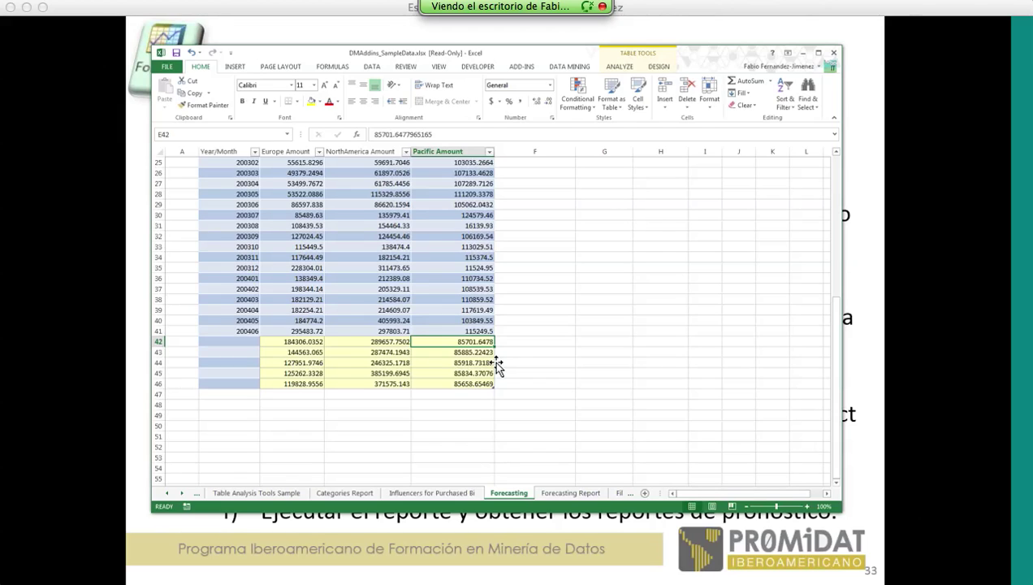
pyautogui.click(299, 343)
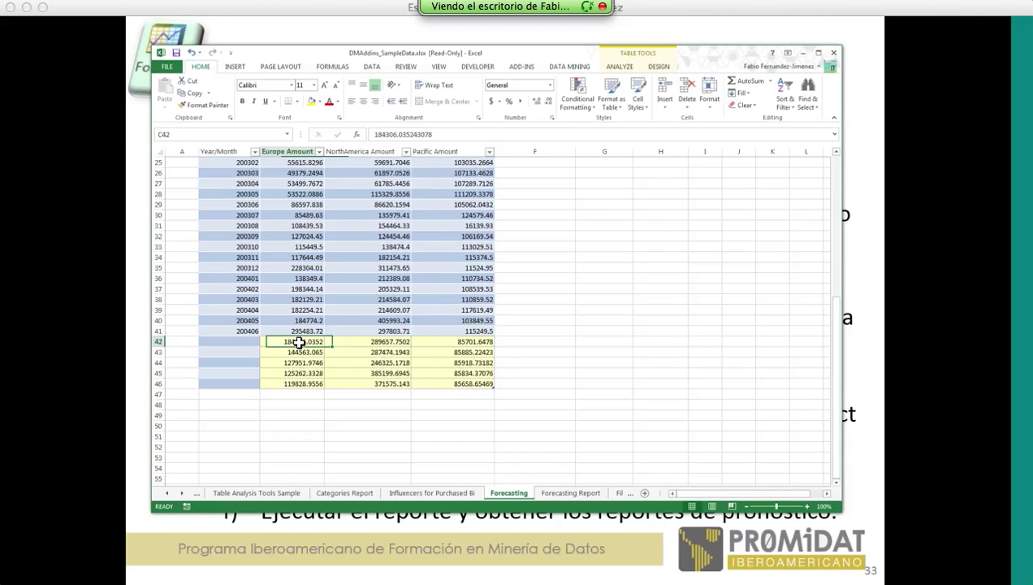
pyautogui.moveTo(299, 342); pyautogui.dragTo(301, 384)
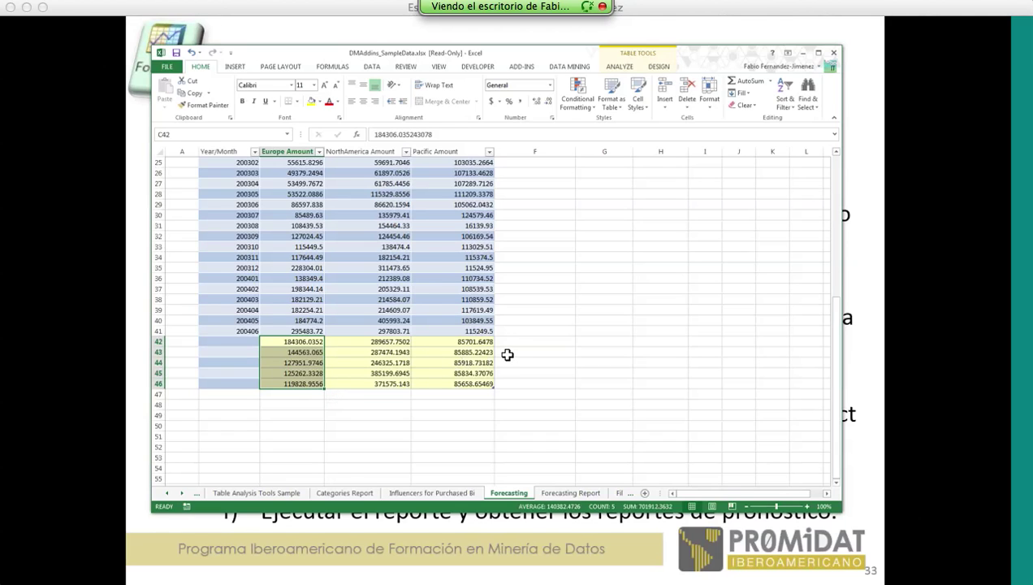
pyautogui.click(542, 356)
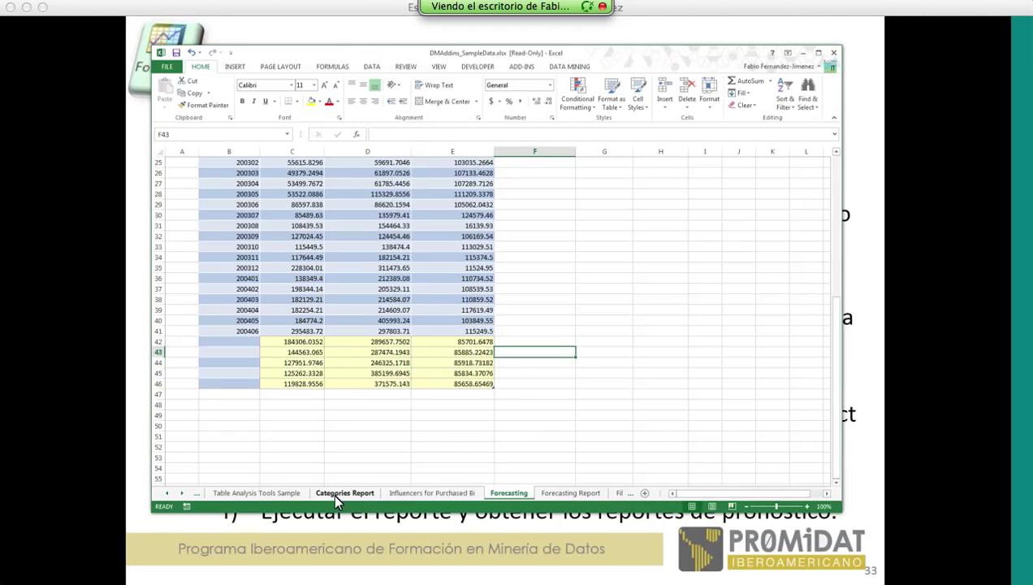
# - View the Categories Report and return to the Forecasting sheet to review the M200 sales history with its forecast rows
pyautogui.click(341, 493)
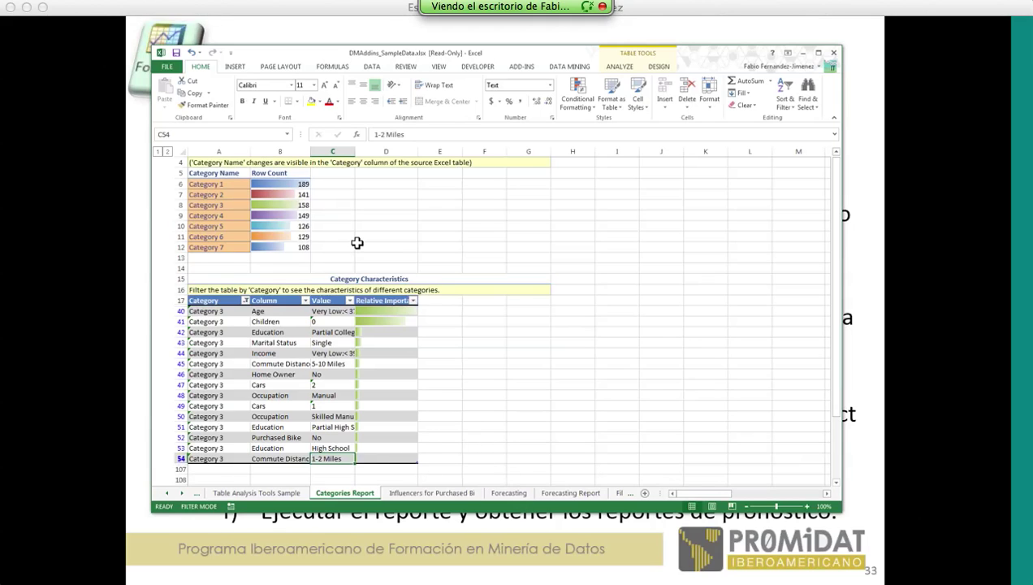
pyautogui.scroll(1, 482, 291)
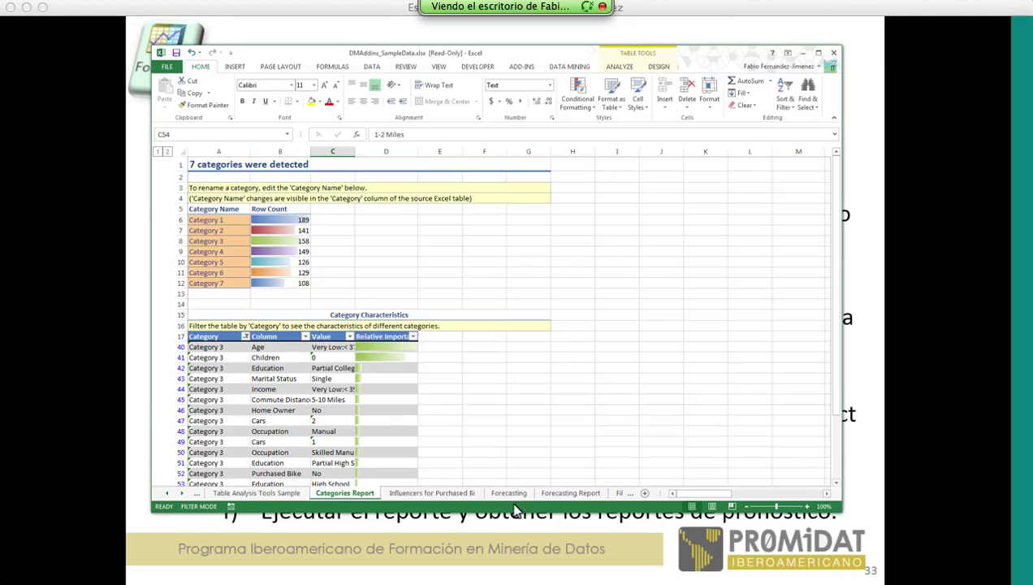
pyautogui.click(509, 492)
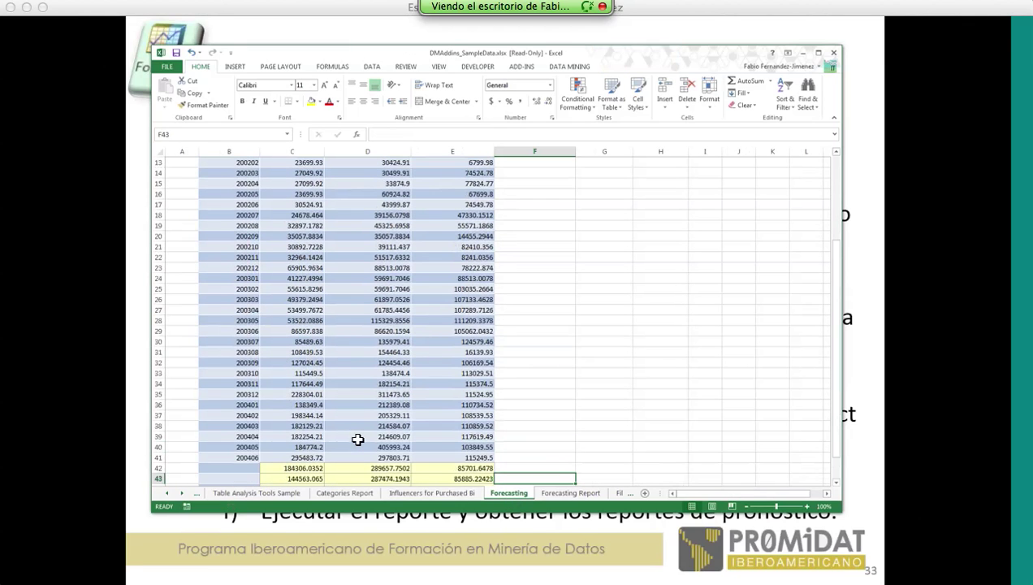
pyautogui.scroll(4, 357, 439)
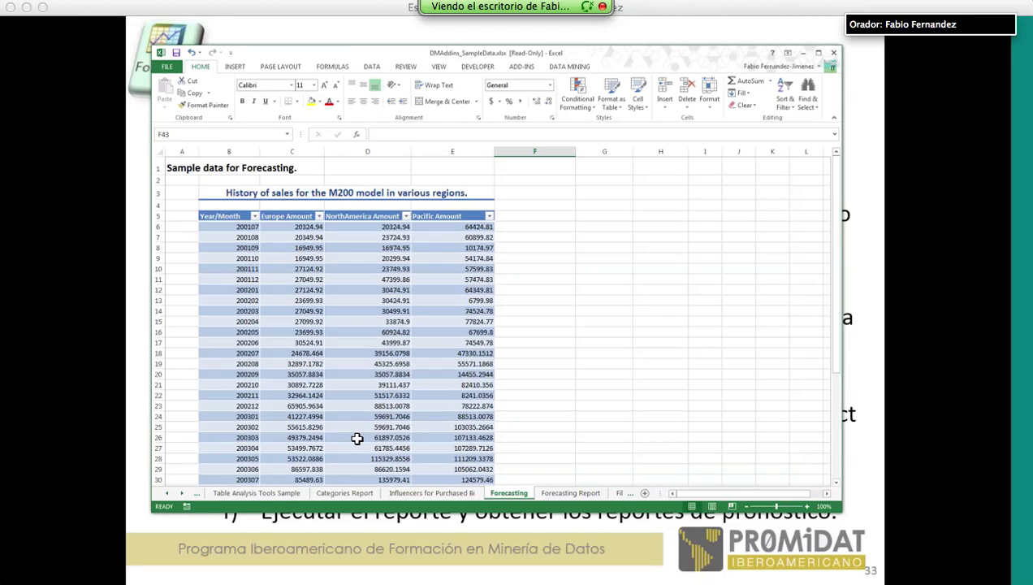
pyautogui.scroll(-4, 428, 438)
pyautogui.scroll(-1, 428, 439)
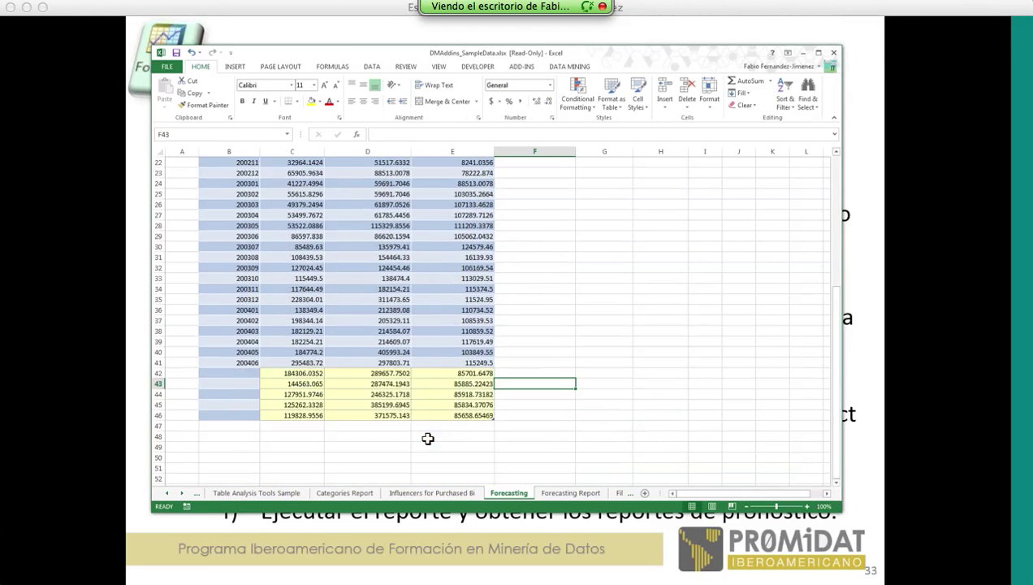
pyautogui.scroll(5, 428, 438)
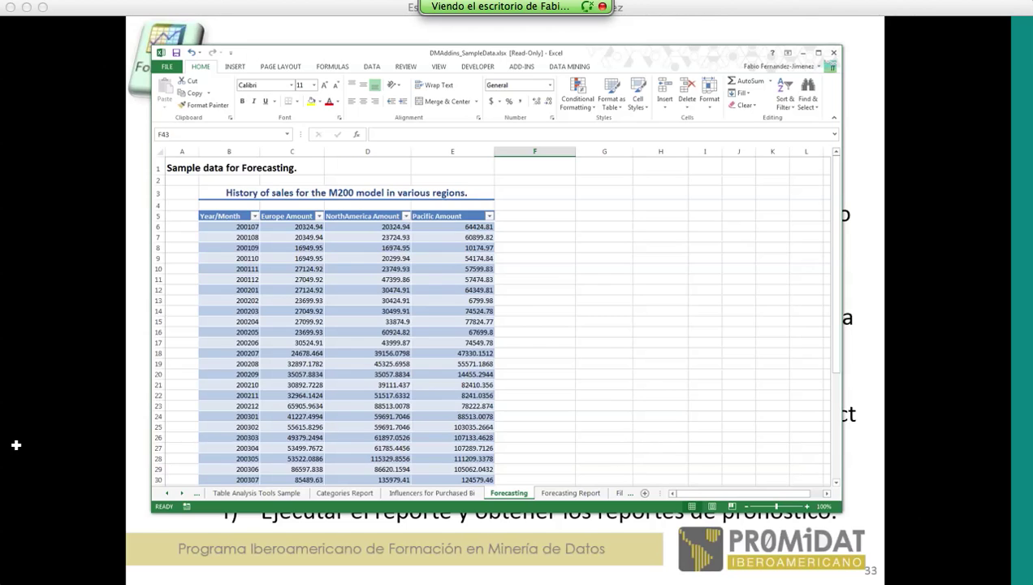
pyautogui.click(17, 445)
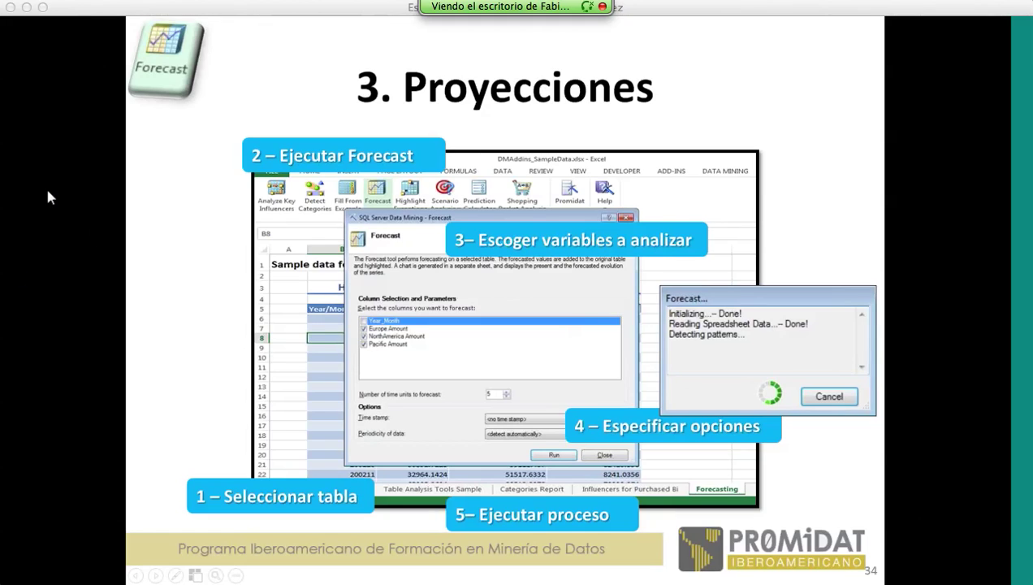
pyautogui.press('Right')
pyautogui.press('Right')
pyautogui.press('Right')
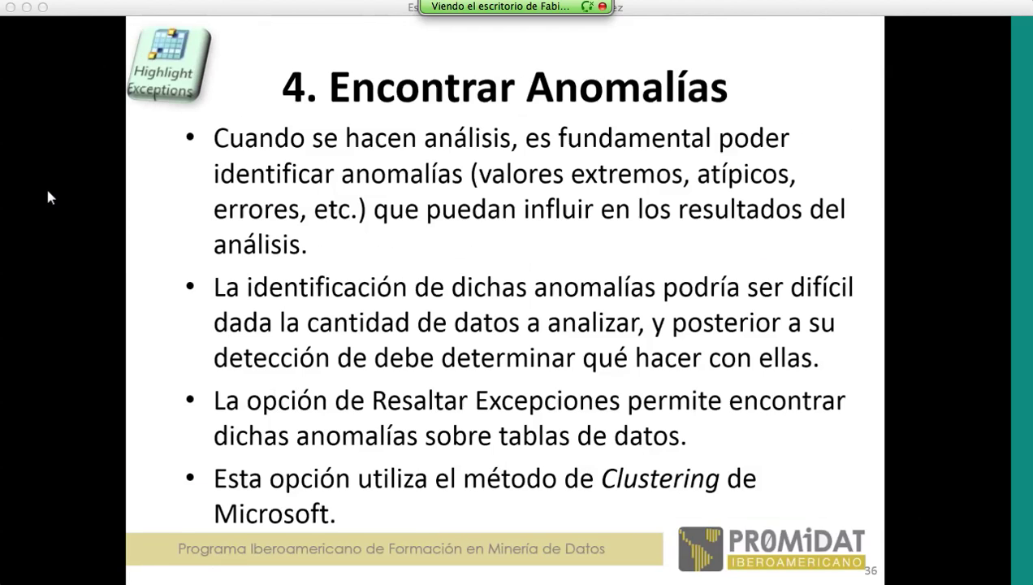
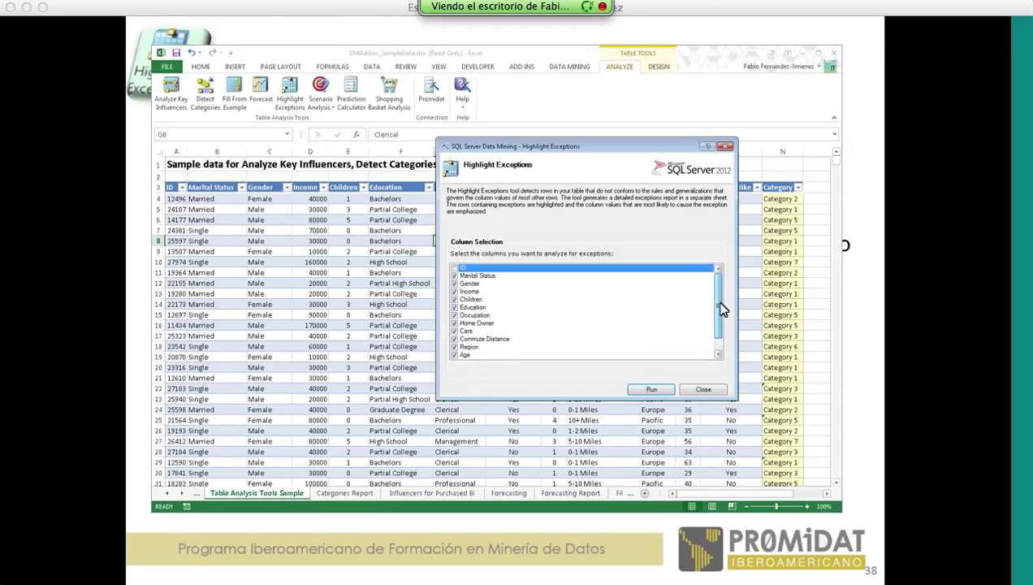
# - Exclude the Purchased Bike and Category columns from the exception analysis and run Highlight Exceptions on the remaining selected columns
pyautogui.moveTo(720, 297); pyautogui.dragTo(719, 341)
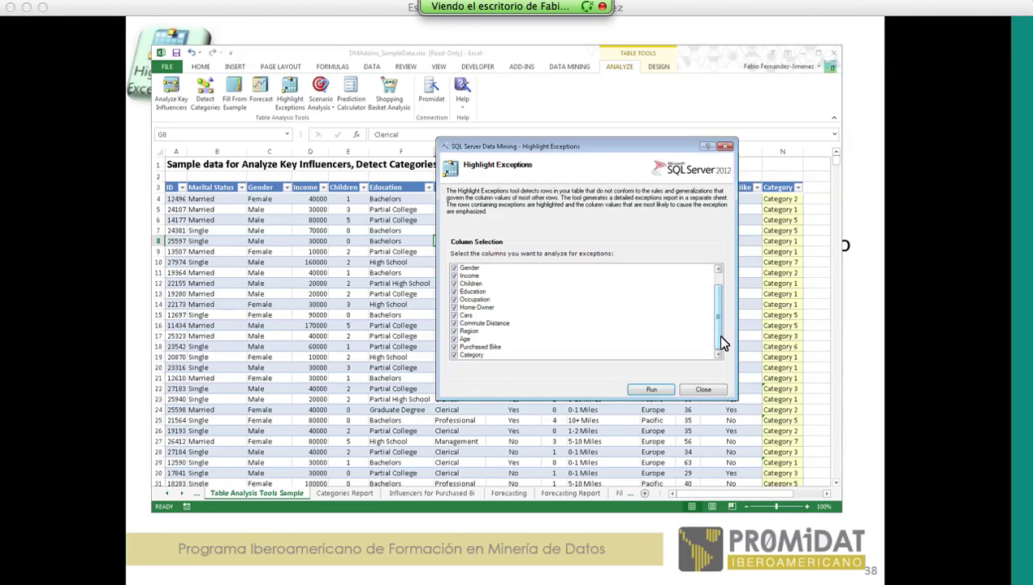
pyautogui.click(454, 357)
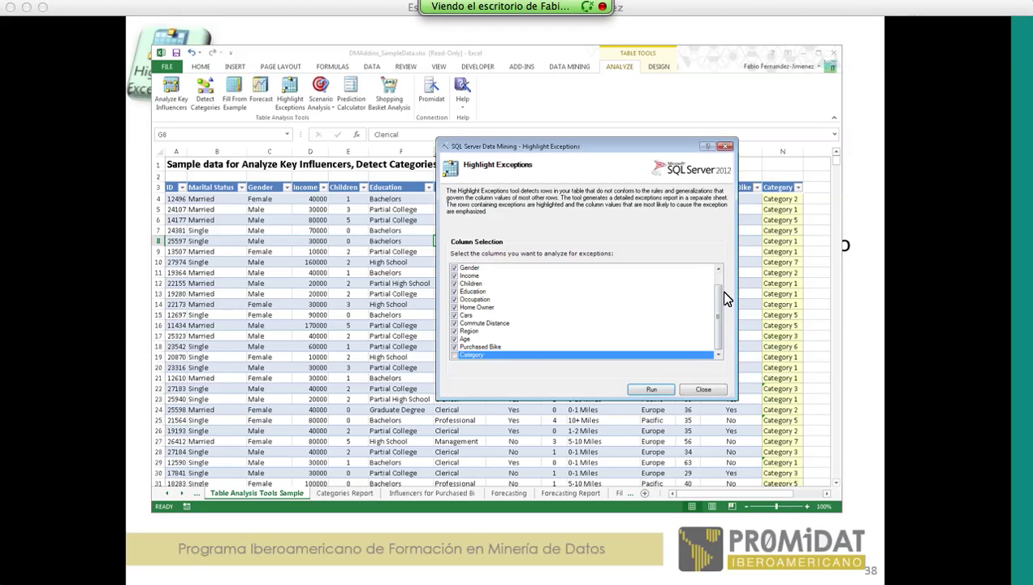
pyautogui.click(453, 346)
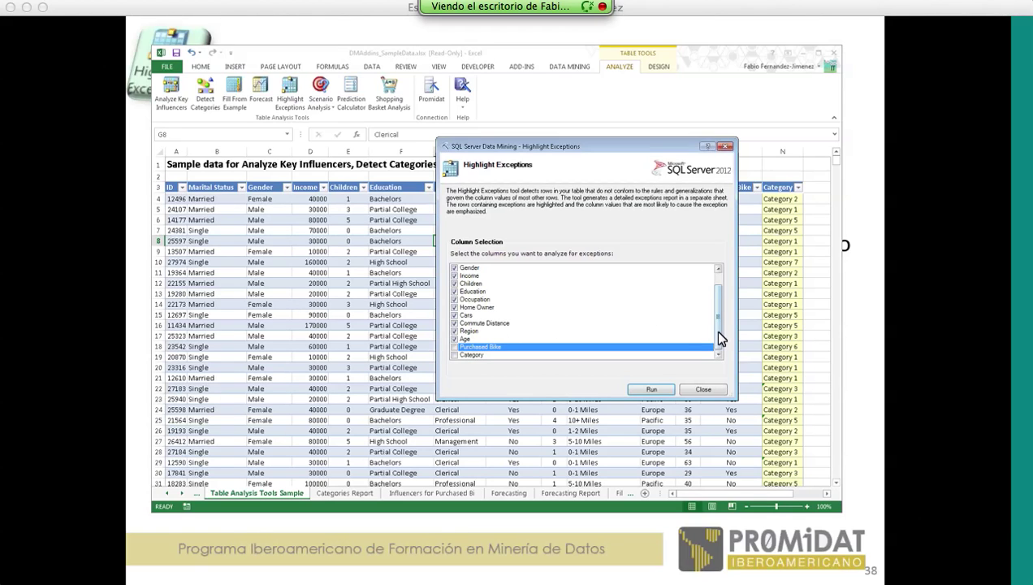
pyautogui.moveTo(719, 333); pyautogui.dragTo(711, 317)
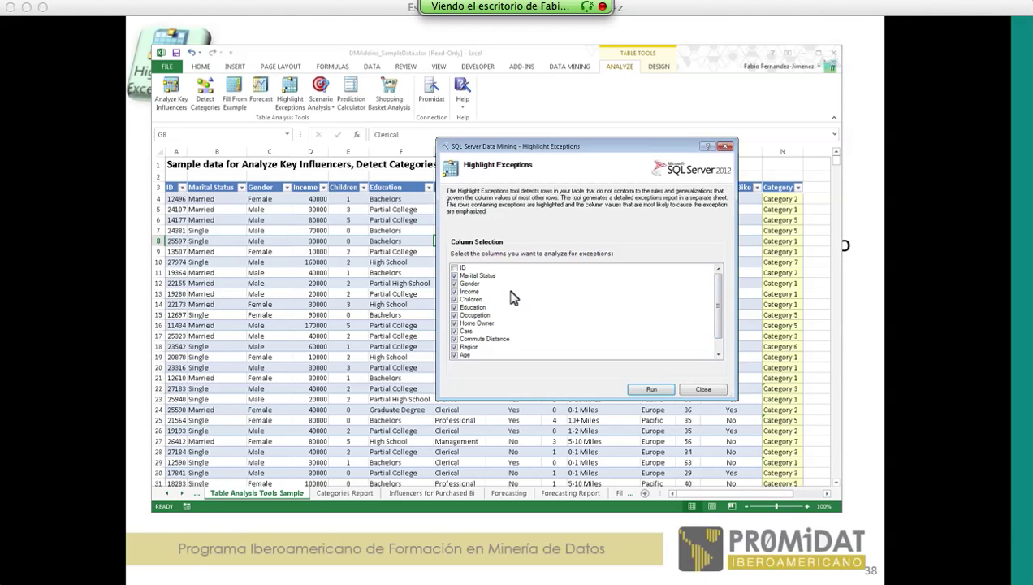
pyautogui.moveTo(720, 309)
pyautogui.mouseDown()
pyautogui.moveTo(719, 329)
pyautogui.moveTo(716, 304)
pyautogui.moveTo(721, 318)
pyautogui.mouseUp()
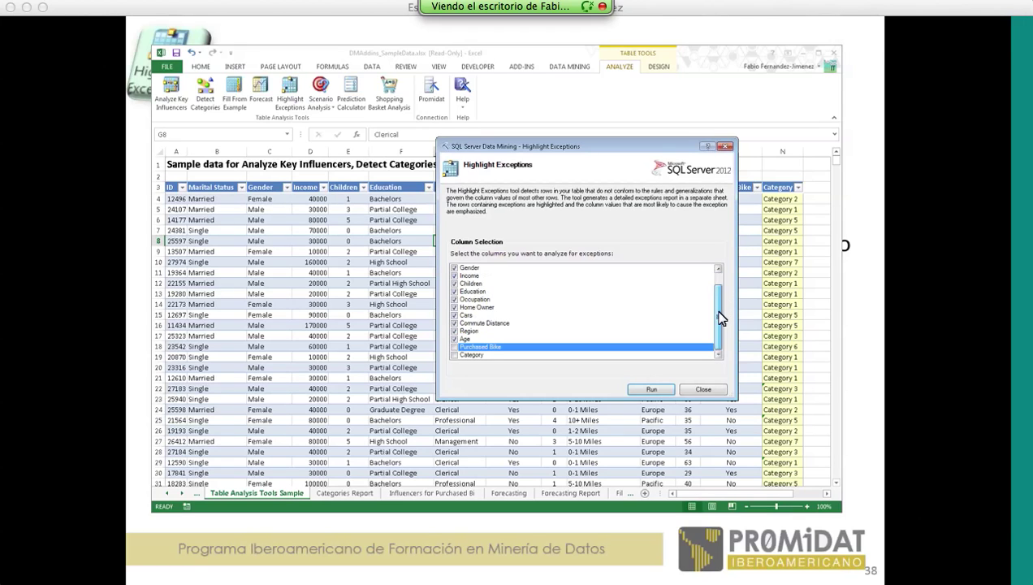
pyautogui.click(654, 391)
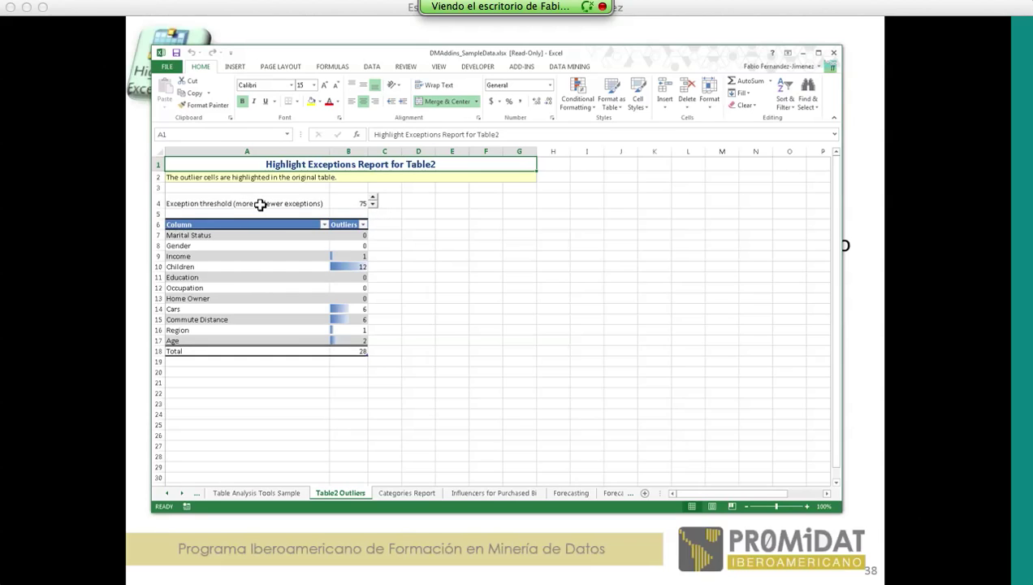
# - Adjust the exception threshold in the Highlight Exceptions report to 70
pyautogui.click(373, 206)
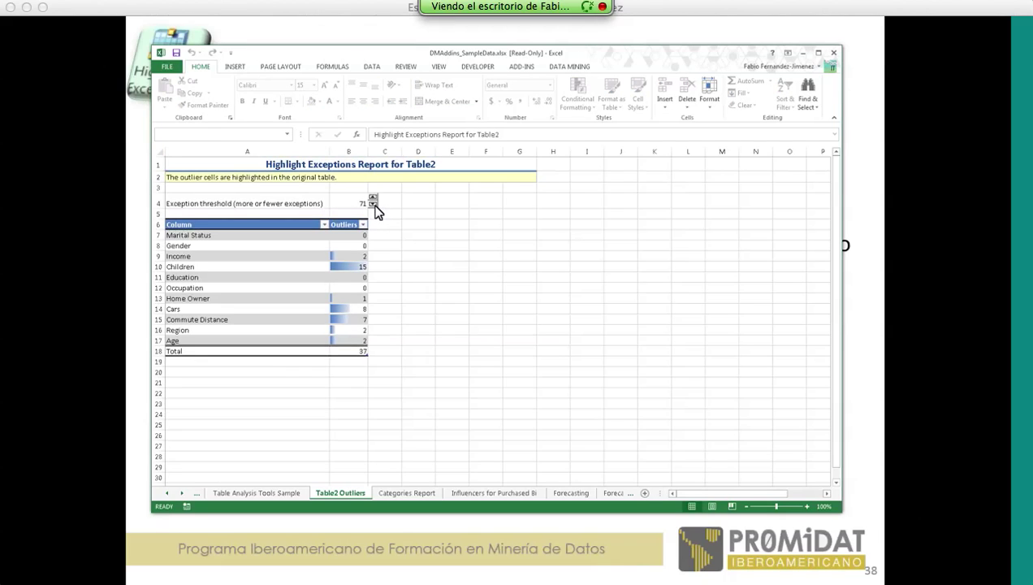
pyautogui.click(372, 204)
pyautogui.click(373, 198)
pyautogui.click(373, 198)
pyautogui.click(373, 205)
pyautogui.click(373, 205)
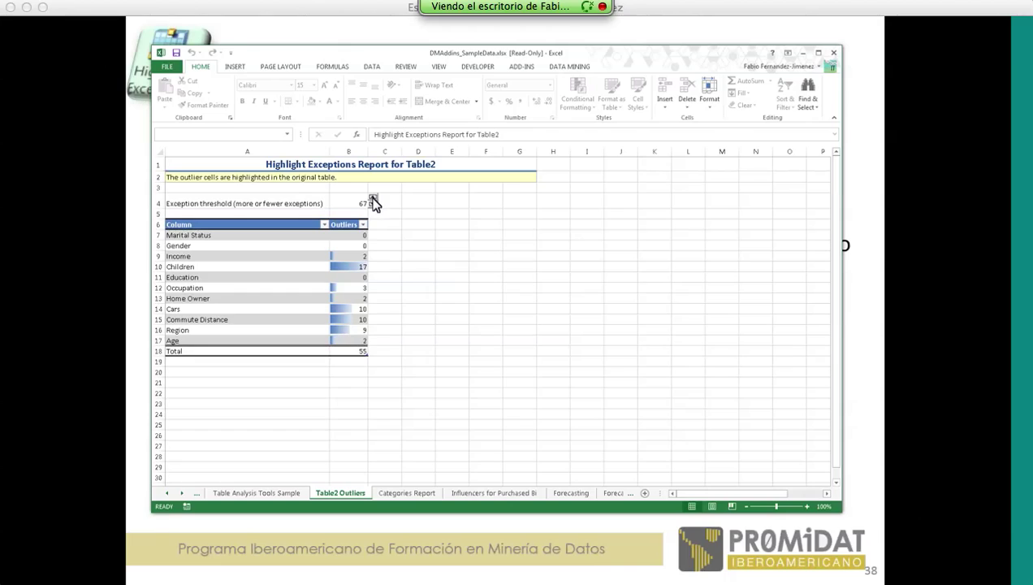
pyautogui.click(373, 198)
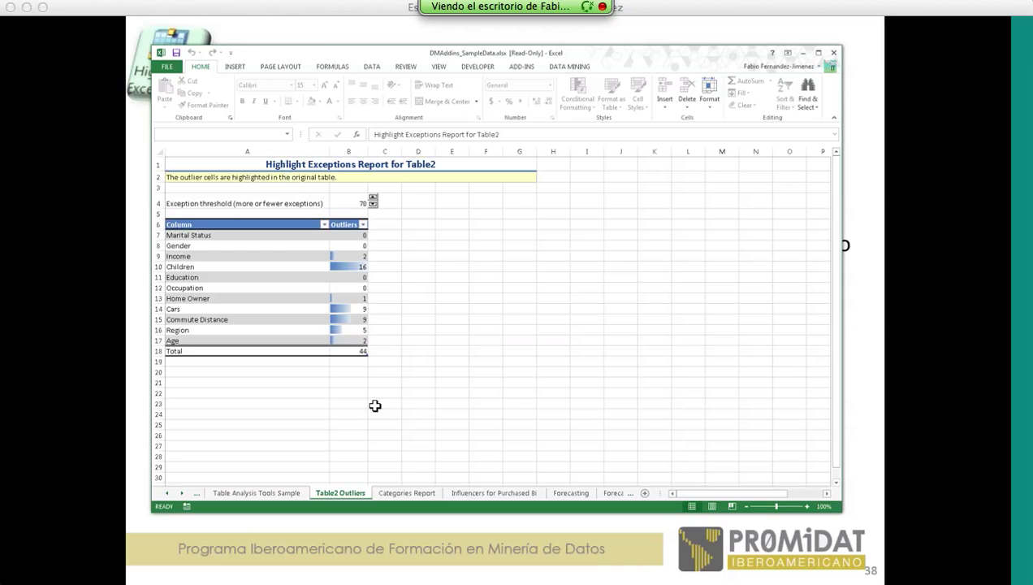
# - Filter the table on the Table Analysis Tools Sample sheet by the bright yellow cell color in the Age column
pyautogui.click(261, 492)
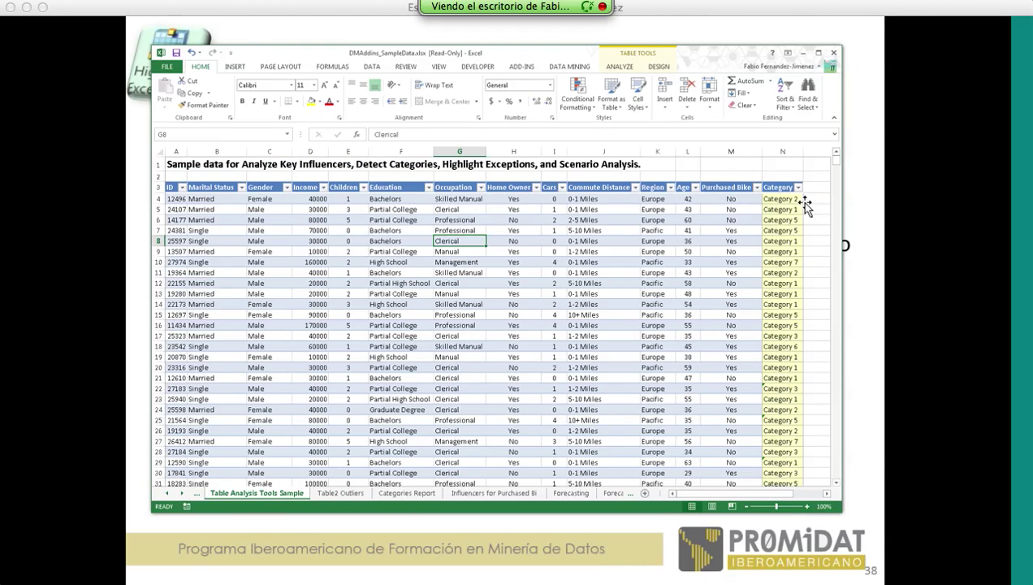
pyautogui.moveTo(840, 167)
pyautogui.mouseDown()
pyautogui.moveTo(840, 207)
pyautogui.moveTo(839, 186)
pyautogui.mouseUp()
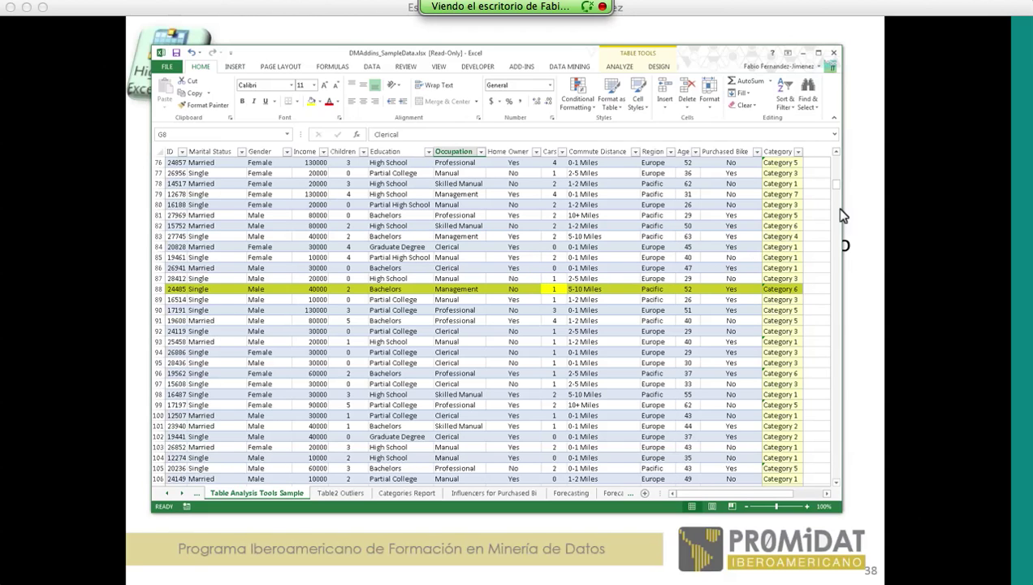
pyautogui.moveTo(836, 189); pyautogui.dragTo(837, 159)
pyautogui.click(695, 187)
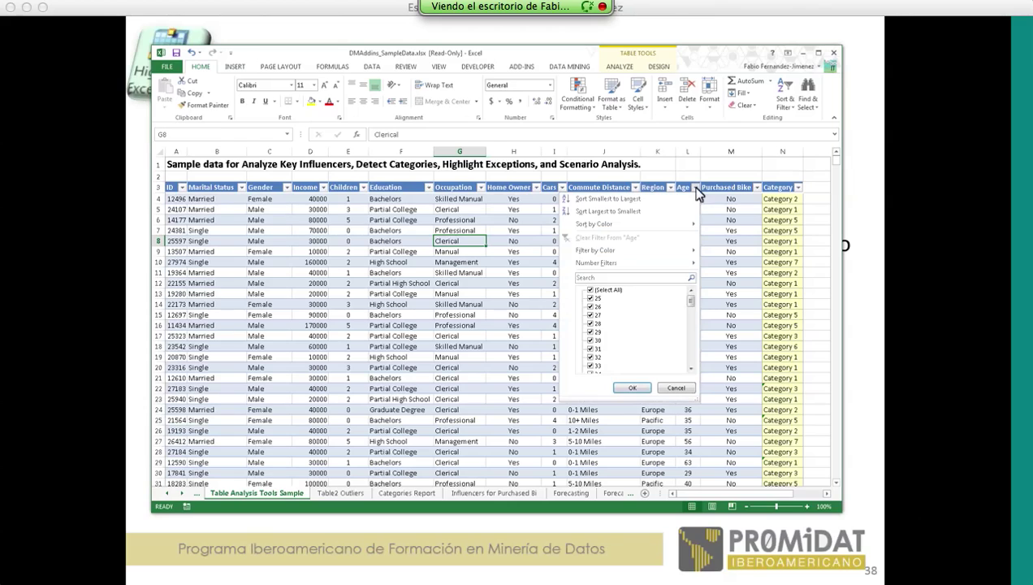
pyautogui.moveTo(686, 258)
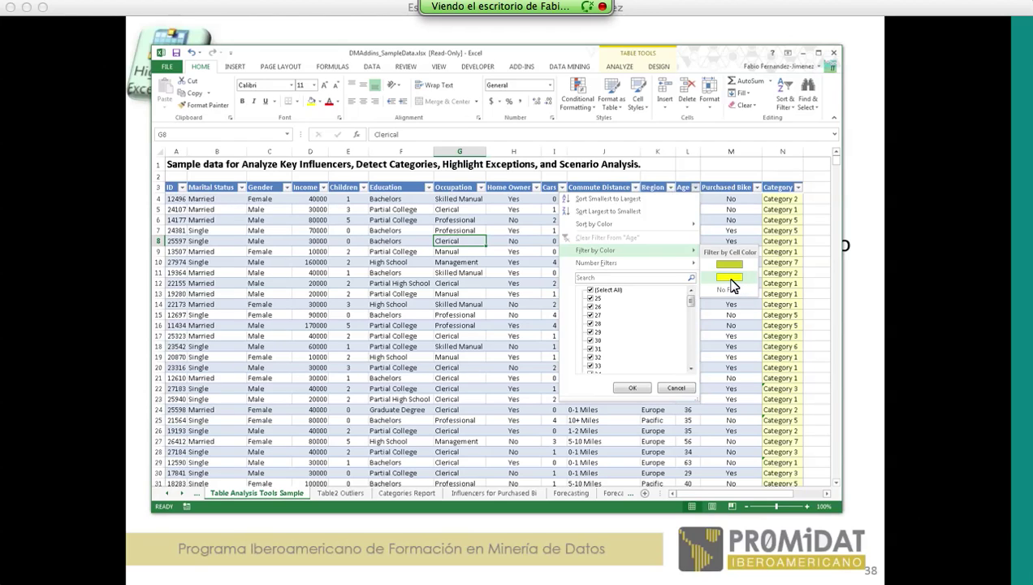
pyautogui.click(730, 279)
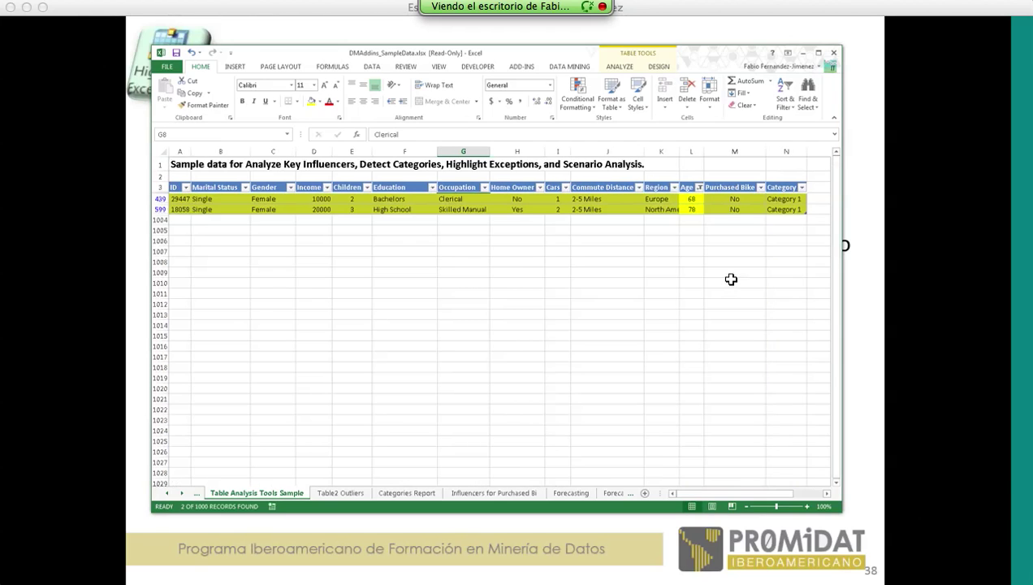
# - Examine the outlier Age in row 599 against that row's gender, income, children, commute distance and region
pyautogui.click(691, 210)
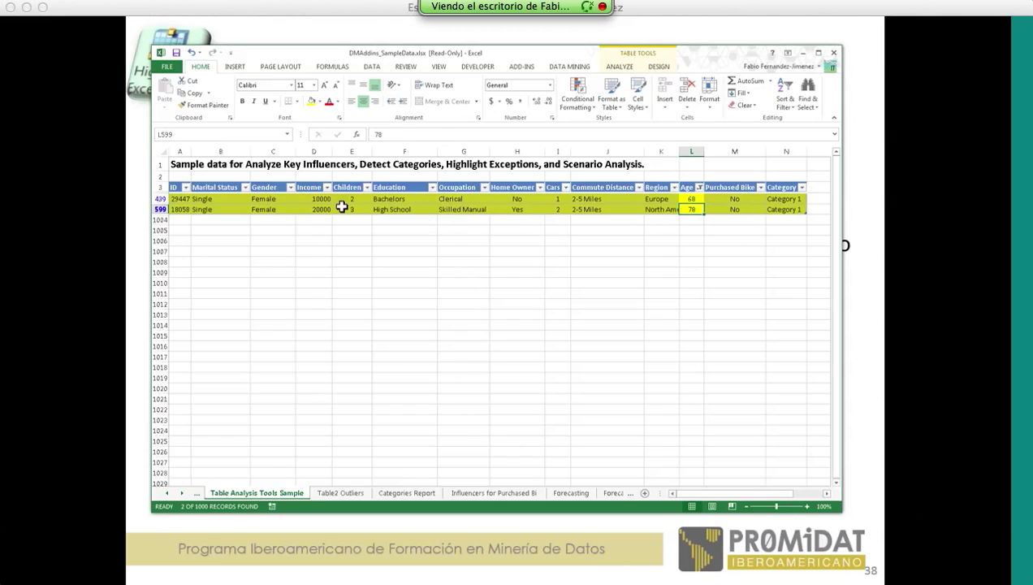
pyautogui.moveTo(269, 209); pyautogui.dragTo(625, 220)
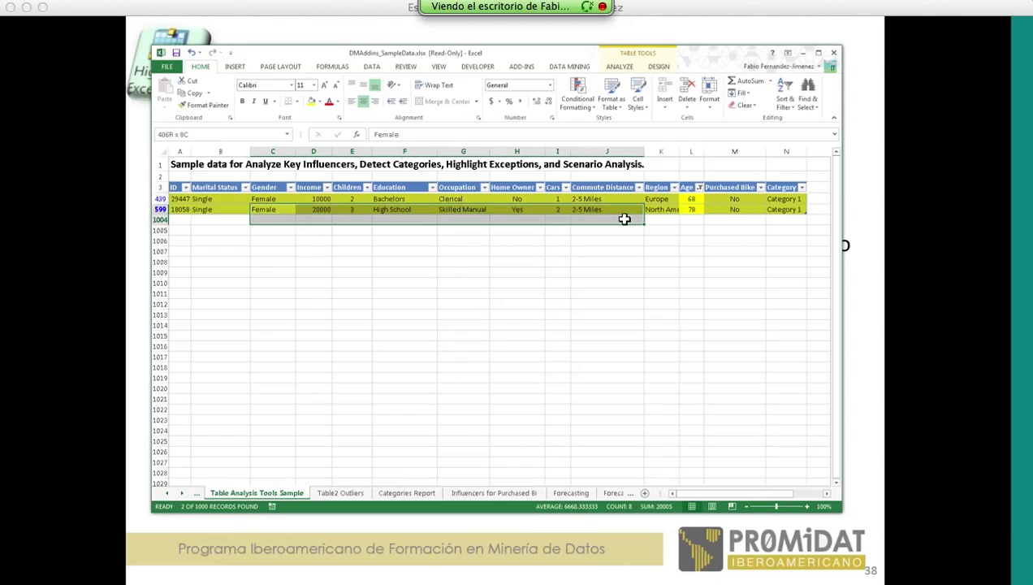
pyautogui.click(662, 208)
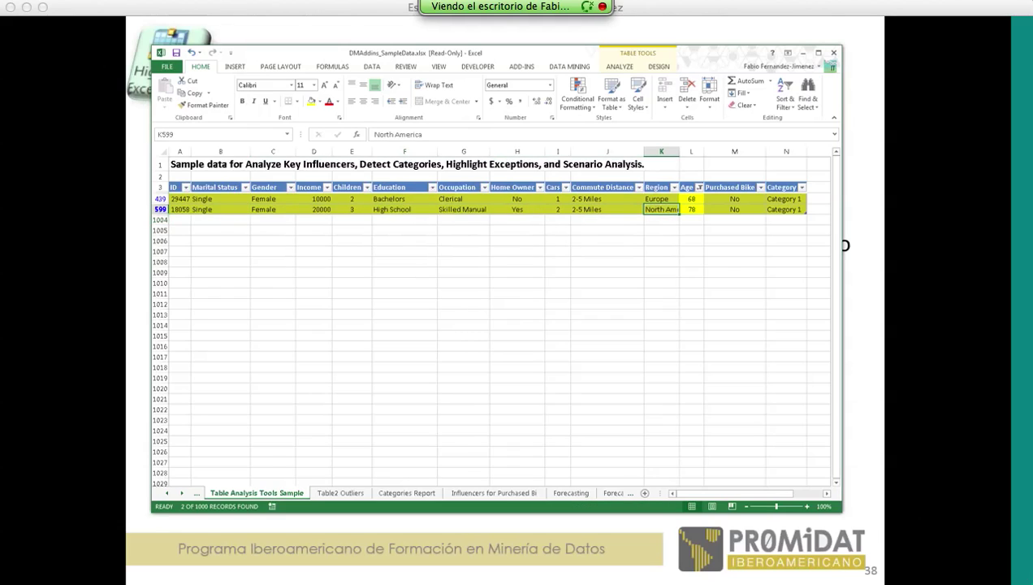
pyautogui.click(352, 212)
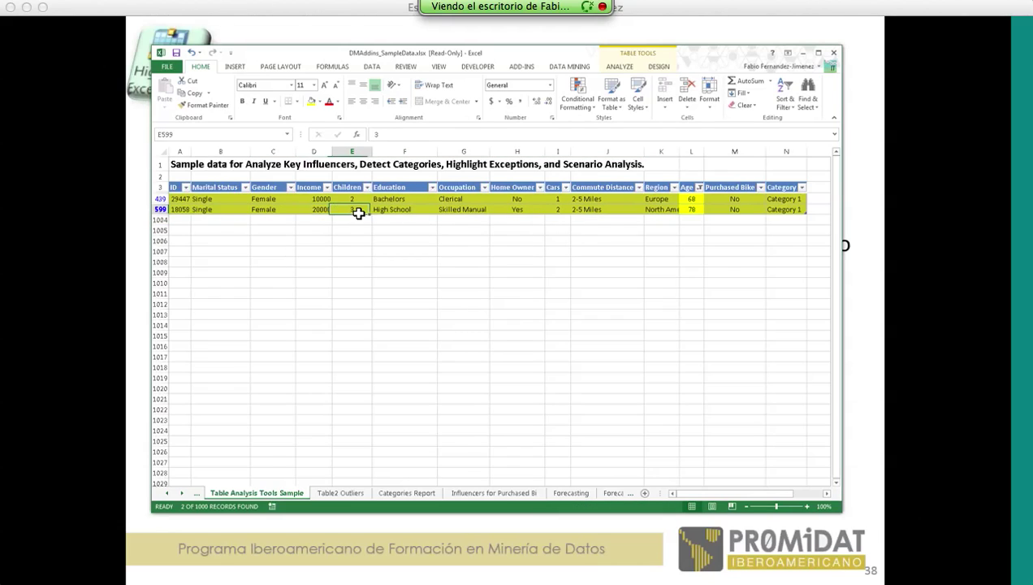
pyautogui.click(690, 210)
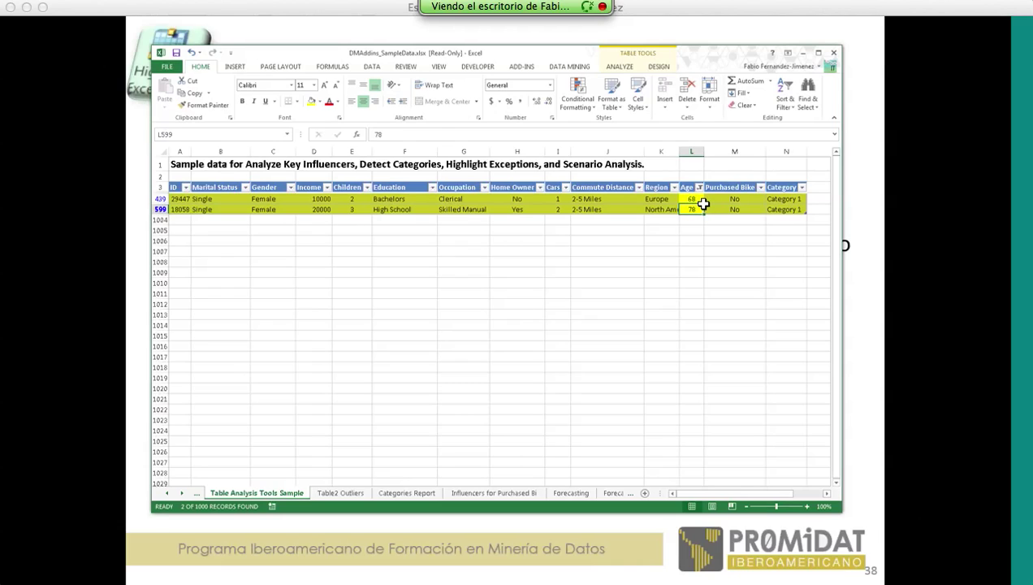
# - Clear the color filter from the Age column and check the filter-by-color options of the Education column
pyautogui.click(699, 187)
pyautogui.press('Escape')
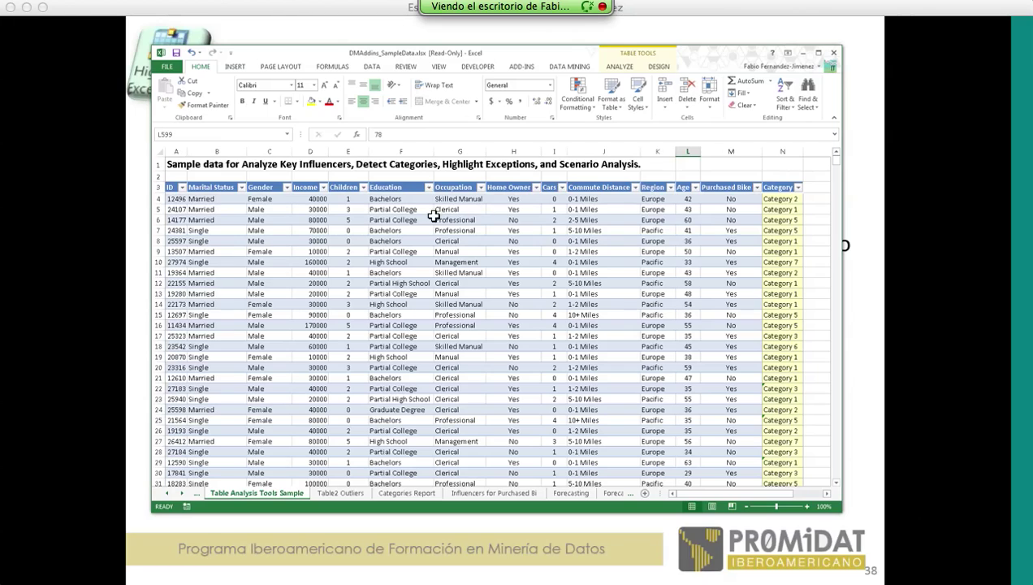
pyautogui.click(428, 186)
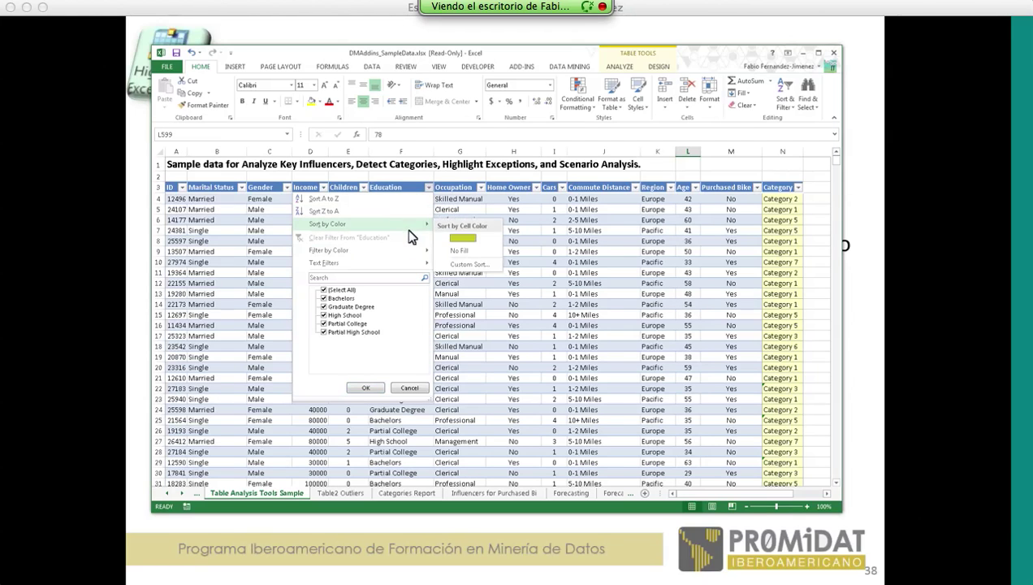
pyautogui.moveTo(411, 255)
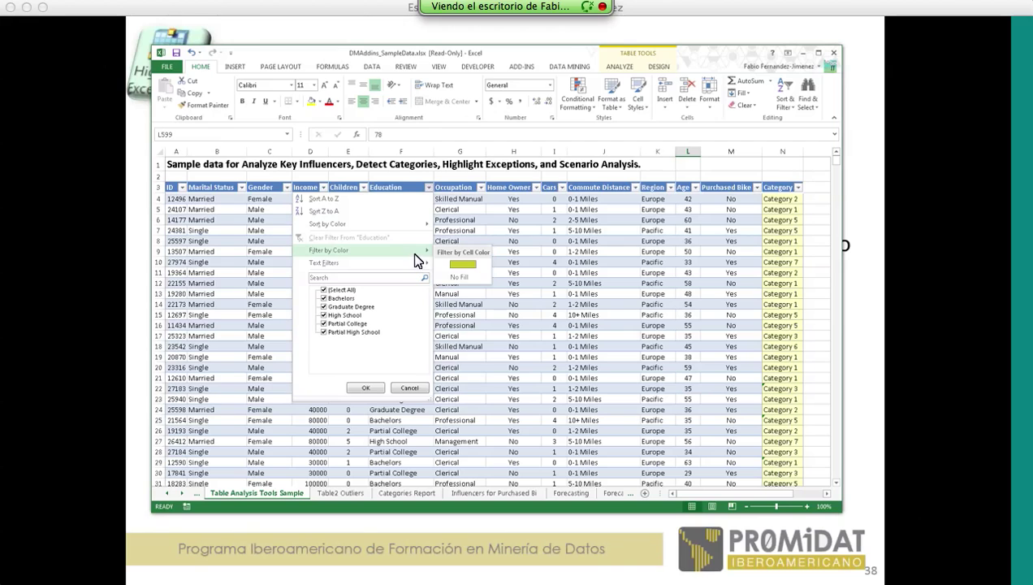
pyautogui.click(341, 495)
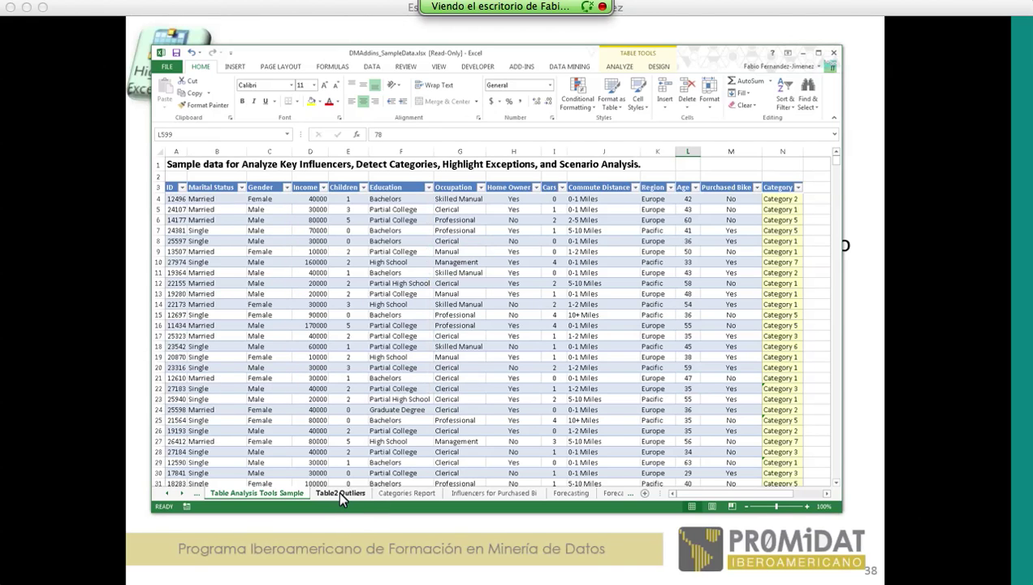
# - Review the outlier counts and exception threshold on the Table2 Outliers sheet alongside the sample table
pyautogui.click(340, 494)
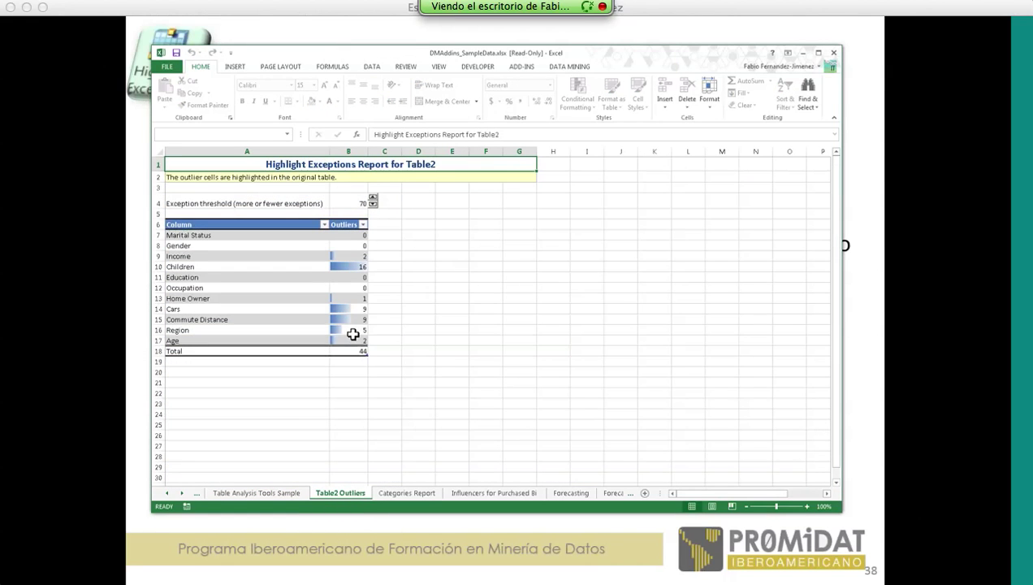
pyautogui.click(352, 260)
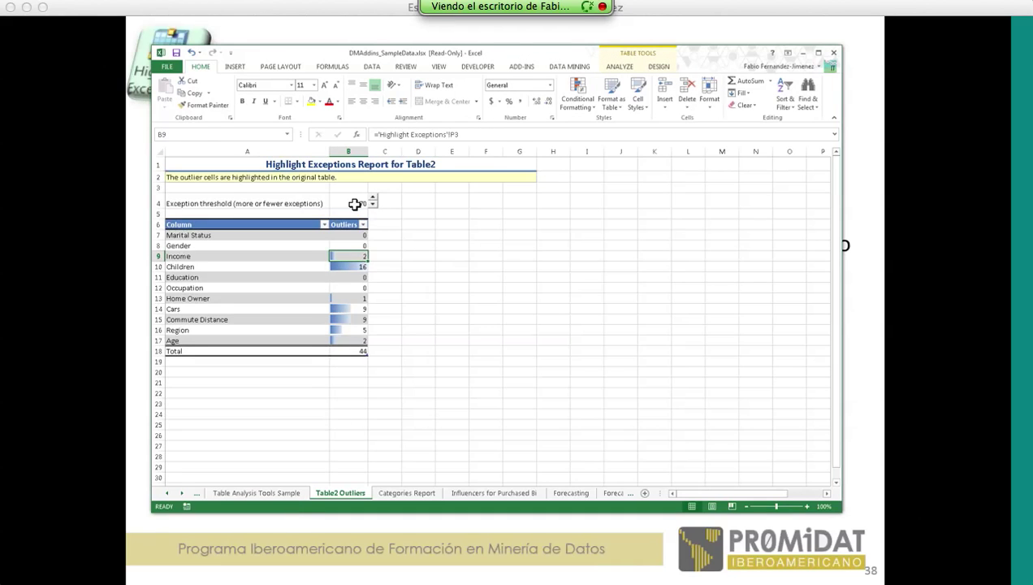
pyautogui.click(277, 491)
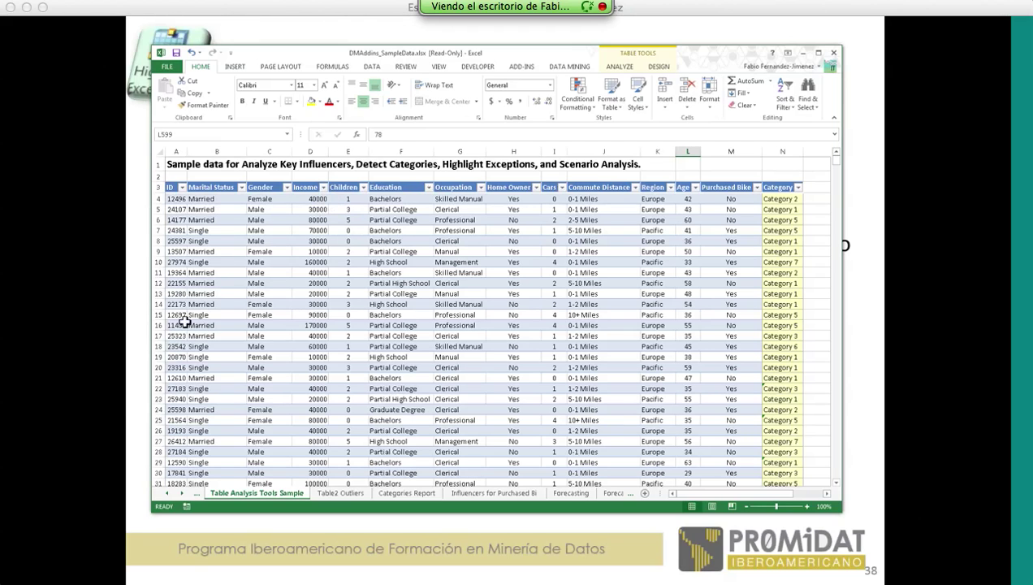
pyautogui.click(348, 492)
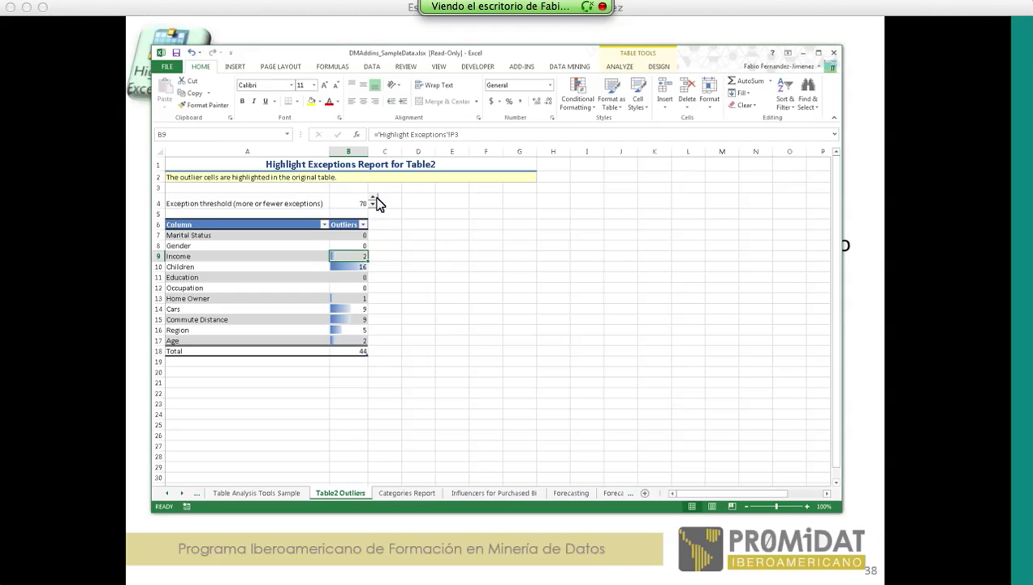
# - Try exception thresholds of 75, 40 and 68 to compare the outlier counts, and return the threshold to 70
pyautogui.click(372, 197)
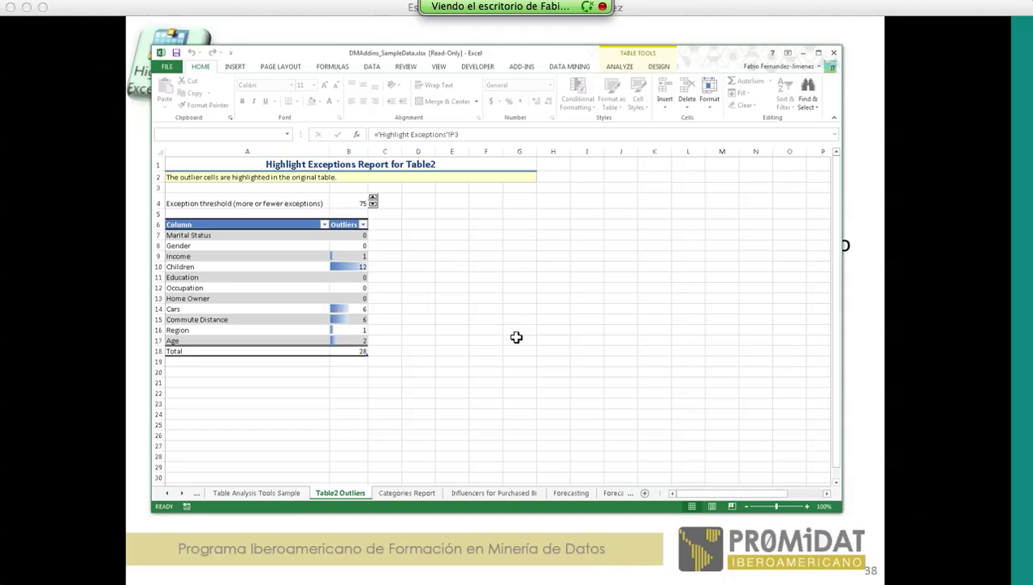
pyautogui.click(374, 203)
pyautogui.click(374, 204)
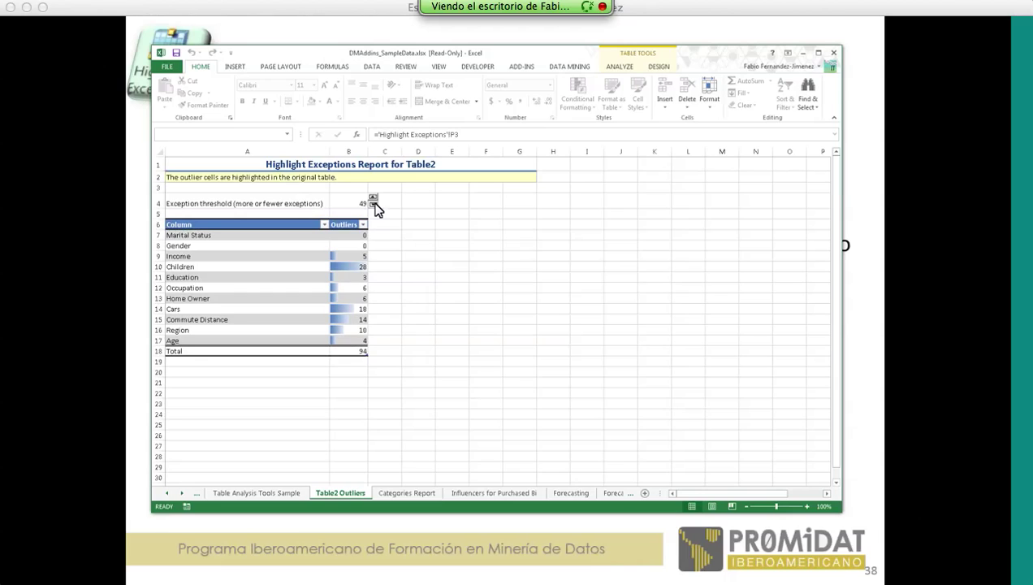
pyautogui.click(374, 200)
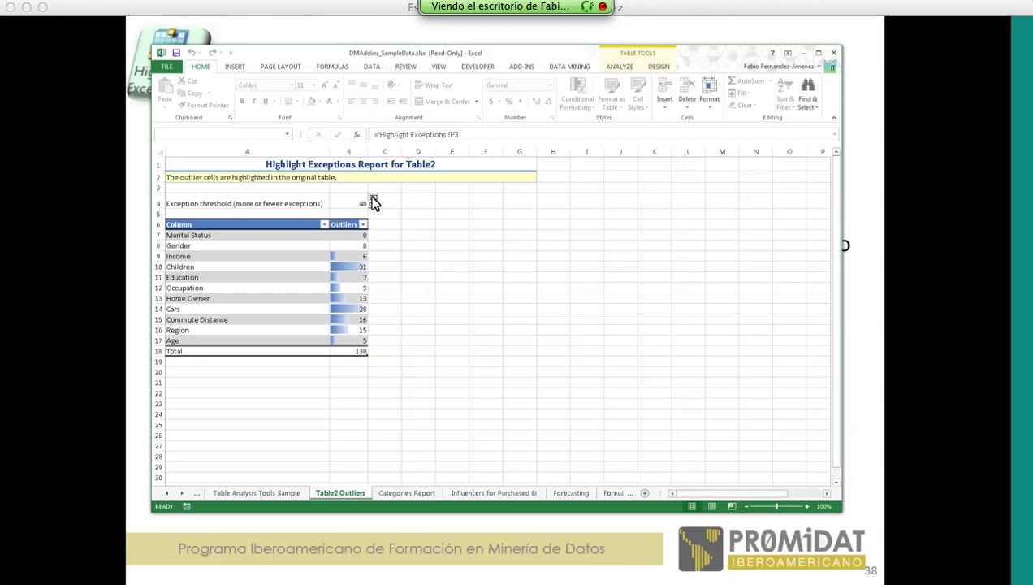
pyautogui.click(373, 200)
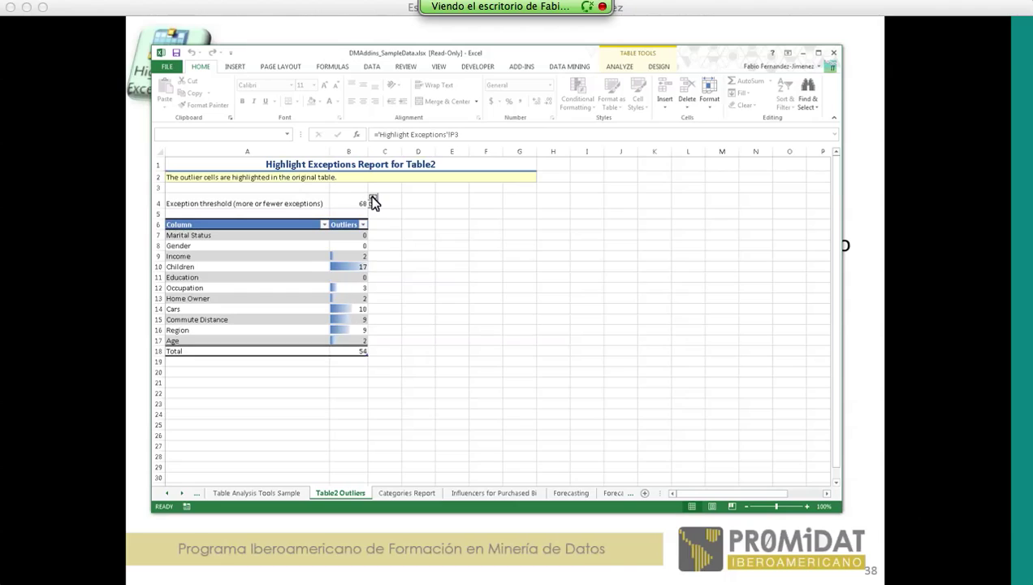
pyautogui.click(374, 204)
pyautogui.click(373, 204)
pyautogui.click(374, 204)
# - Inspect the formulas behind the outlier total and the Age and Region outlier counts in the exceptions report
pyautogui.click(349, 351)
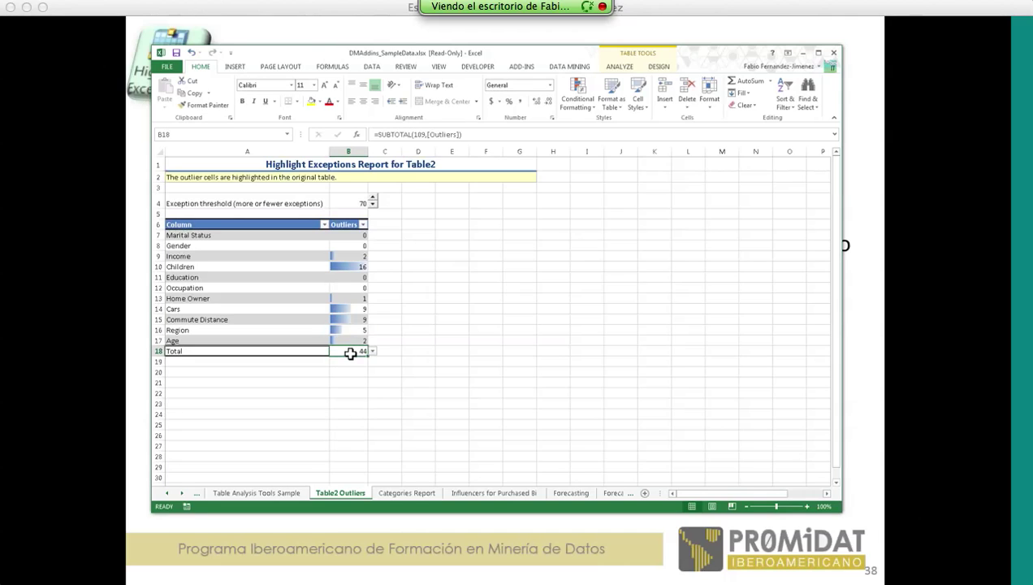
pyautogui.doubleClick(358, 353)
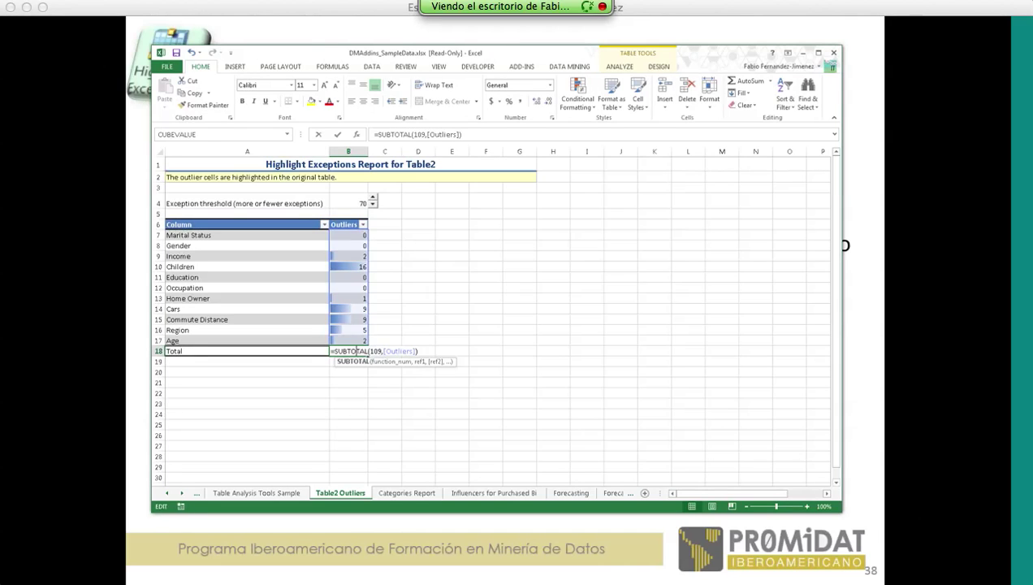
pyautogui.press('Escape')
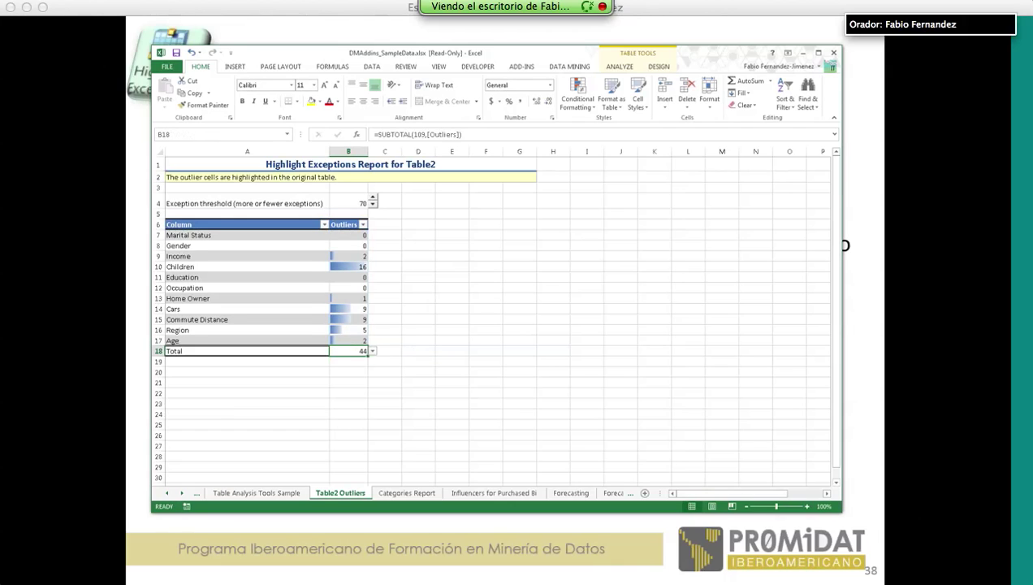
pyautogui.click(356, 340)
pyautogui.doubleClick(356, 339)
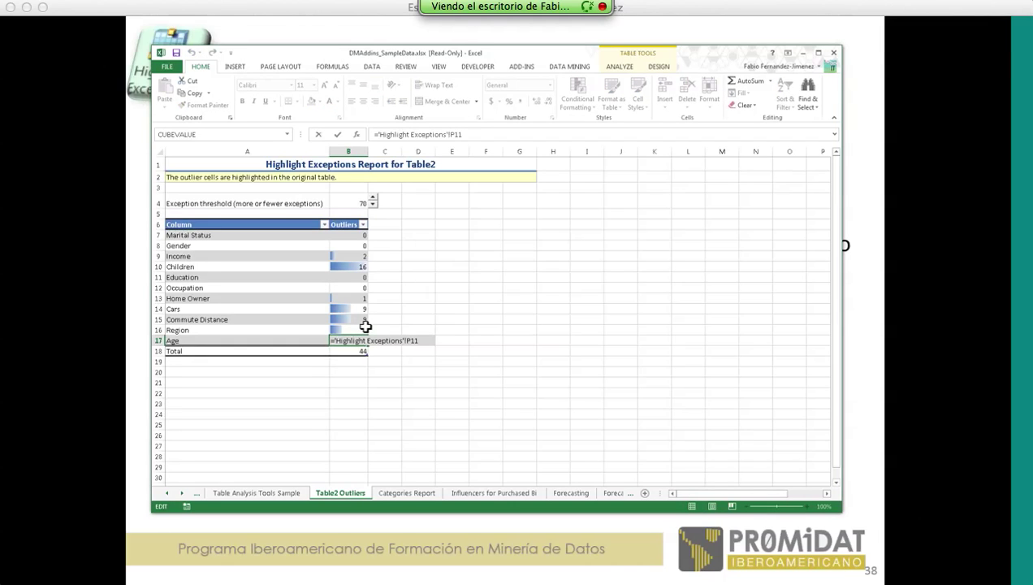
pyautogui.press('Escape')
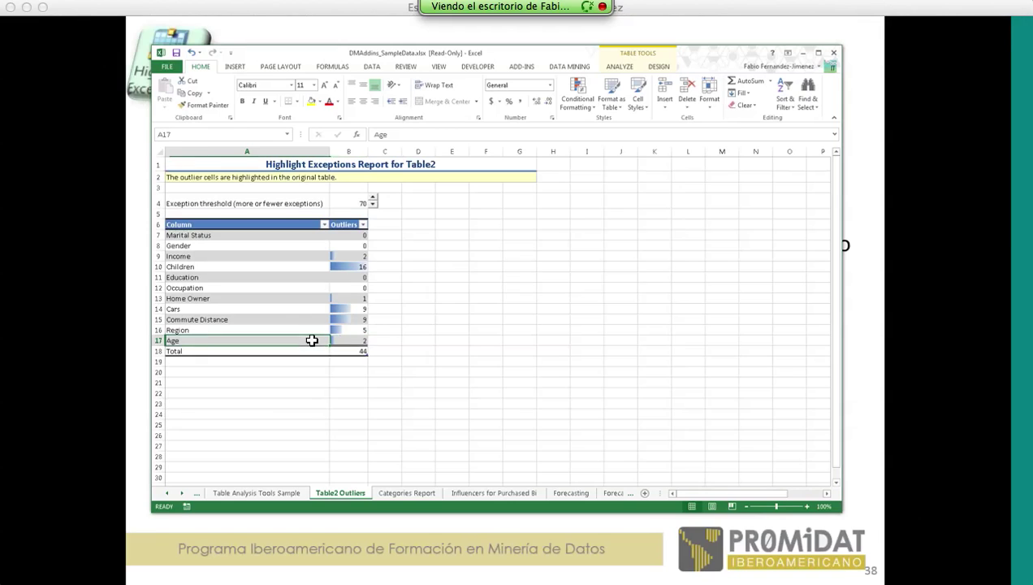
pyautogui.click(408, 335)
pyautogui.rightClick(359, 342)
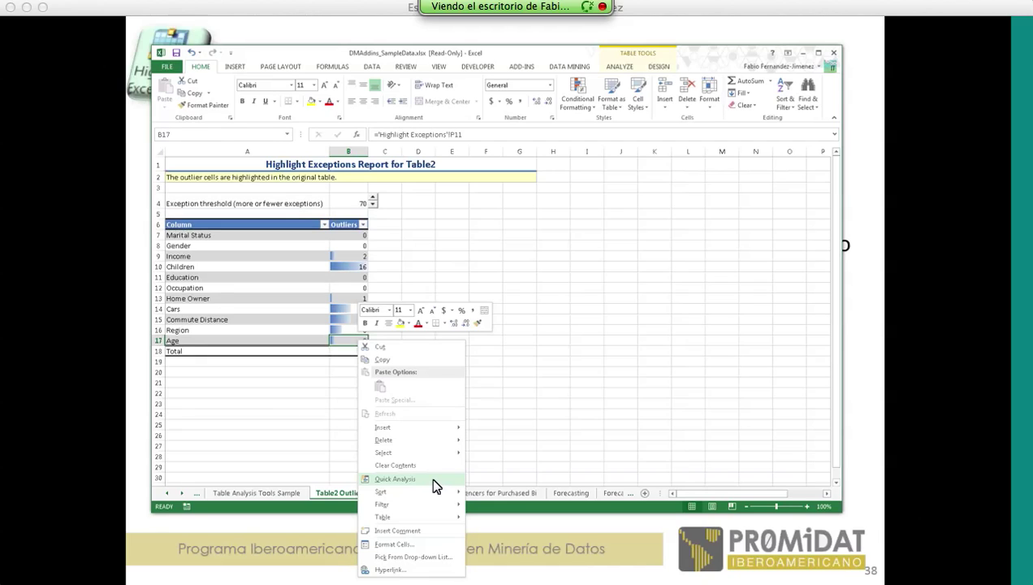
pyautogui.press('Escape')
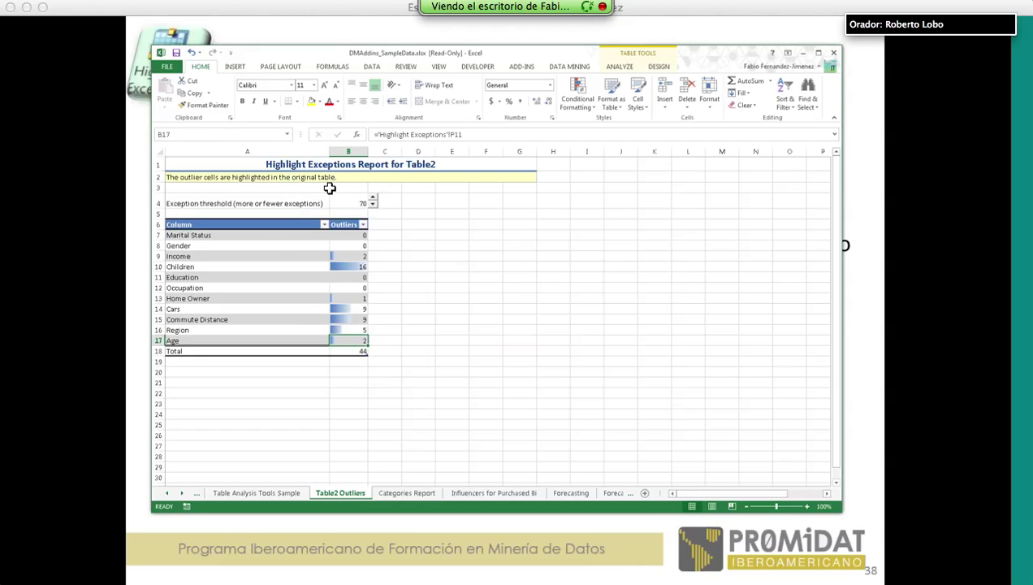
pyautogui.click(348, 329)
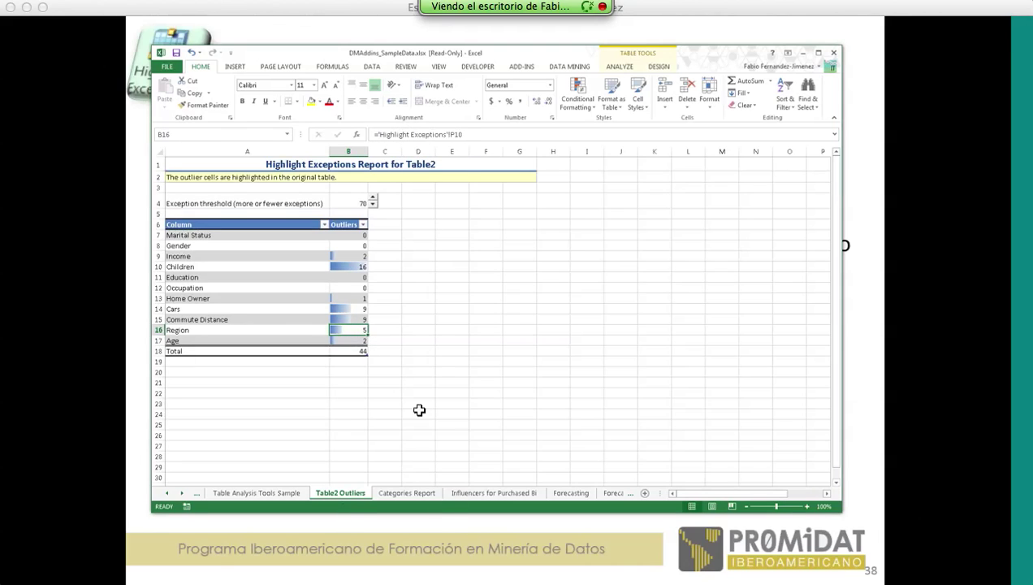
# - Check which hidden sheets the workbook contains without unhiding any of them
pyautogui.rightClick(359, 492)
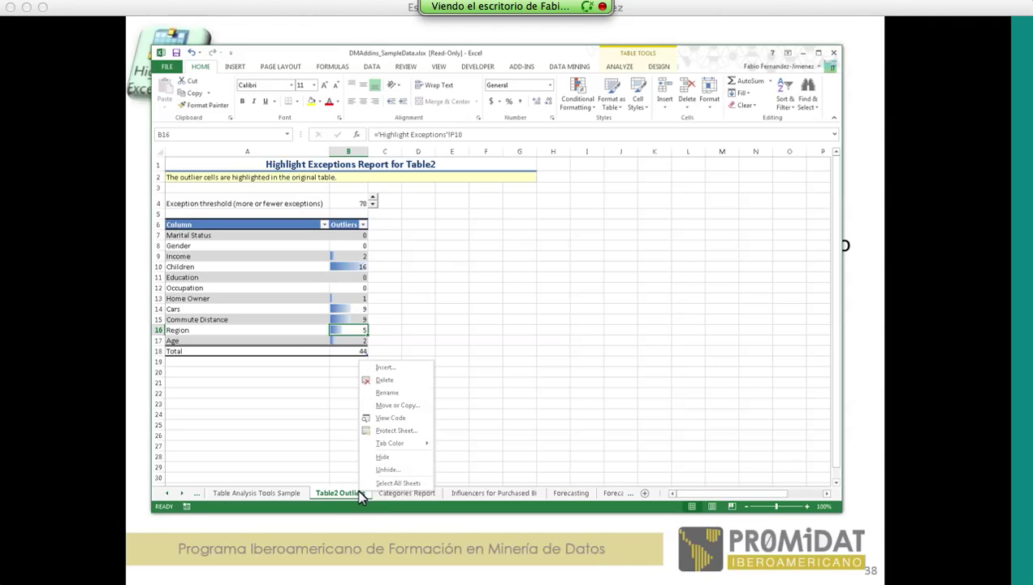
pyautogui.click(398, 469)
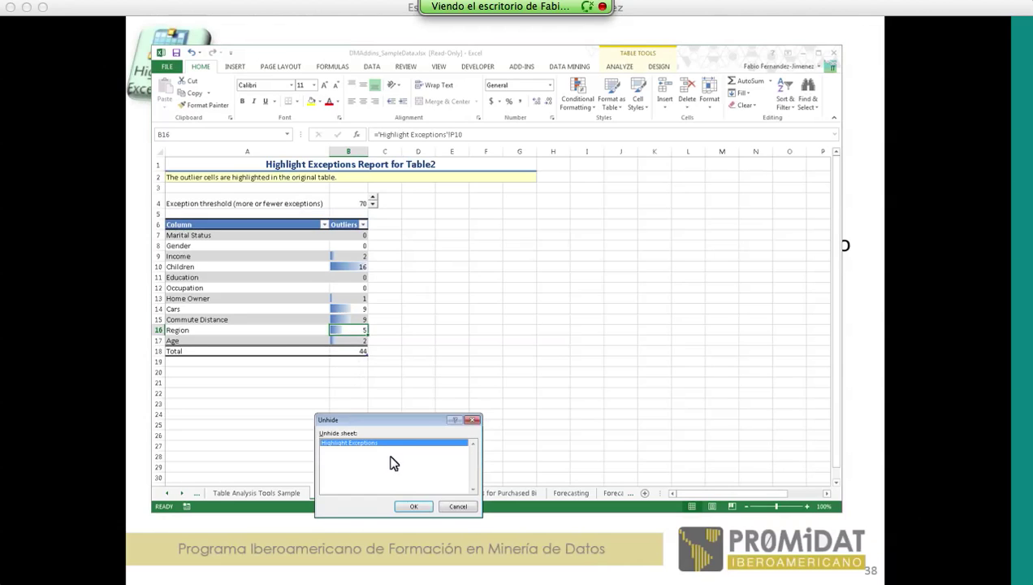
pyautogui.click(465, 509)
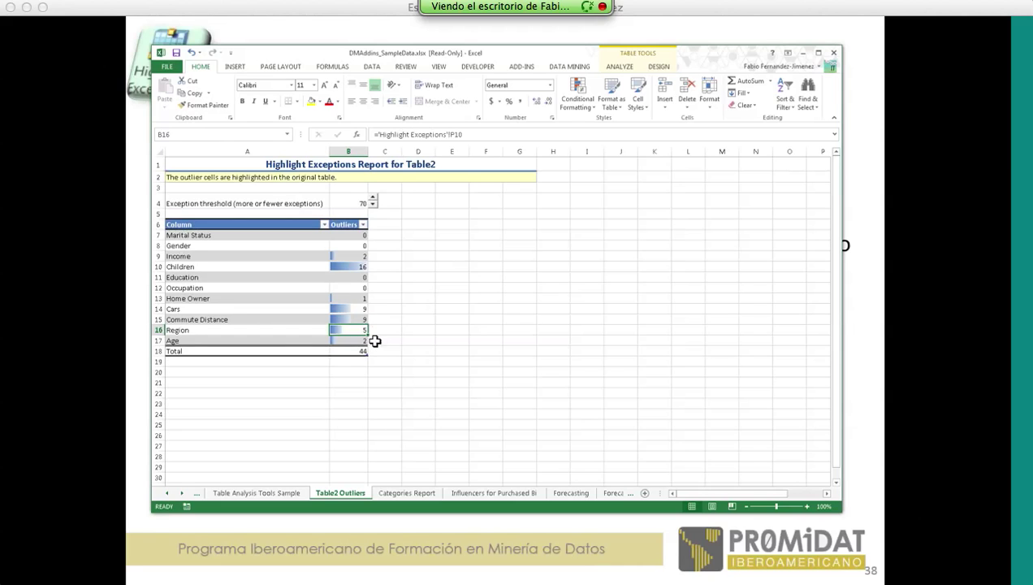
# - Check the sort-by-color options of the Age column in the sample table and return to the Table2 Outliers report
pyautogui.click(258, 492)
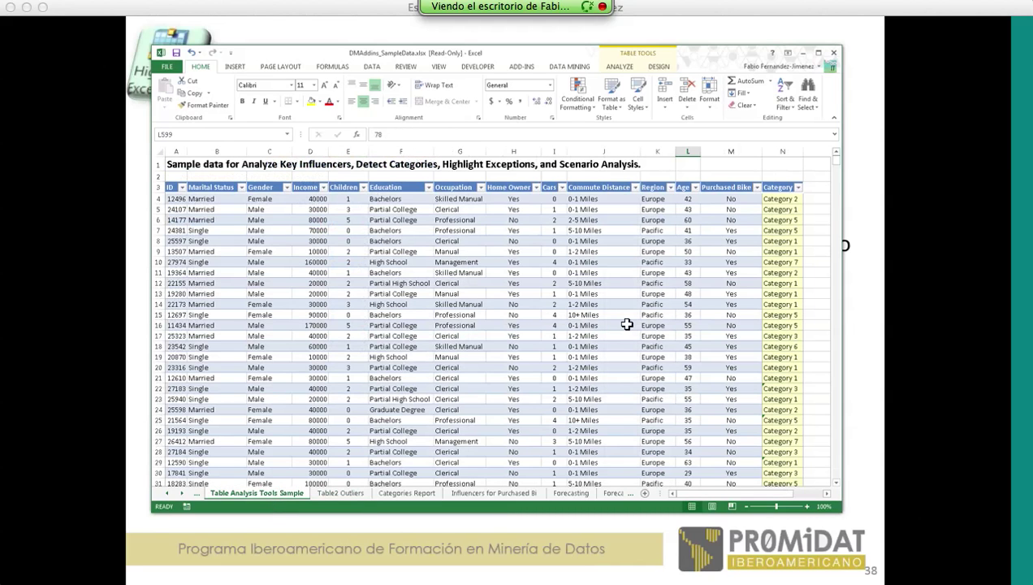
pyautogui.click(695, 188)
pyautogui.moveTo(686, 230)
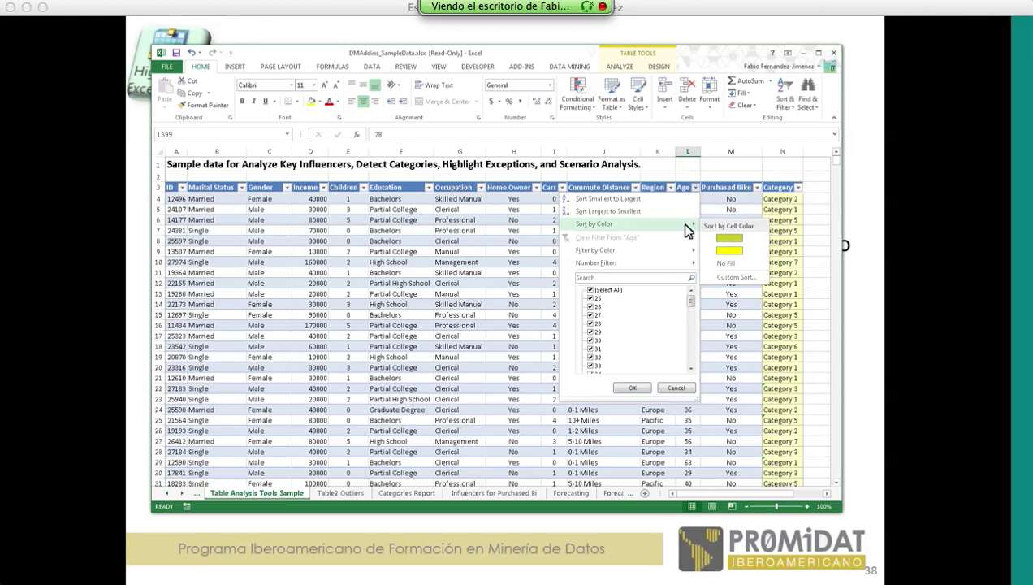
pyautogui.click(351, 492)
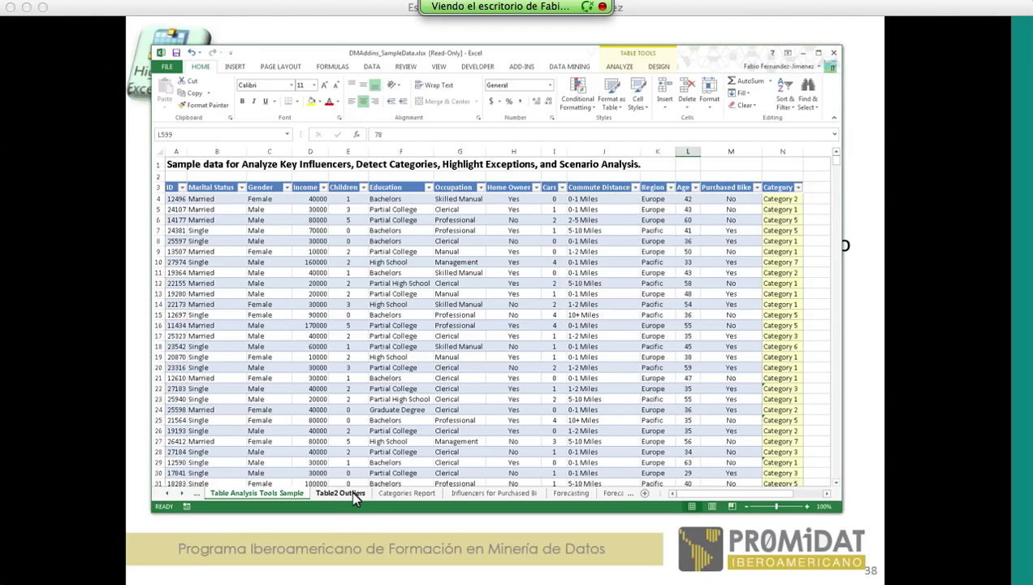
pyautogui.click(351, 492)
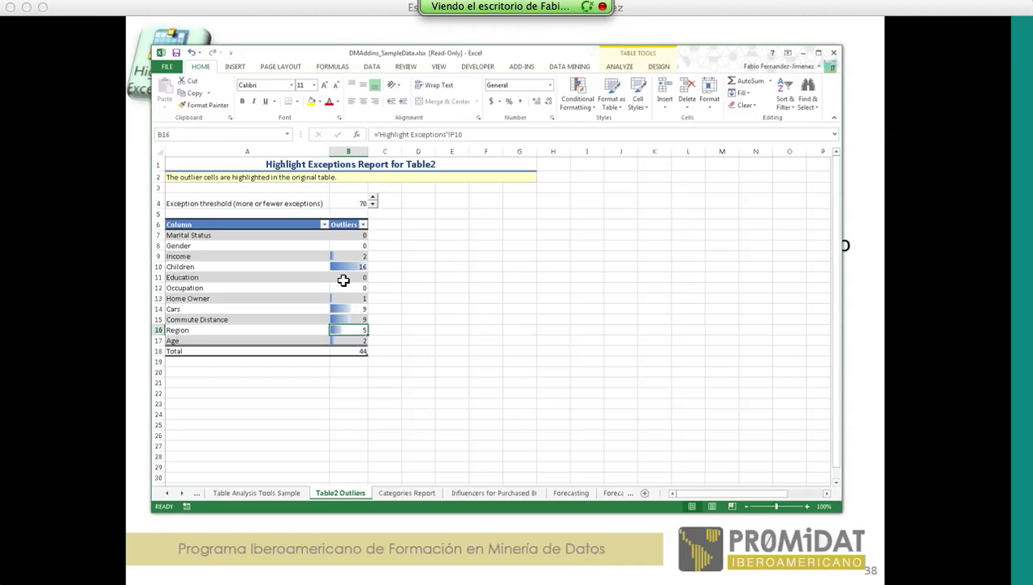
pyautogui.click(448, 350)
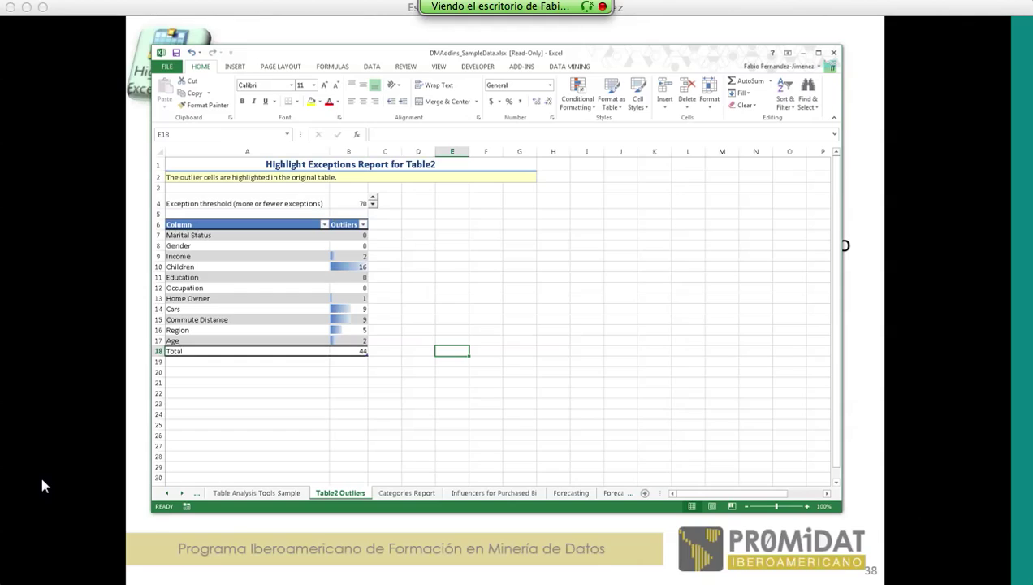
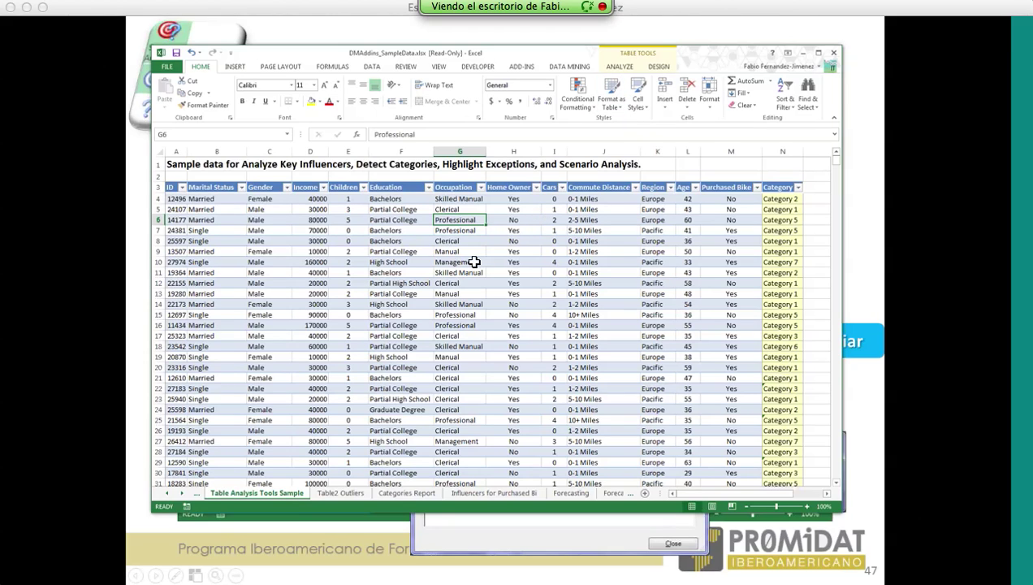
# - Start a Goal Seek scenario analysis from the Income cell in row 8, with Income as the target
pyautogui.click(448, 241)
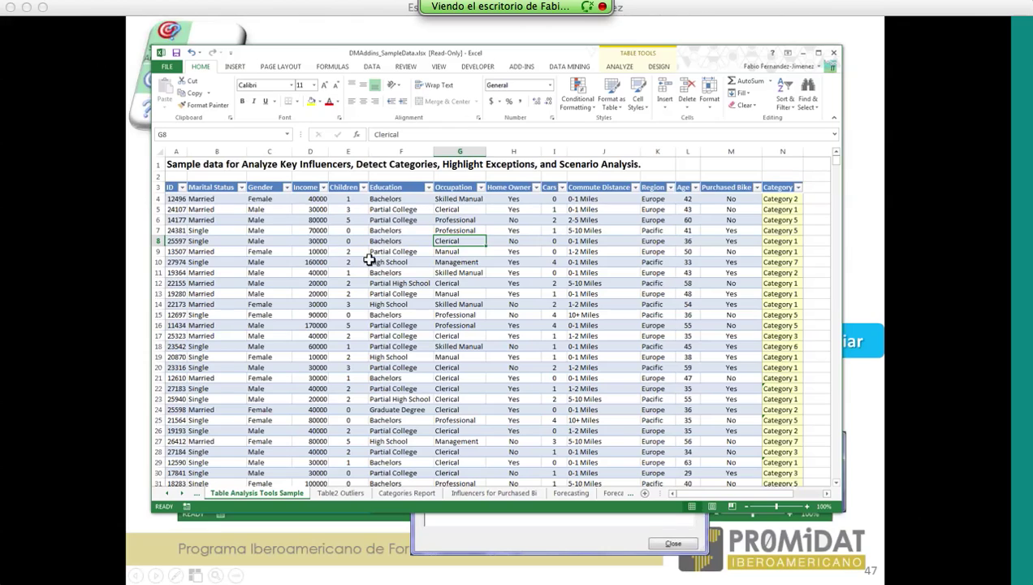
pyautogui.click(319, 241)
pyautogui.click(623, 70)
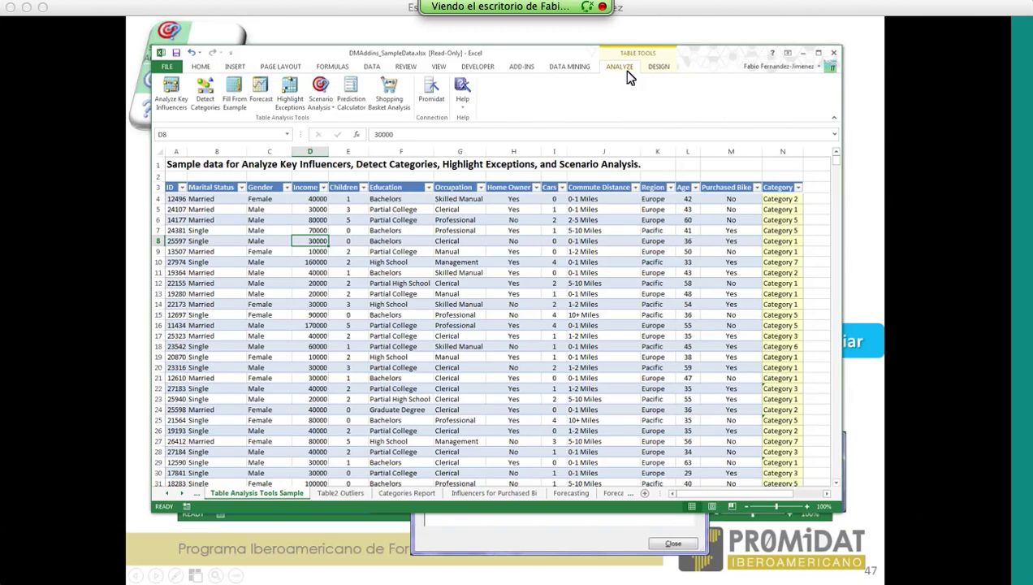
pyautogui.click(328, 109)
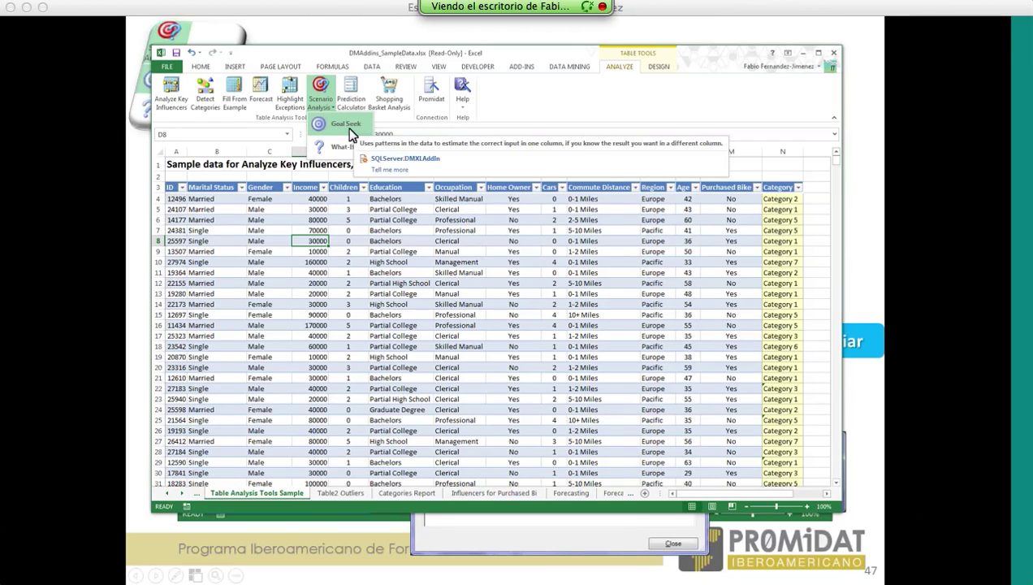
pyautogui.click(341, 128)
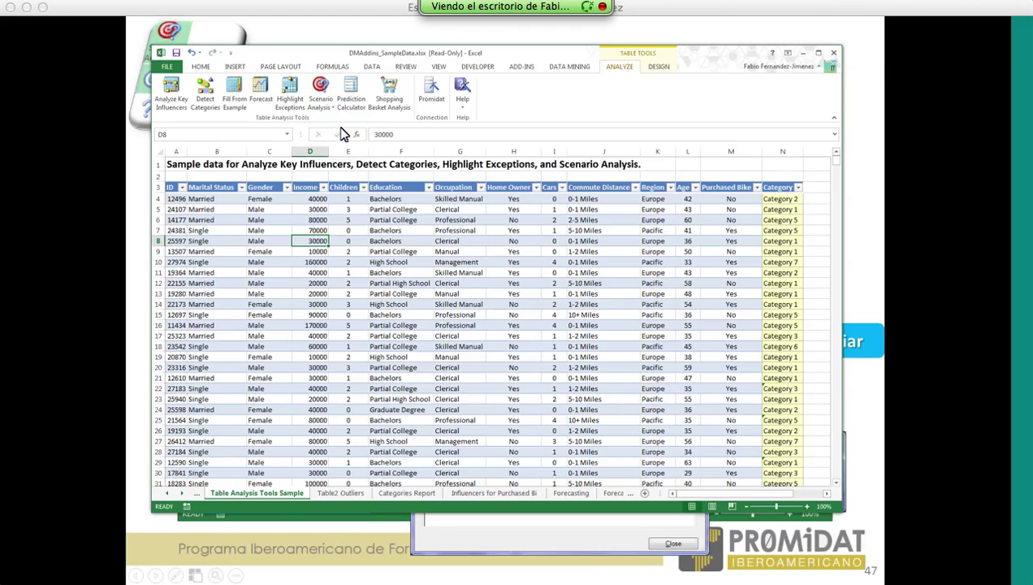
pyautogui.click(703, 248)
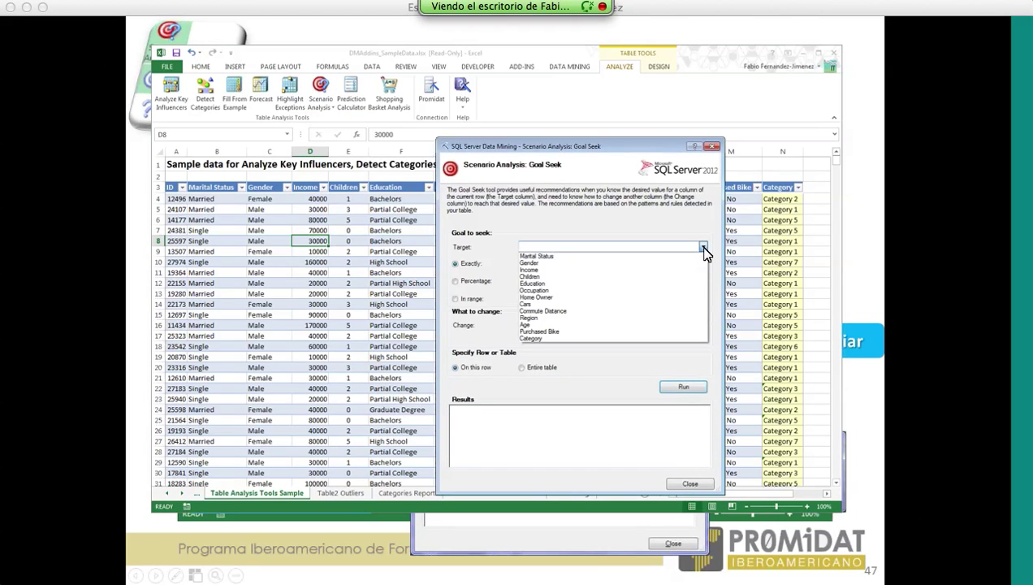
pyautogui.click(557, 273)
# - Compare the exact, percentage and range goal types, and set the goal to 150 percent of Income
pyautogui.click(471, 283)
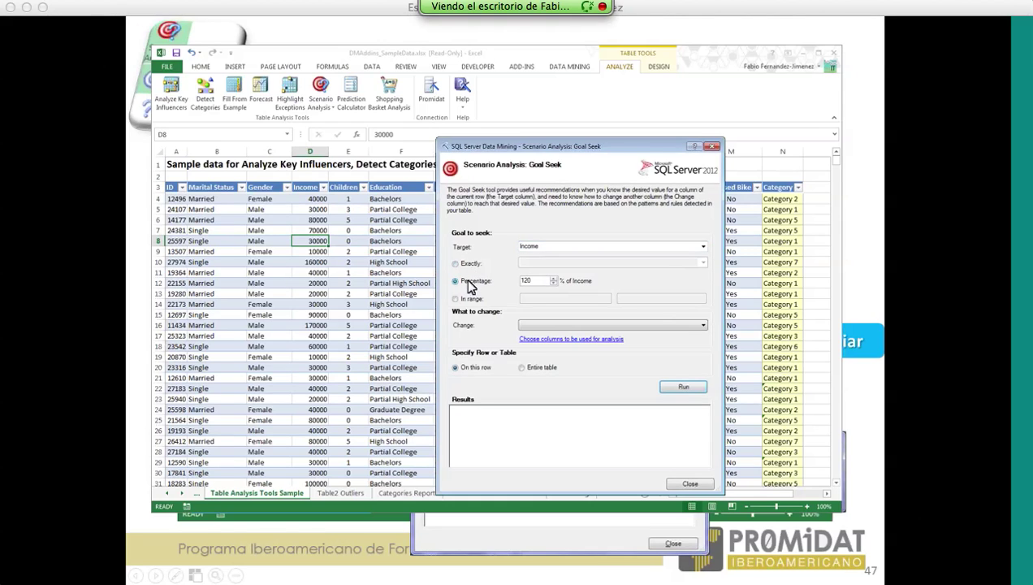
pyautogui.click(467, 301)
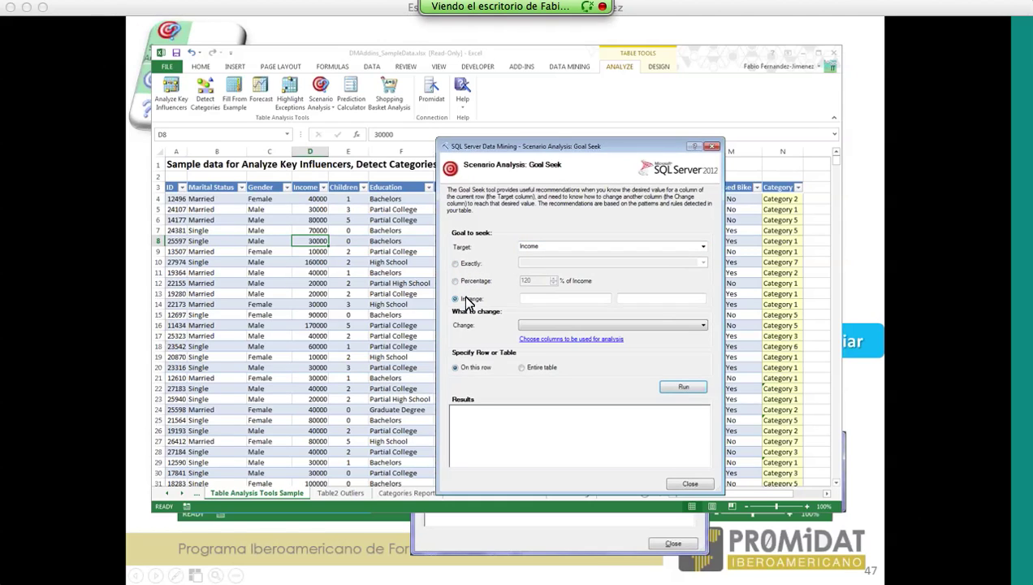
pyautogui.click(467, 283)
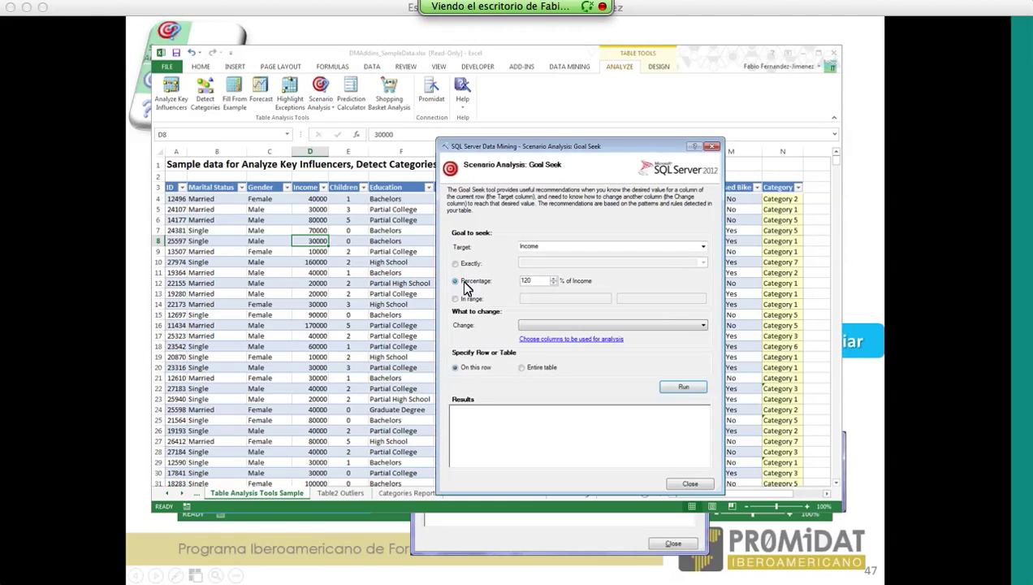
pyautogui.click(471, 263)
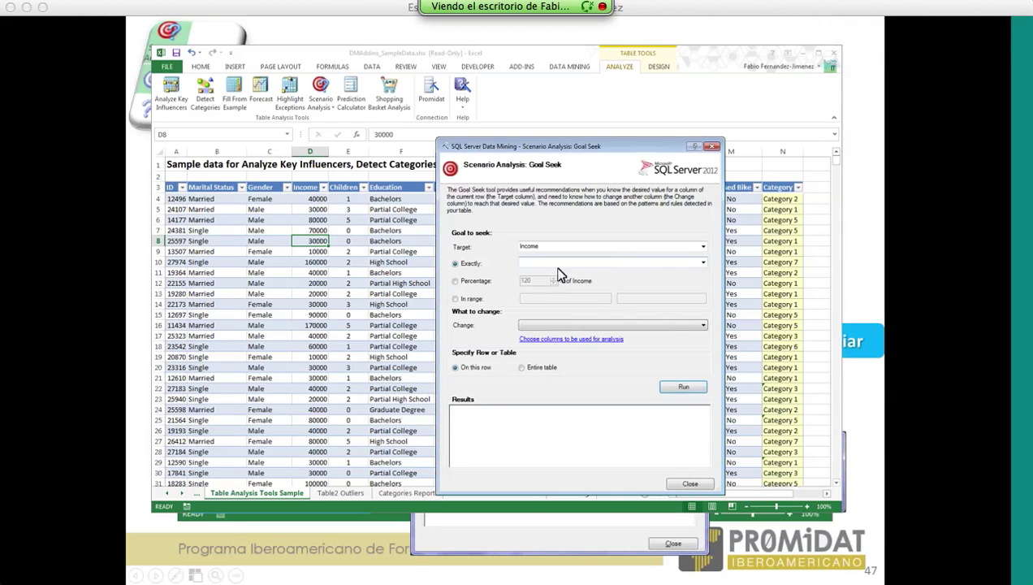
pyautogui.click(485, 284)
pyautogui.moveTo(546, 282); pyautogui.dragTo(507, 286)
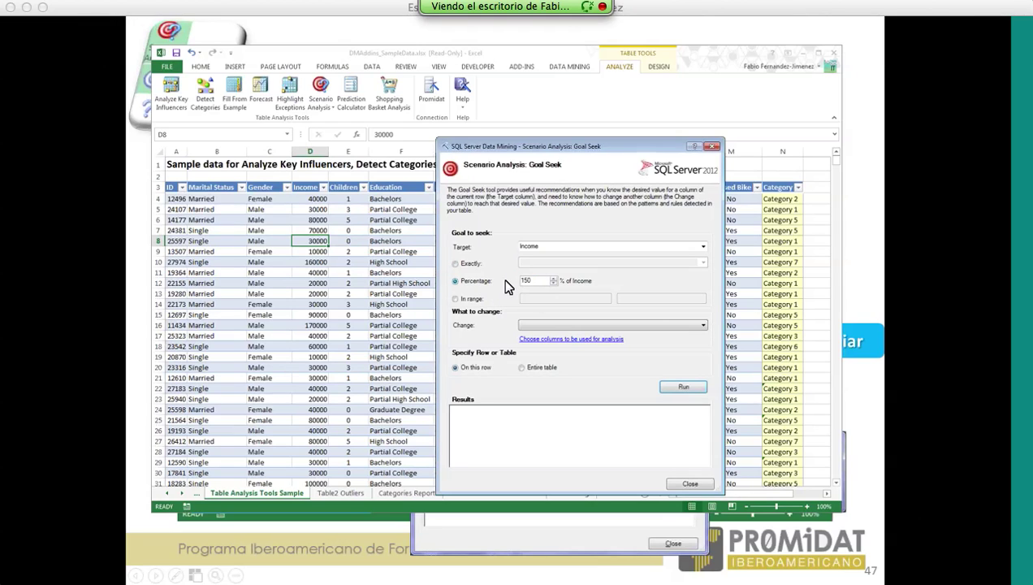
# - Look over the change columns and the analysis column selection, and choose Education as the column to change
pyautogui.click(549, 327)
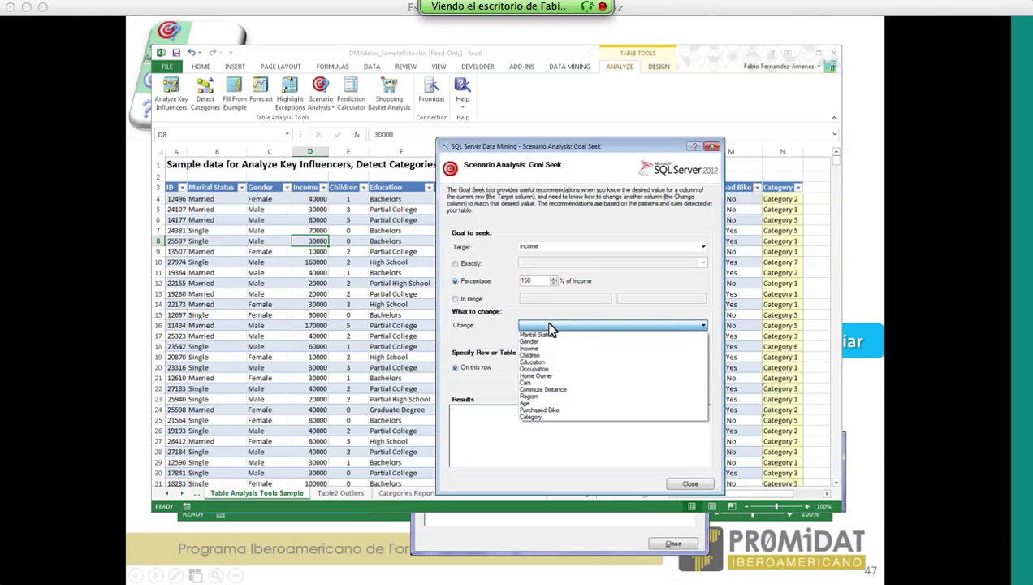
pyautogui.click(551, 327)
pyautogui.click(566, 341)
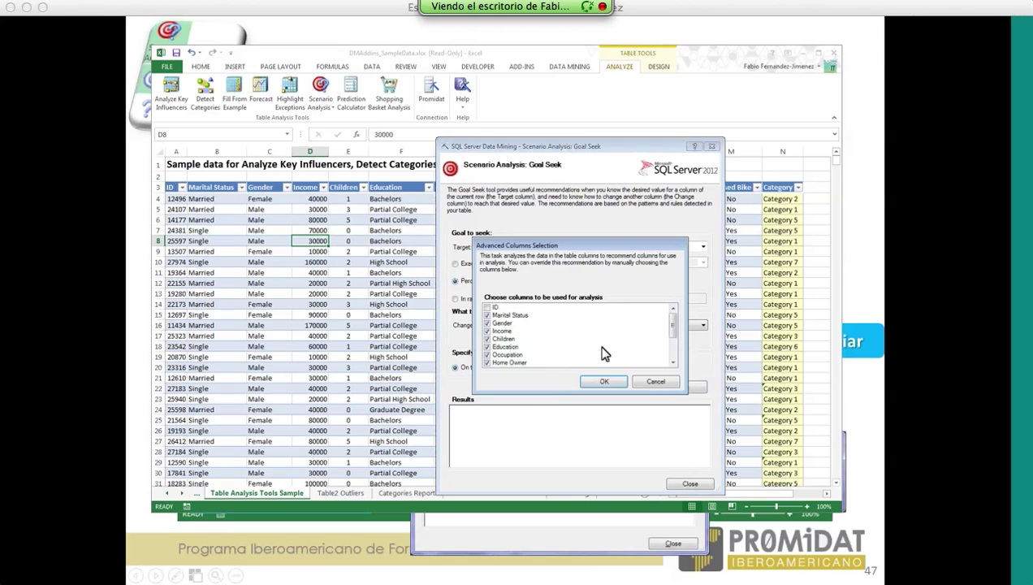
pyautogui.click(656, 380)
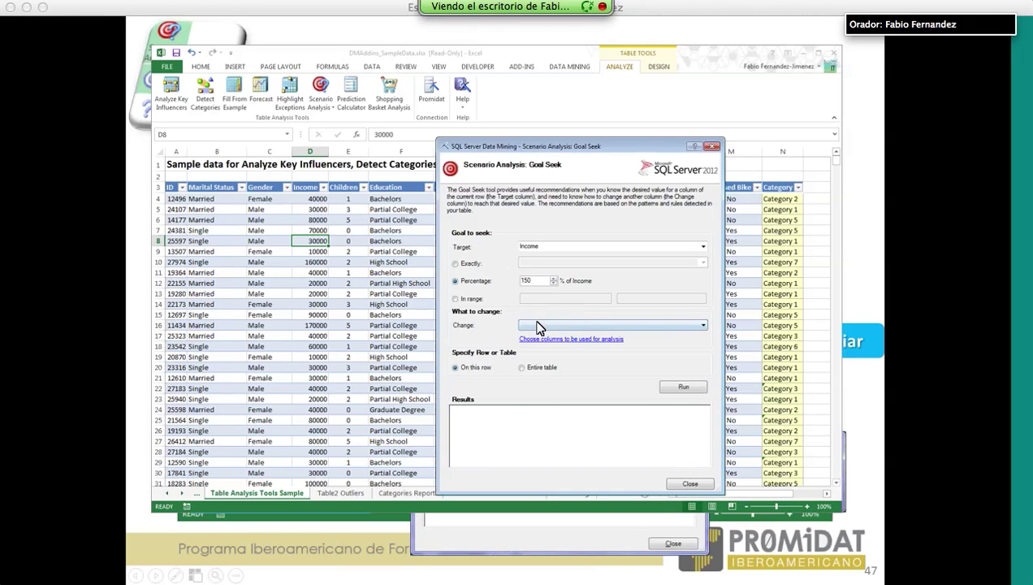
pyautogui.click(537, 326)
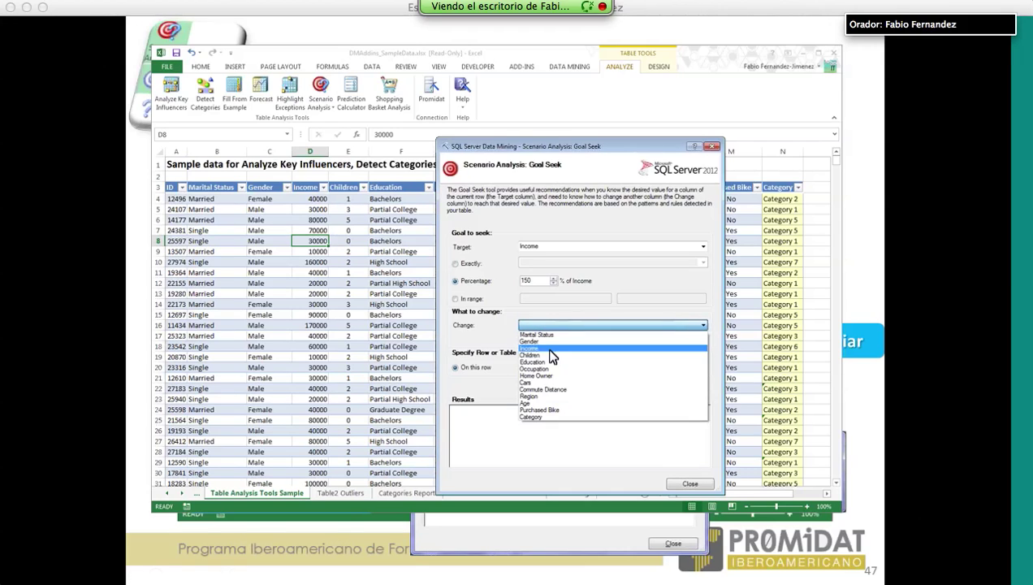
pyautogui.click(553, 362)
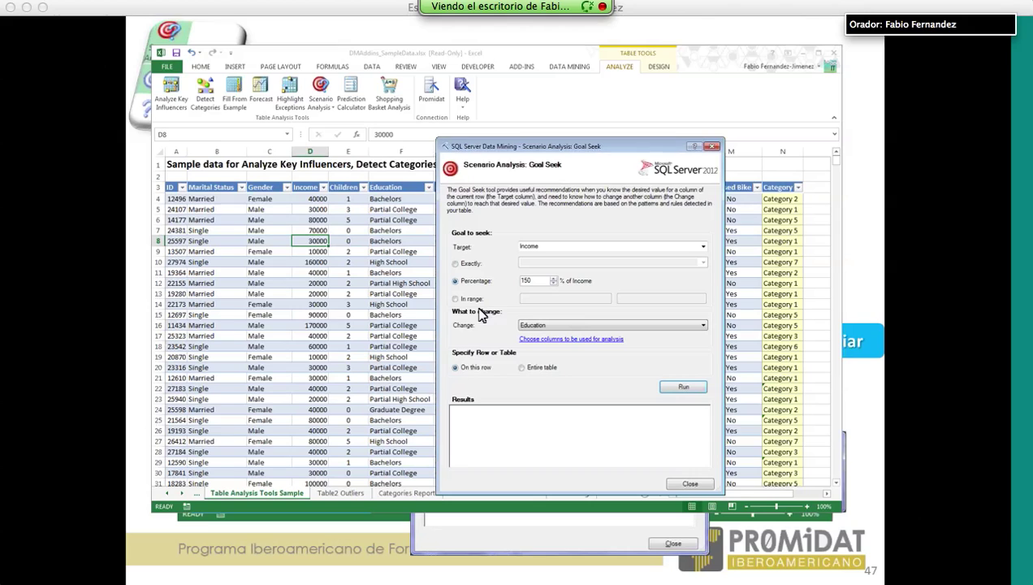
# - Accept the recommended analysis columns from Marital Status through Category, without ID, and move the Goal Seek dialog to uncover the Education column
pyautogui.click(558, 346)
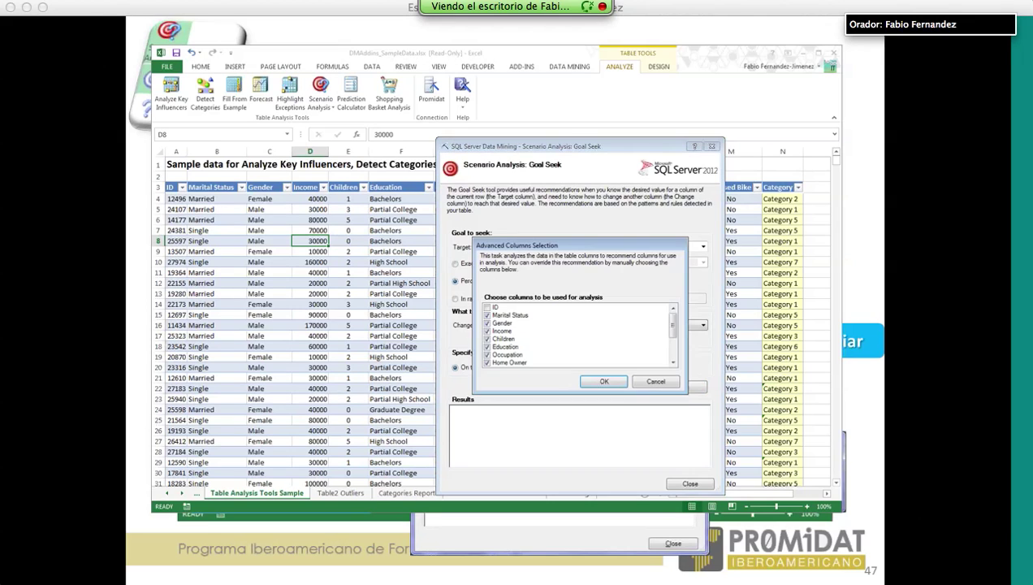
pyautogui.moveTo(673, 323); pyautogui.dragTo(671, 350)
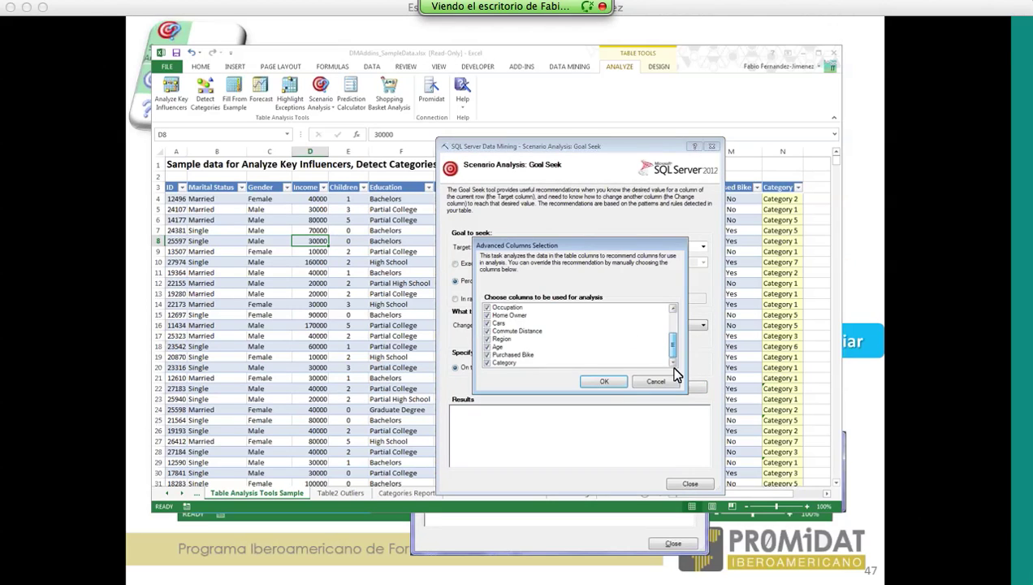
pyautogui.click(607, 380)
pyautogui.moveTo(532, 148); pyautogui.dragTo(570, 104)
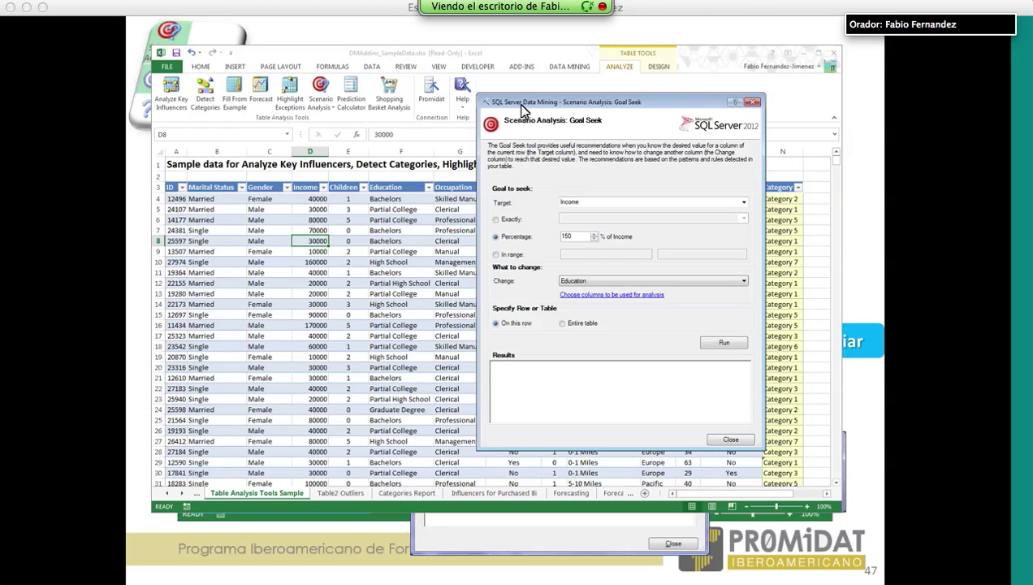
# - Select row 8, run Goal Seek on that row for 150 percent of Income by changing Education, and review the closest match
pyautogui.moveTo(504, 168); pyautogui.dragTo(416, 284)
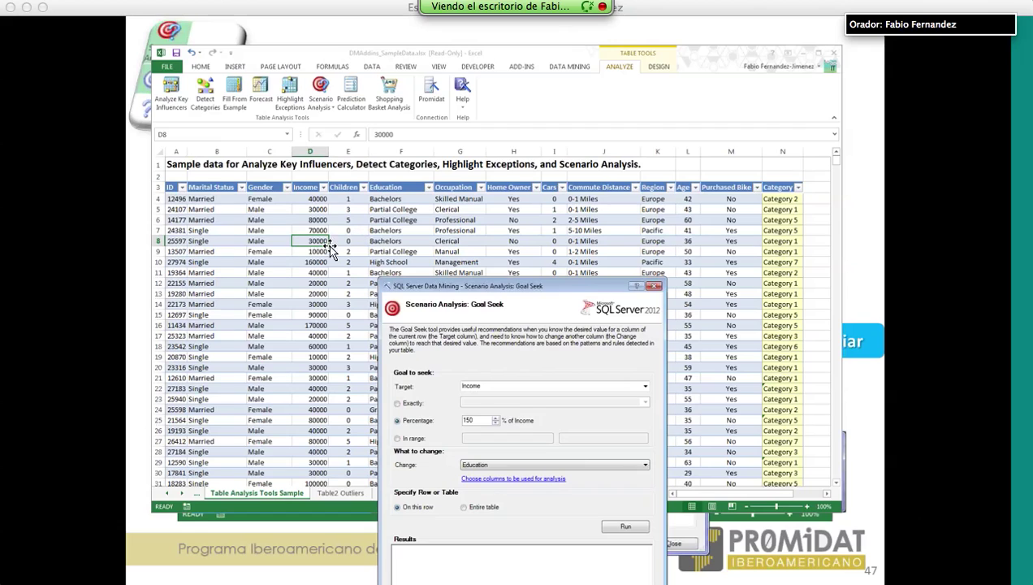
pyautogui.click(159, 241)
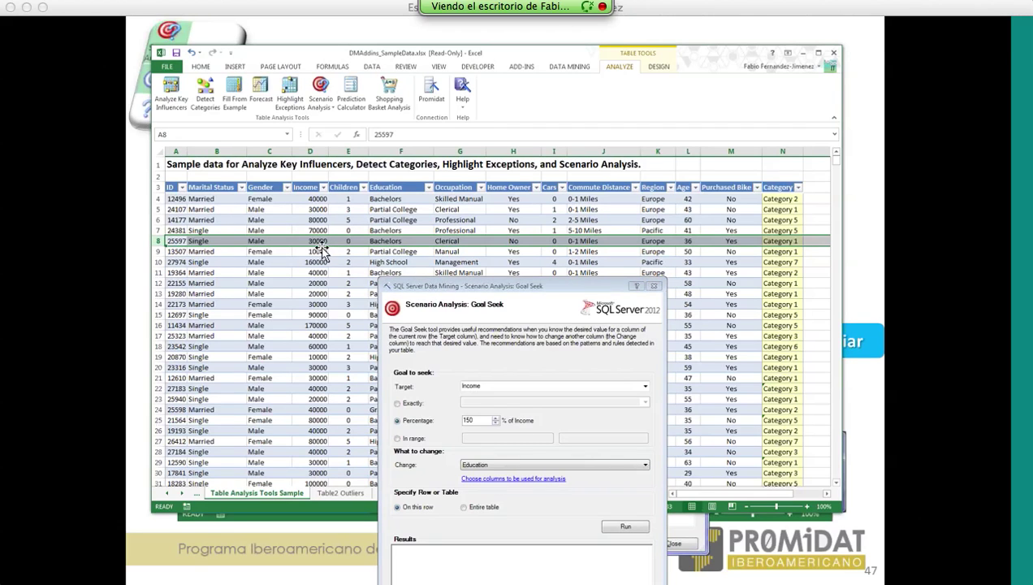
pyautogui.moveTo(421, 288); pyautogui.dragTo(463, 234)
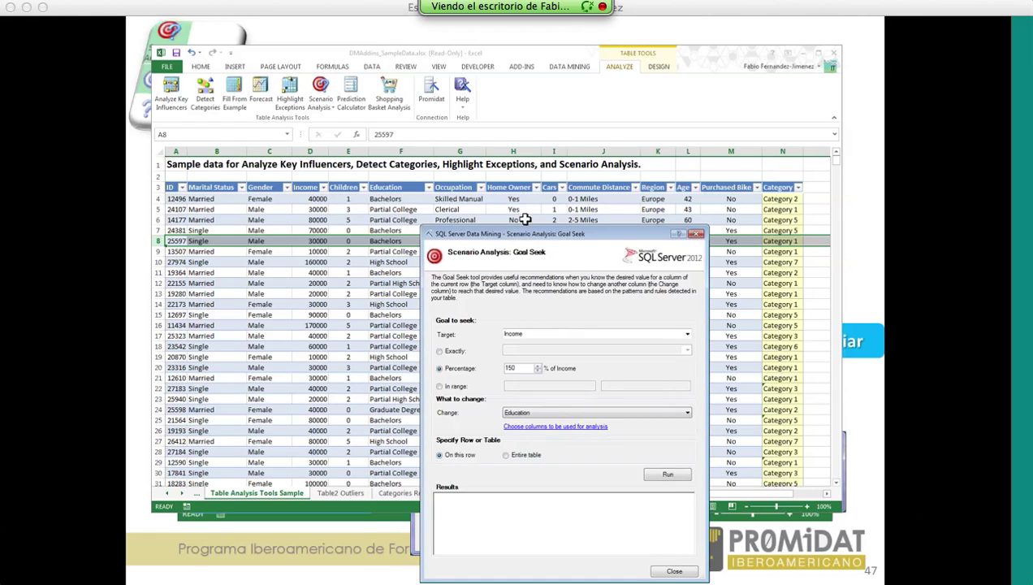
pyautogui.moveTo(530, 233); pyautogui.dragTo(541, 140)
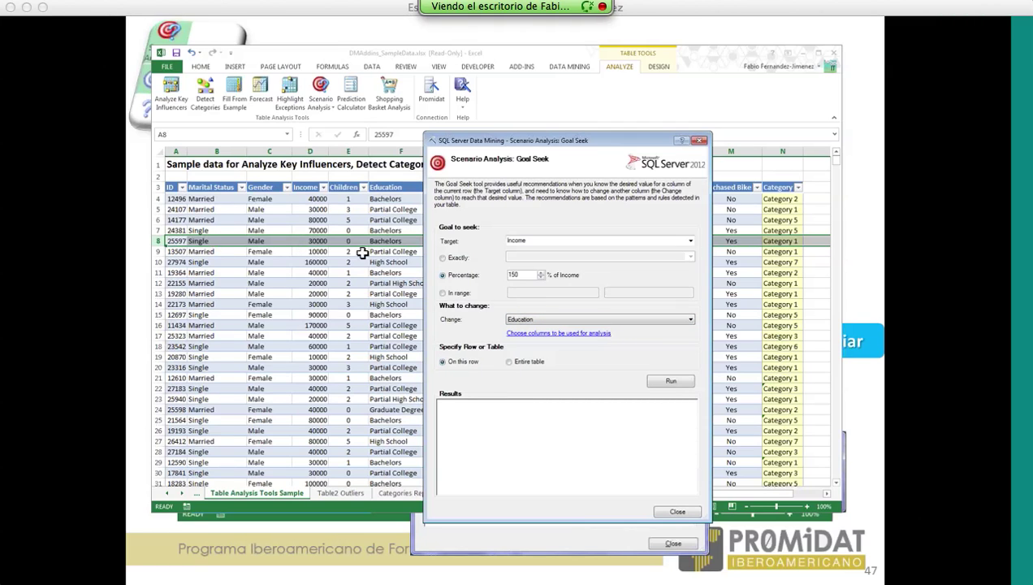
pyautogui.click(583, 334)
pyautogui.click(593, 393)
pyautogui.click(668, 380)
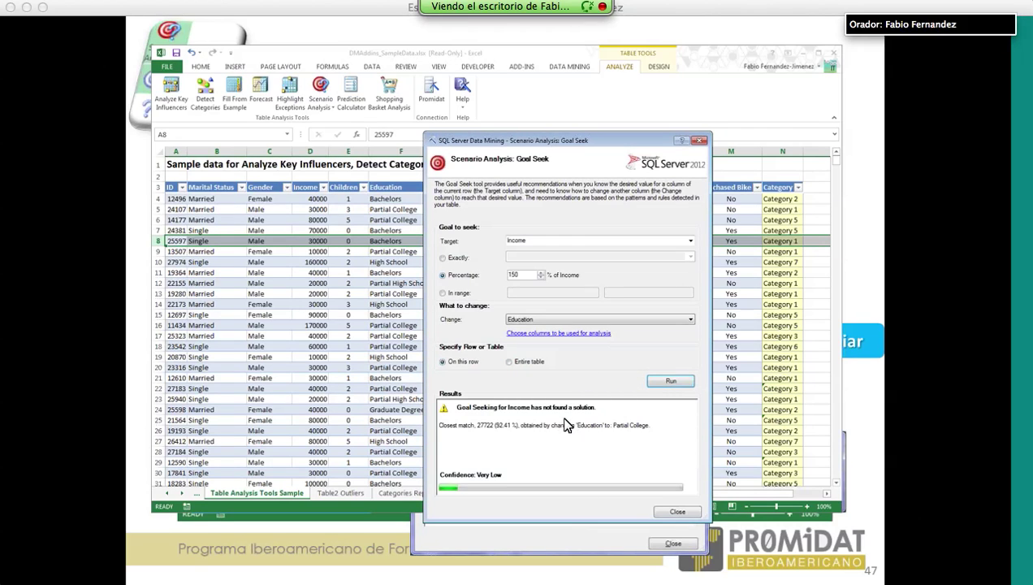
pyautogui.moveTo(548, 152); pyautogui.dragTo(602, 97)
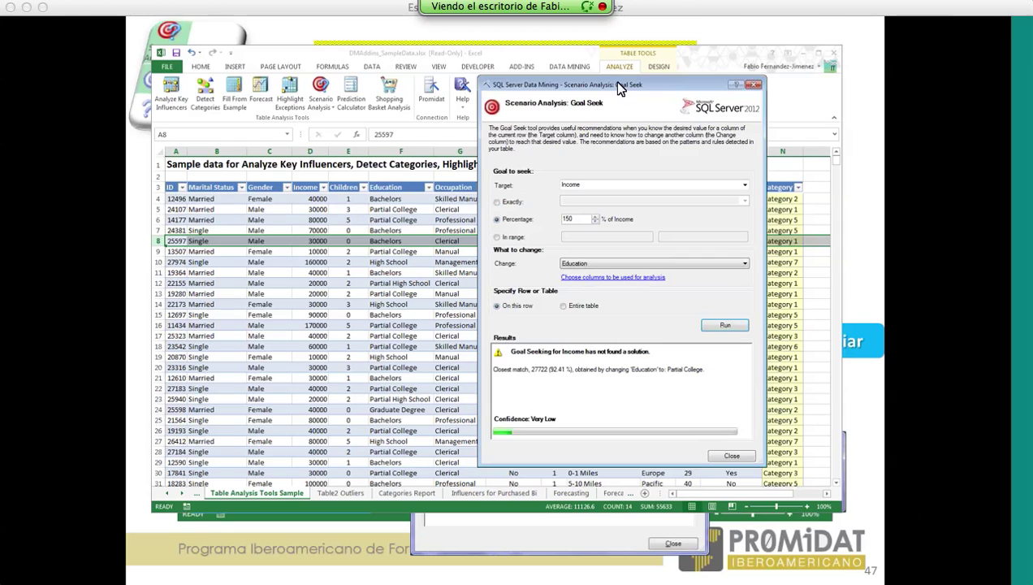
pyautogui.moveTo(619, 91); pyautogui.dragTo(627, 81)
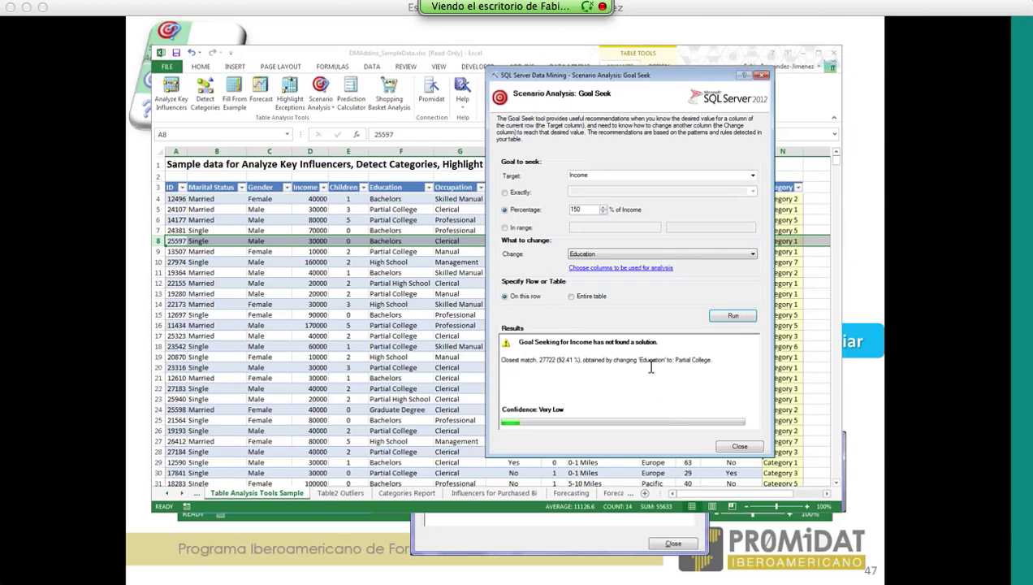
pyautogui.moveTo(713, 366); pyautogui.dragTo(680, 366)
pyautogui.moveTo(584, 361); pyautogui.dragTo(536, 361)
pyautogui.doubleClick(548, 365)
# - Run Goal Seek for the Income cell in row 17 and compare the suggested Education value with the row's data
pyautogui.click(321, 335)
pyautogui.click(321, 335)
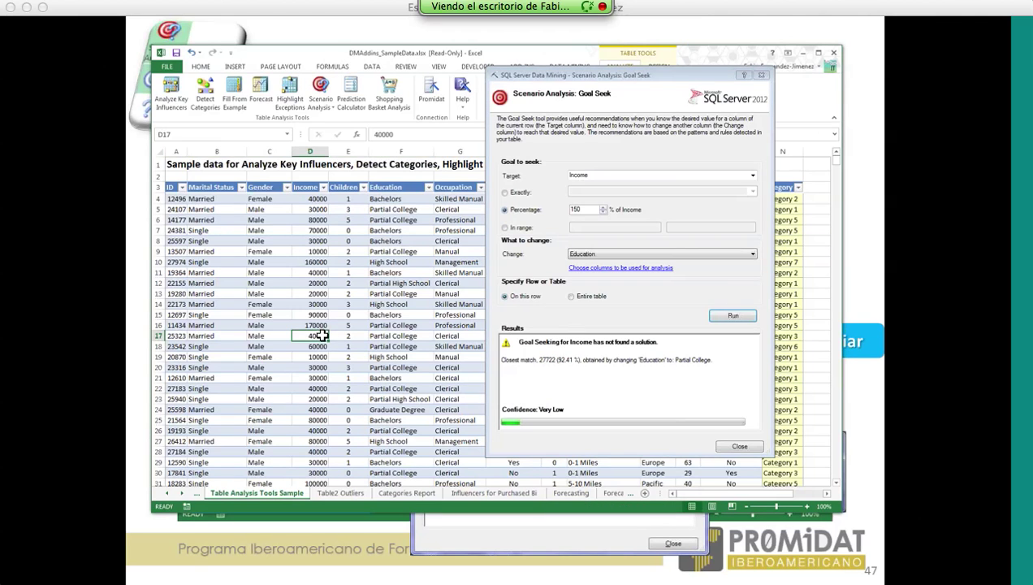
pyautogui.scroll(-2, 321, 334)
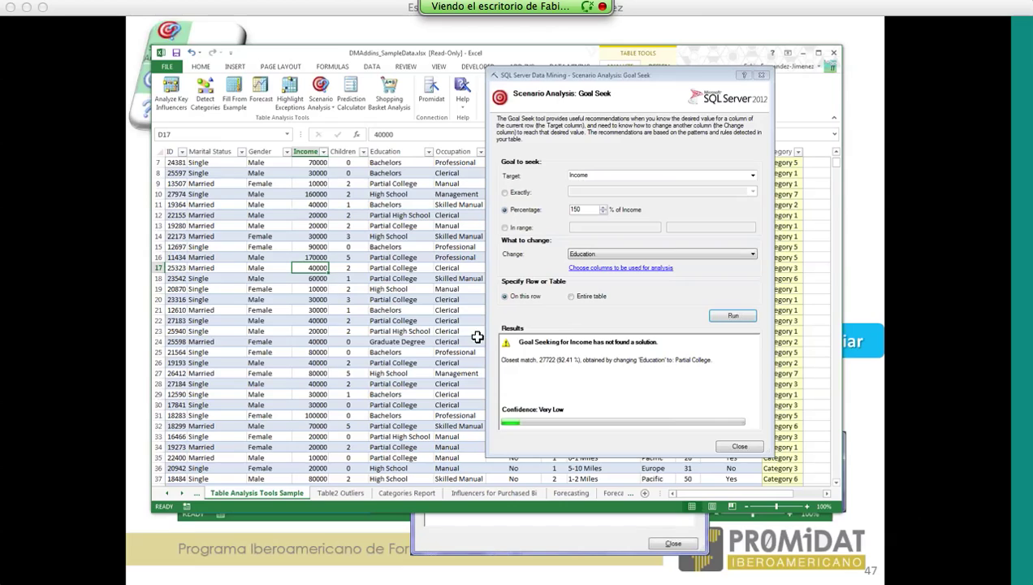
pyautogui.click(731, 315)
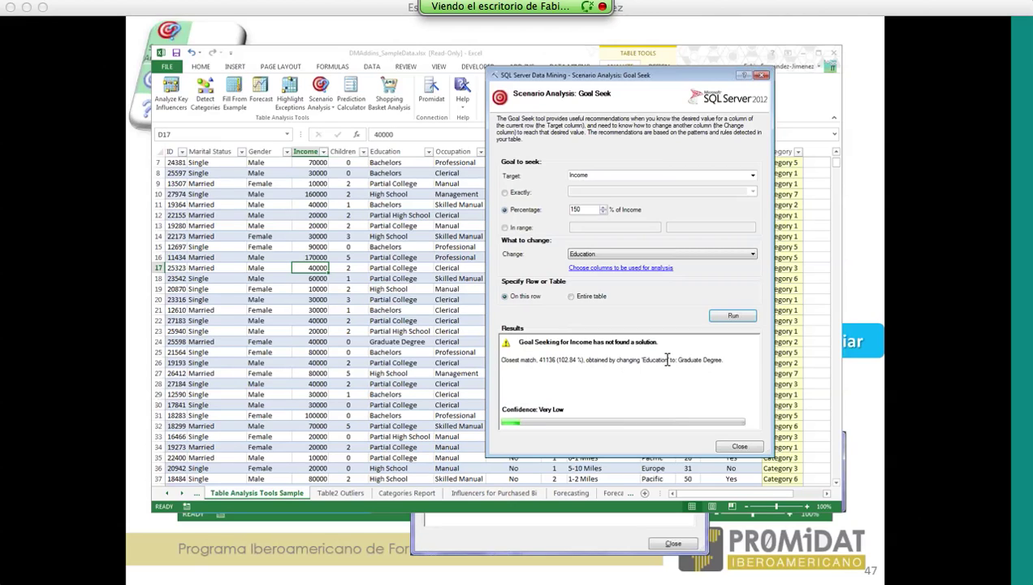
pyautogui.moveTo(728, 363); pyautogui.dragTo(642, 364)
pyautogui.click(685, 364)
pyautogui.moveTo(642, 362); pyautogui.dragTo(679, 362)
pyautogui.click(691, 361)
pyautogui.moveTo(595, 81)
pyautogui.mouseDown()
pyautogui.moveTo(580, 98)
pyautogui.moveTo(586, 106)
pyautogui.moveTo(592, 85)
pyautogui.mouseUp()
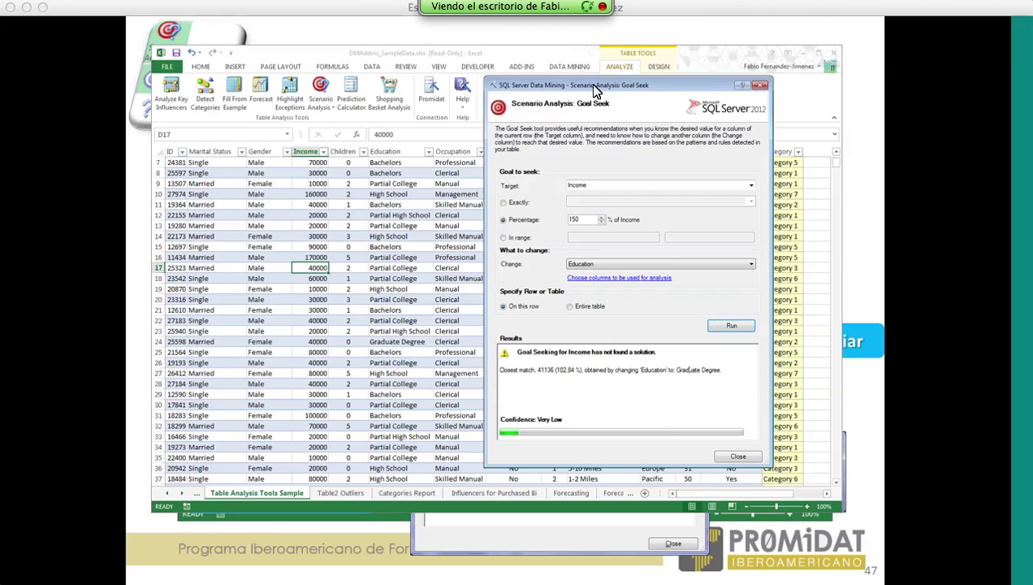
pyautogui.moveTo(594, 86); pyautogui.dragTo(595, 298)
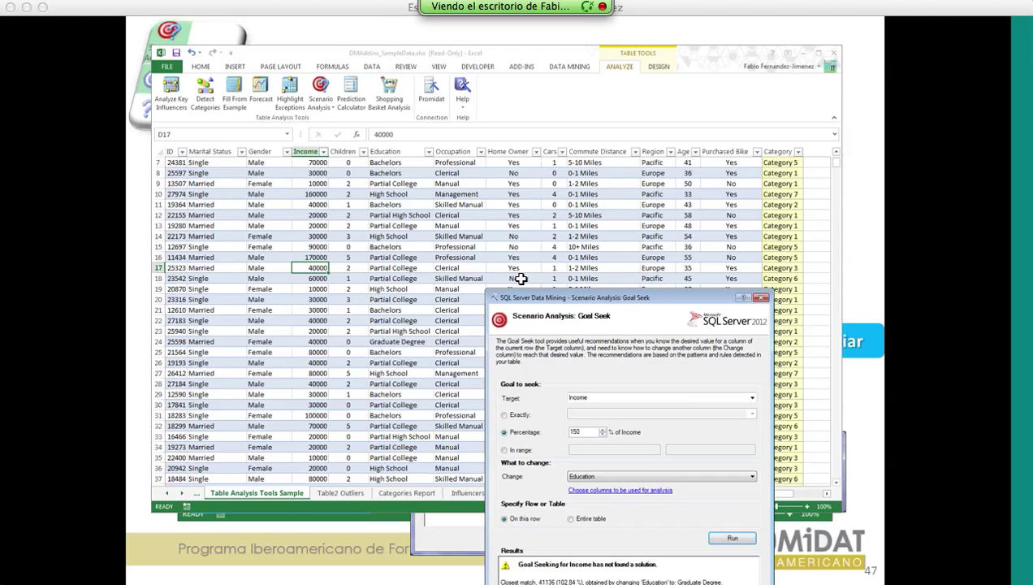
pyautogui.moveTo(551, 298); pyautogui.dragTo(526, 151)
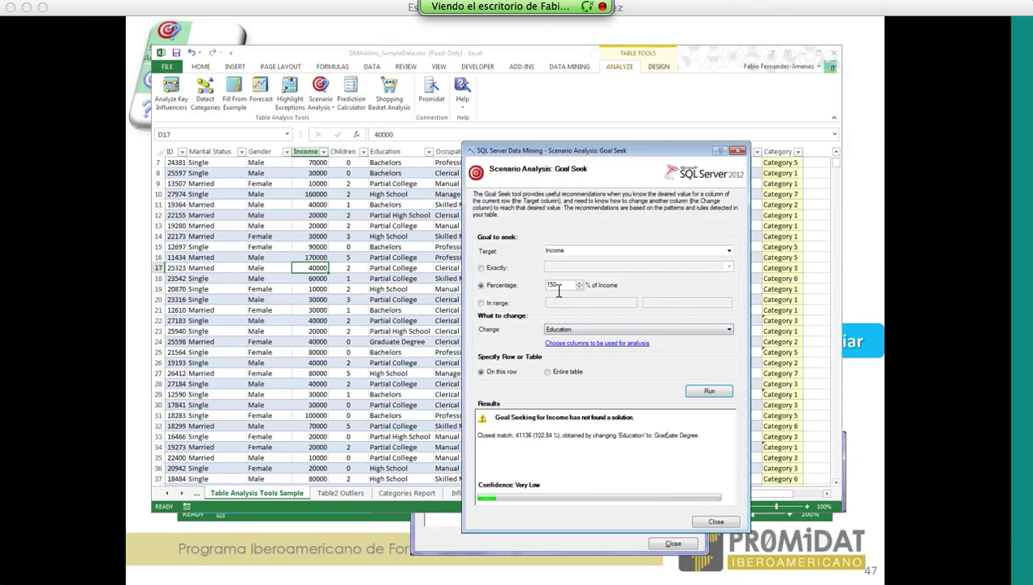
# - Run Goal Seek for the Income cell in row 80 and read the closest match and its suggested Education
pyautogui.click(305, 393)
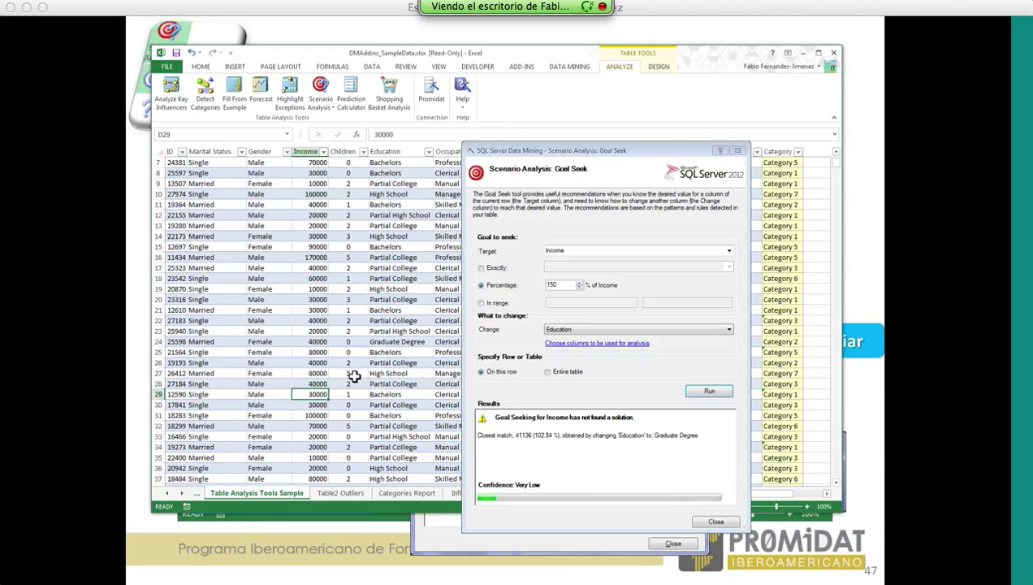
pyautogui.scroll(-7, 351, 378)
pyautogui.scroll(-13, 361, 387)
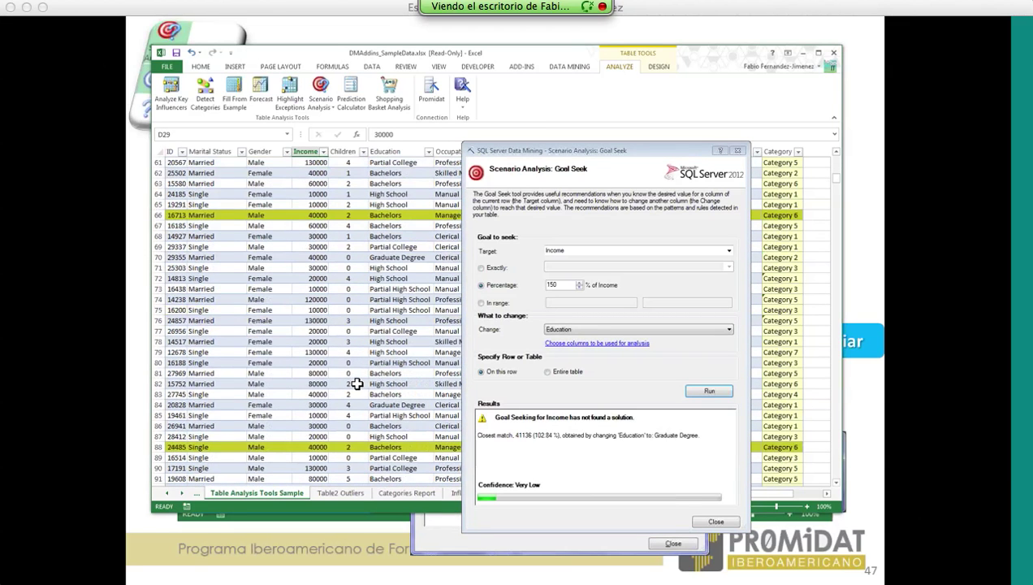
pyautogui.click(313, 298)
pyautogui.click(709, 390)
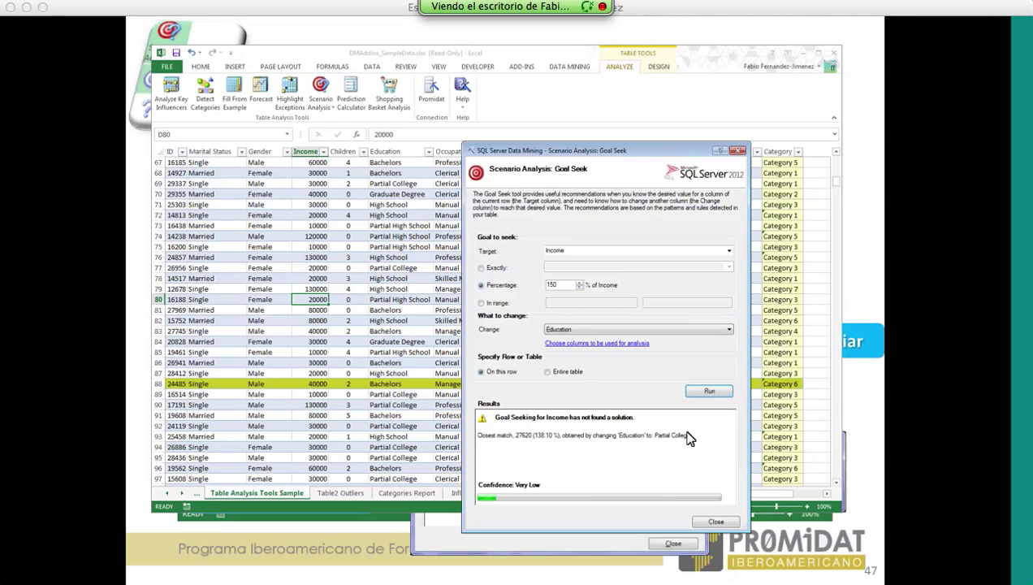
pyautogui.moveTo(692, 436)
pyautogui.mouseDown()
pyautogui.moveTo(656, 439)
pyautogui.moveTo(674, 445)
pyautogui.mouseUp()
# - Run Goal Seek on the entire table for 150 percent of Income by changing Education, and close the dialog
pyautogui.click(550, 374)
pyautogui.moveTo(575, 150); pyautogui.dragTo(455, 113)
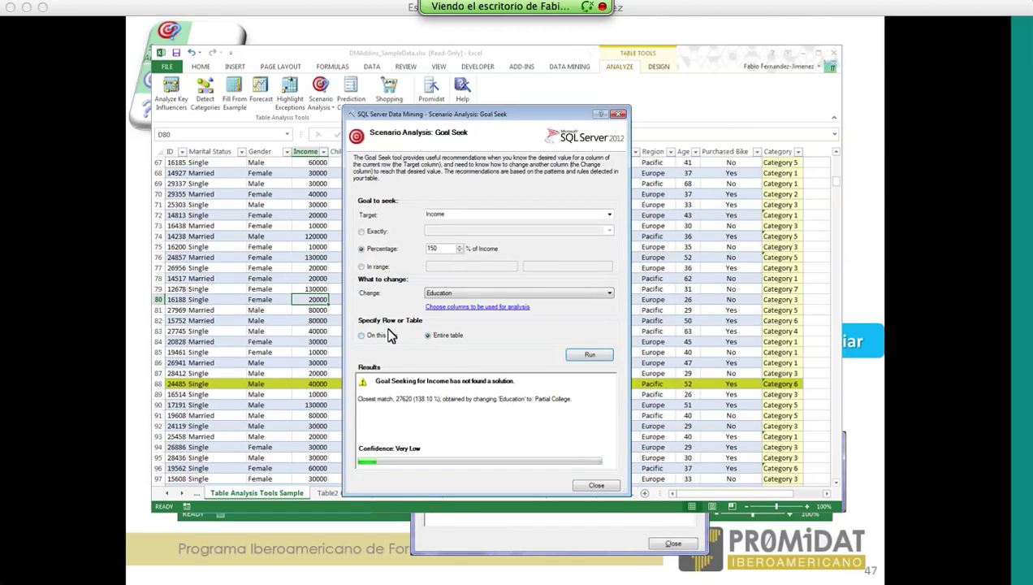
pyautogui.click(577, 358)
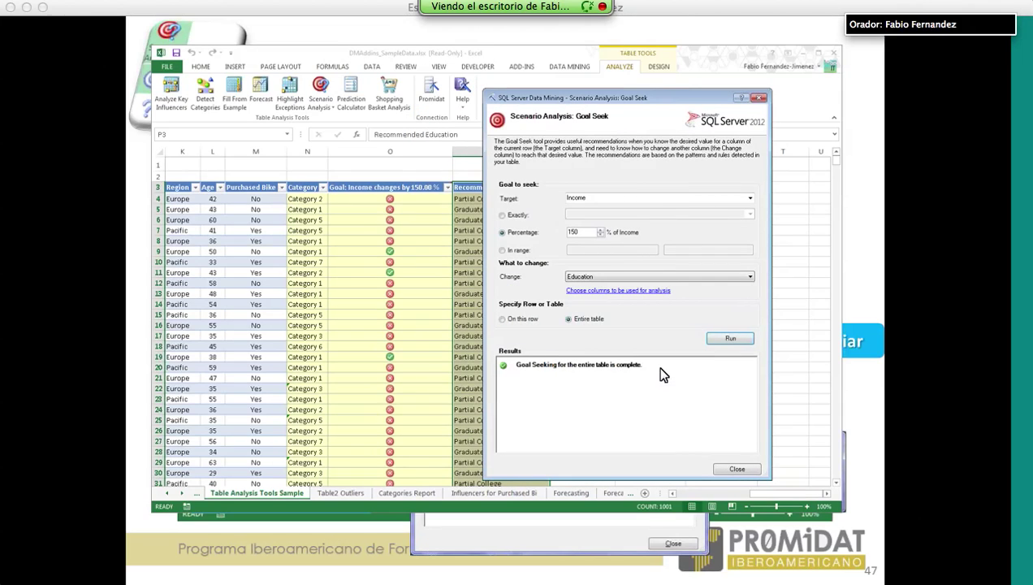
pyautogui.click(747, 471)
# - Examine the Income goal and Recommended Education columns added beside Category, including the recommendation in row 9
pyautogui.moveTo(772, 493); pyautogui.dragTo(740, 506)
pyautogui.click(579, 151)
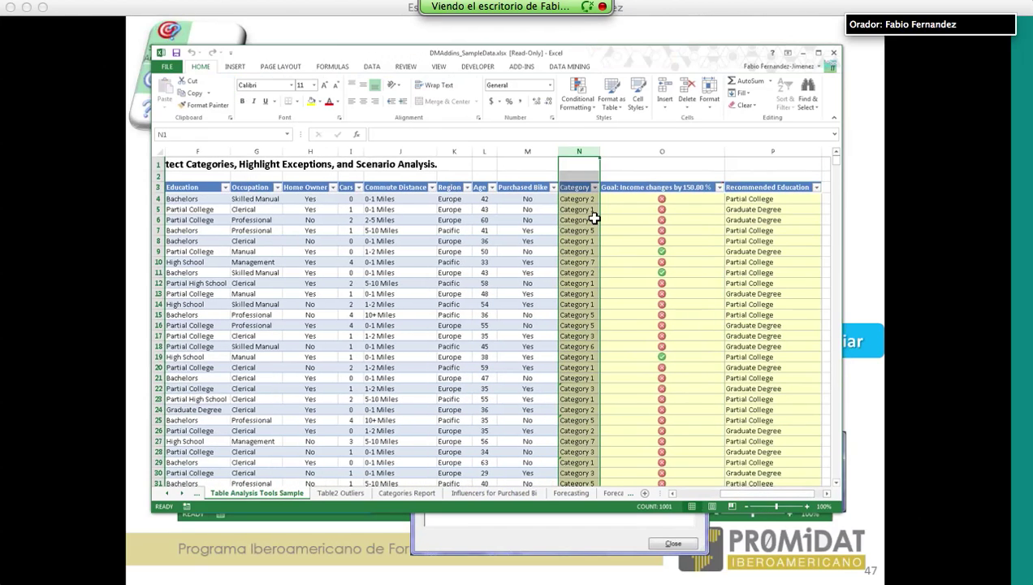
pyautogui.click(755, 264)
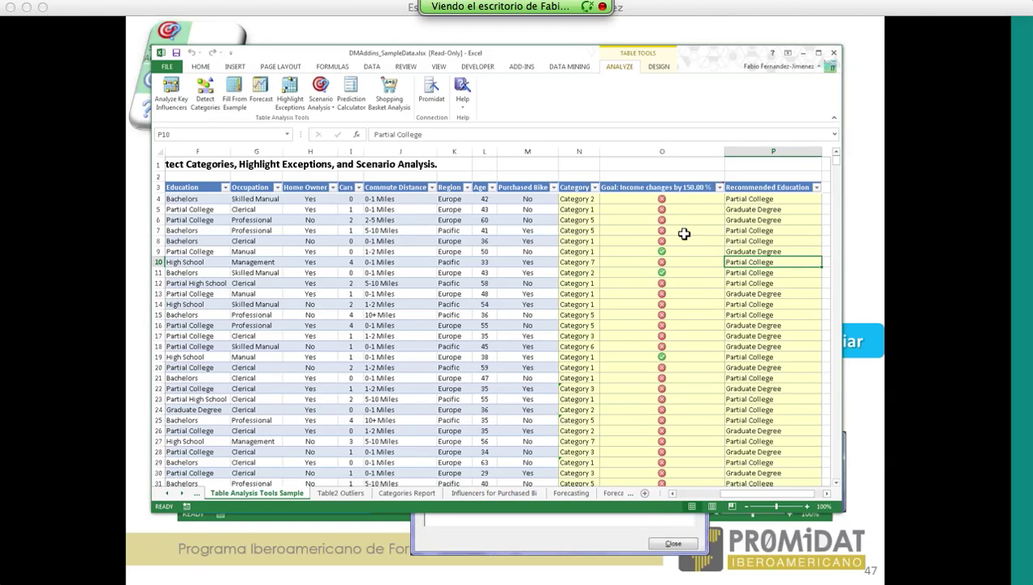
pyautogui.click(691, 153)
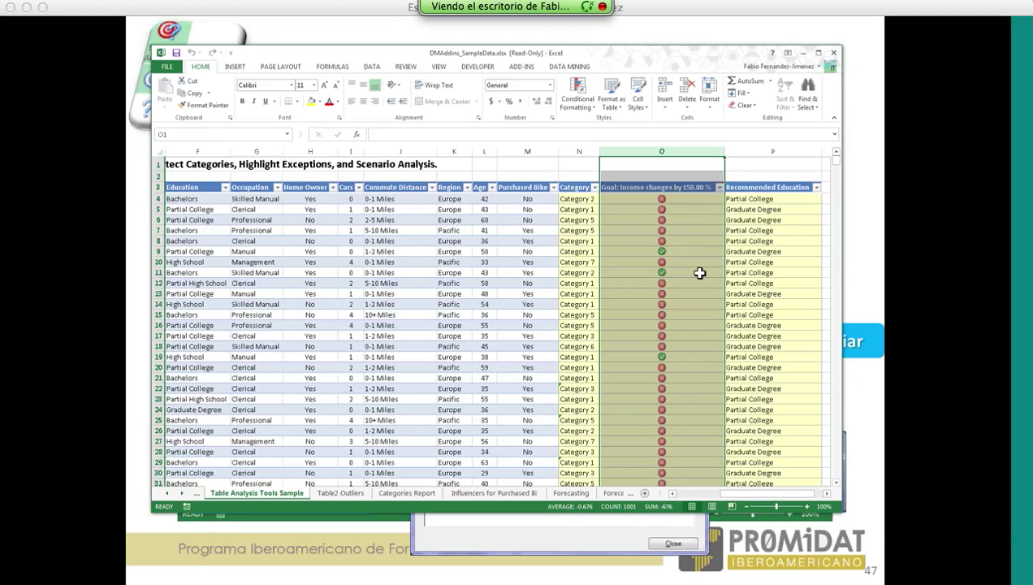
pyautogui.click(767, 252)
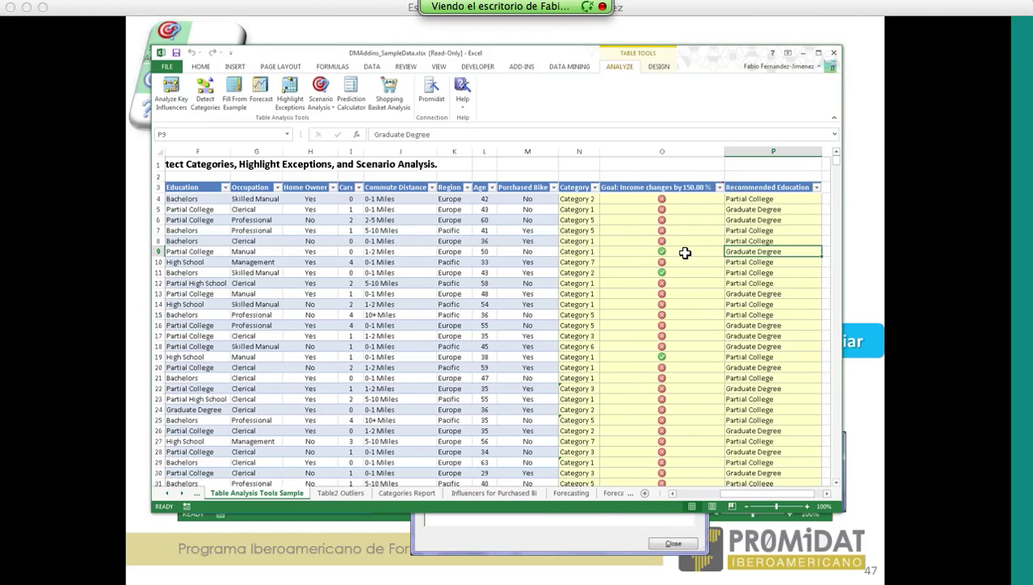
# - Look through the goal markers and recommended education in the remaining rows, and return to the table's first row and columns
pyautogui.scroll(-1, 683, 256)
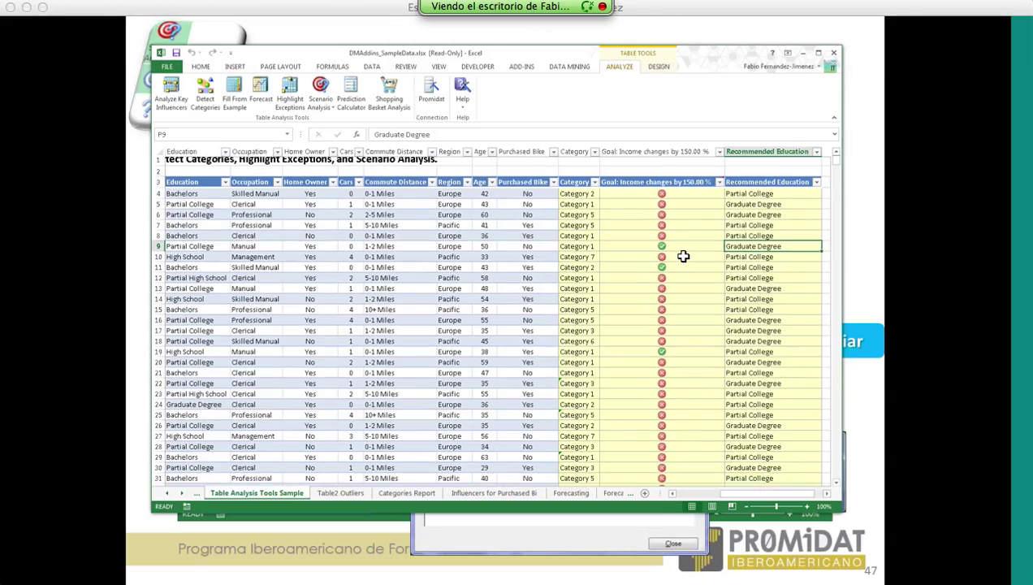
pyautogui.scroll(-20, 683, 255)
pyautogui.scroll(-11, 684, 256)
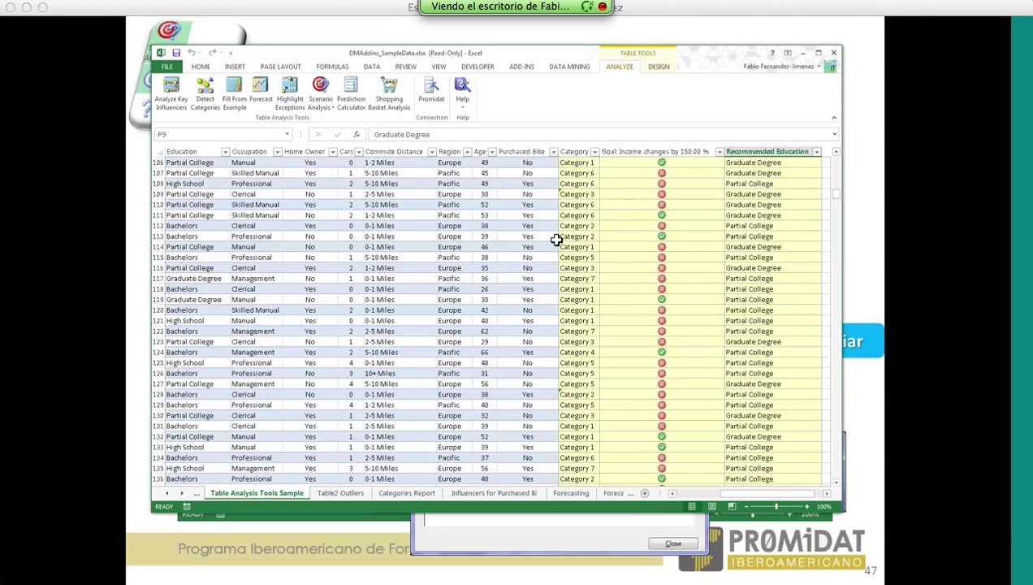
pyautogui.click(729, 216)
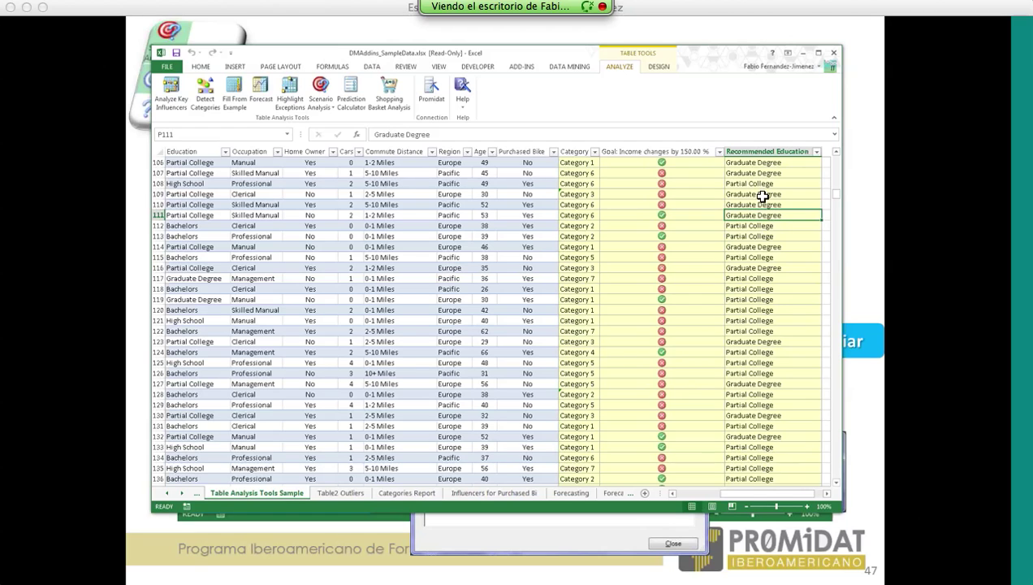
pyautogui.scroll(-7, 725, 295)
pyautogui.scroll(-2, 724, 297)
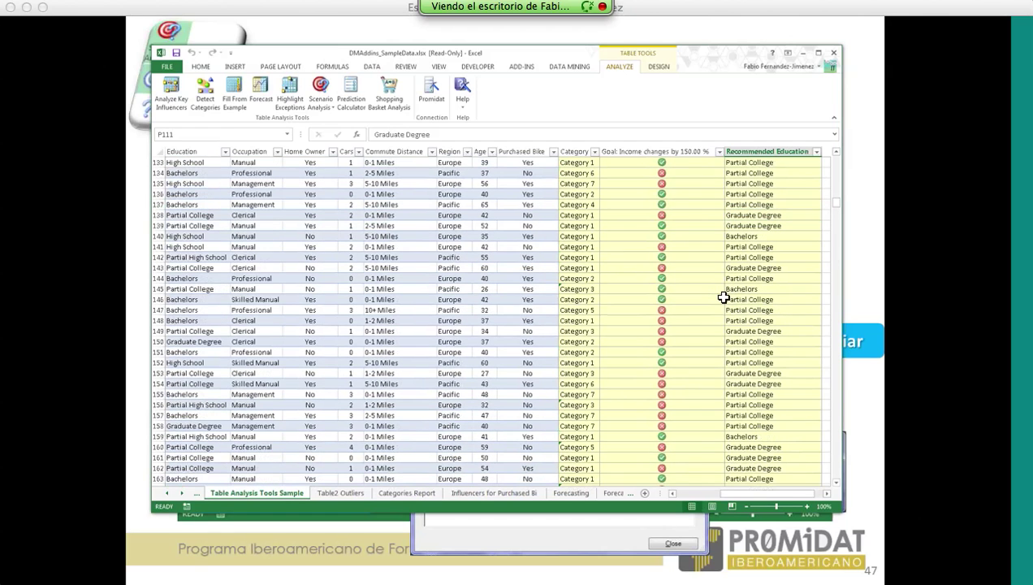
pyautogui.scroll(-20, 723, 297)
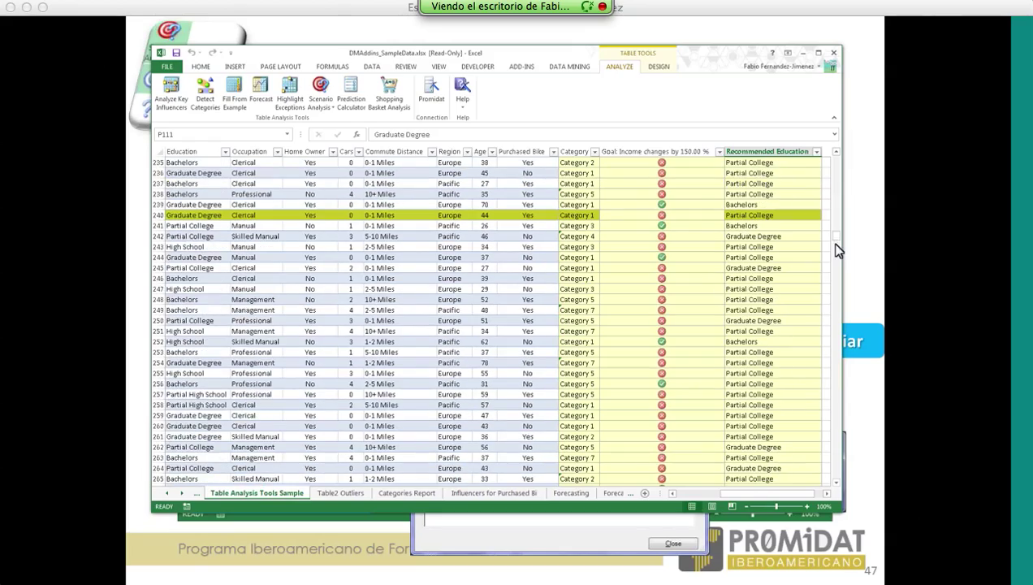
pyautogui.moveTo(836, 235); pyautogui.dragTo(837, 162)
pyautogui.moveTo(740, 490)
pyautogui.mouseDown()
pyautogui.moveTo(715, 502)
pyautogui.moveTo(708, 494)
pyautogui.moveTo(745, 495)
pyautogui.moveTo(730, 488)
pyautogui.mouseUp()
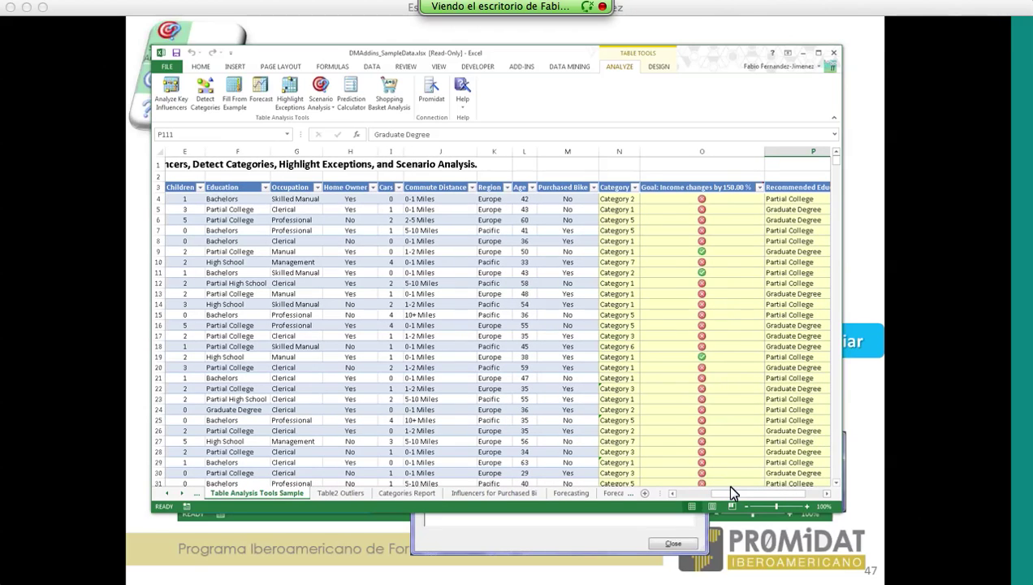
pyautogui.moveTo(721, 487); pyautogui.dragTo(683, 501)
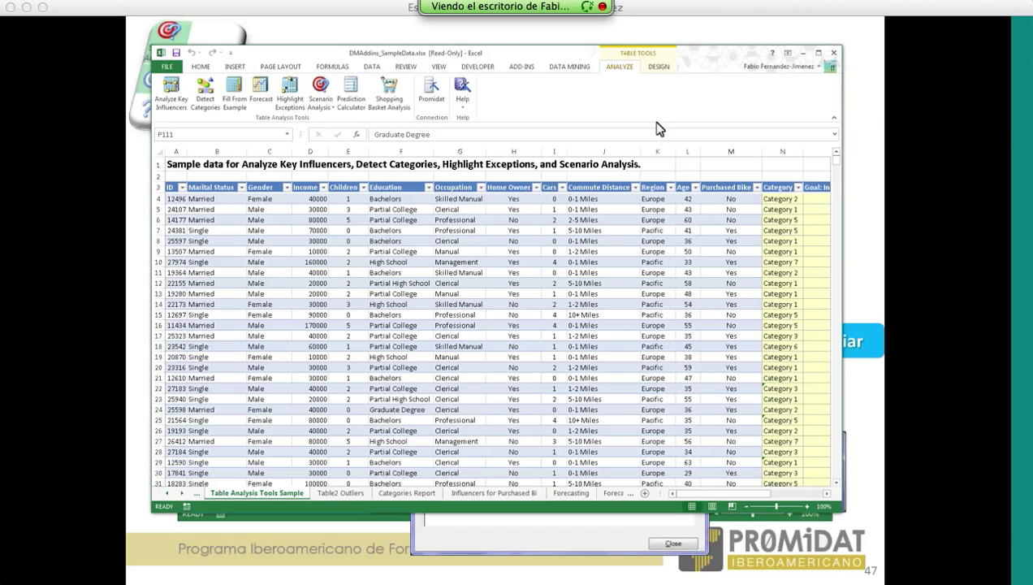
# - Switch to the presentation and advance through the Goal Seek slides to the What-If introduction
pyautogui.hotkey('alt', 'Tab')
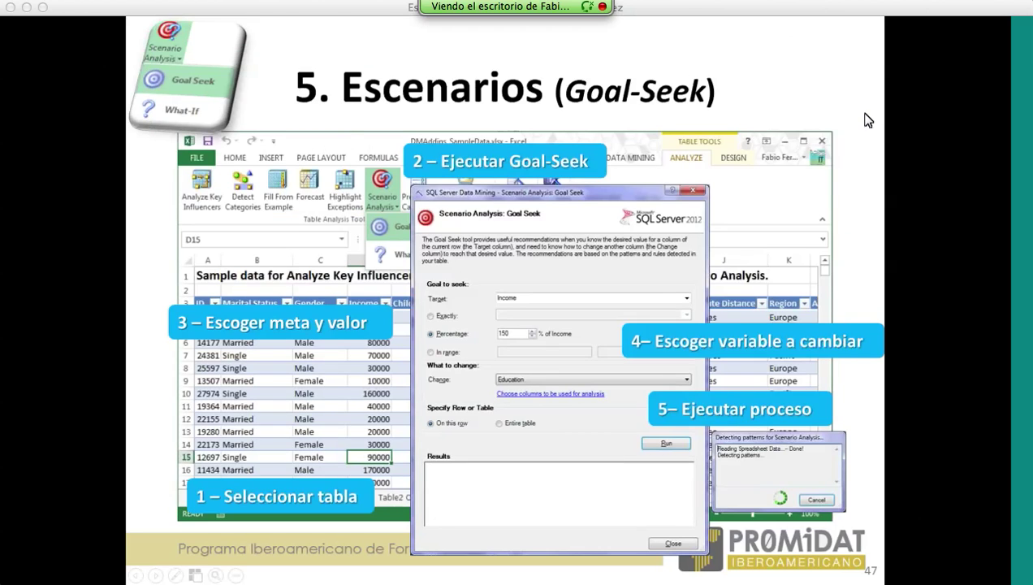
pyautogui.press('Right')
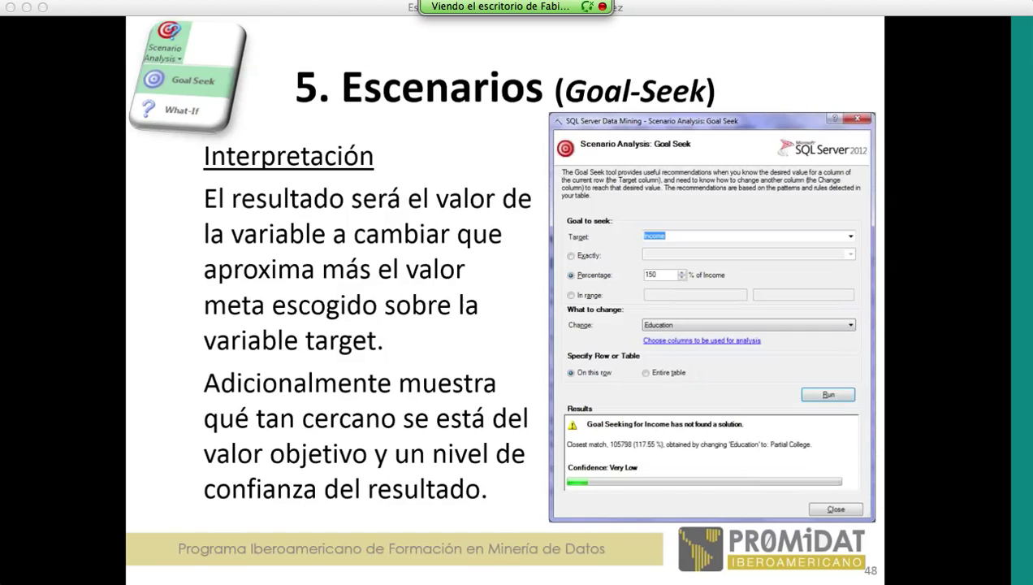
pyautogui.press('Right')
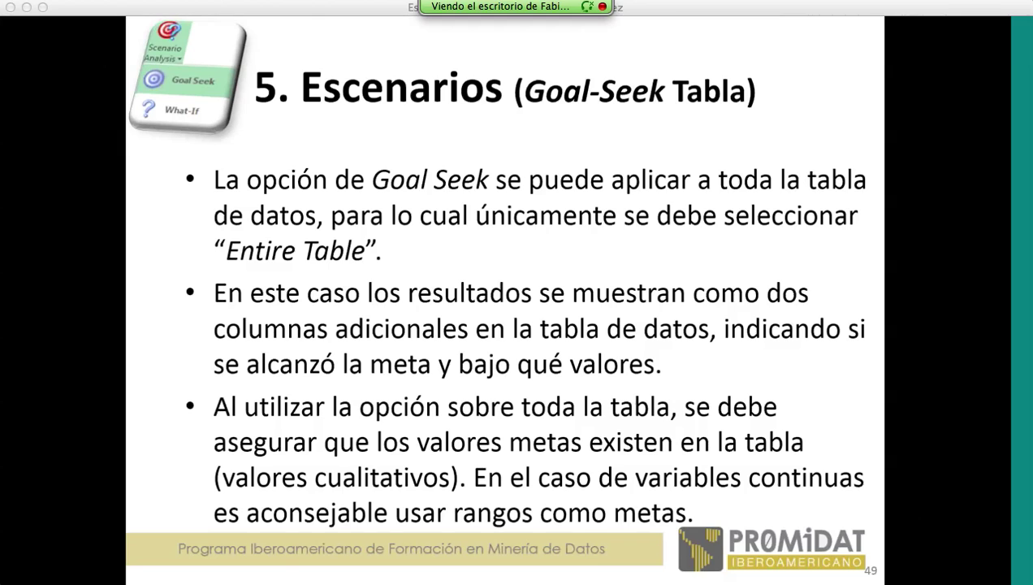
pyautogui.press('Right')
pyautogui.press('Right')
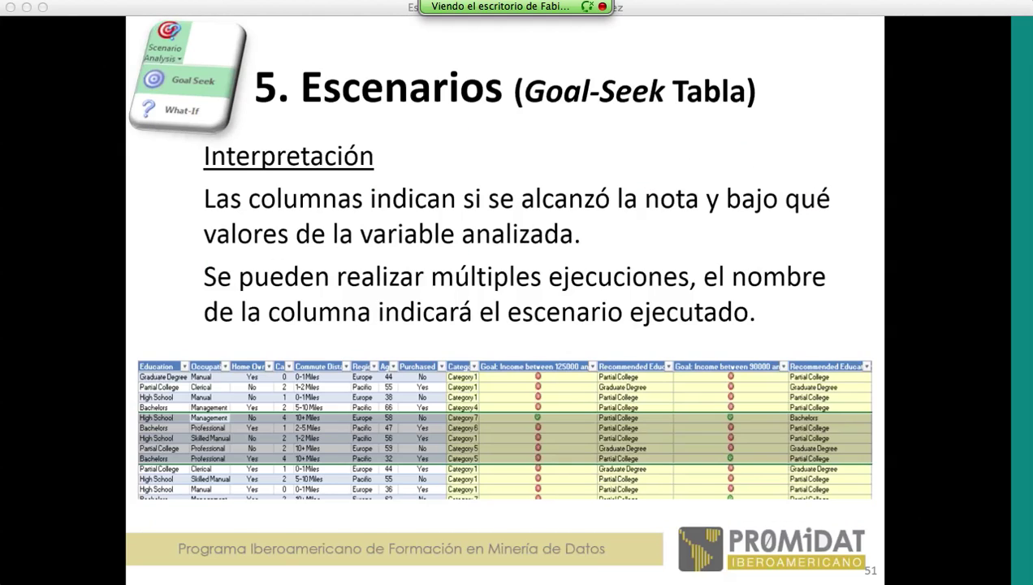
pyautogui.press('Right')
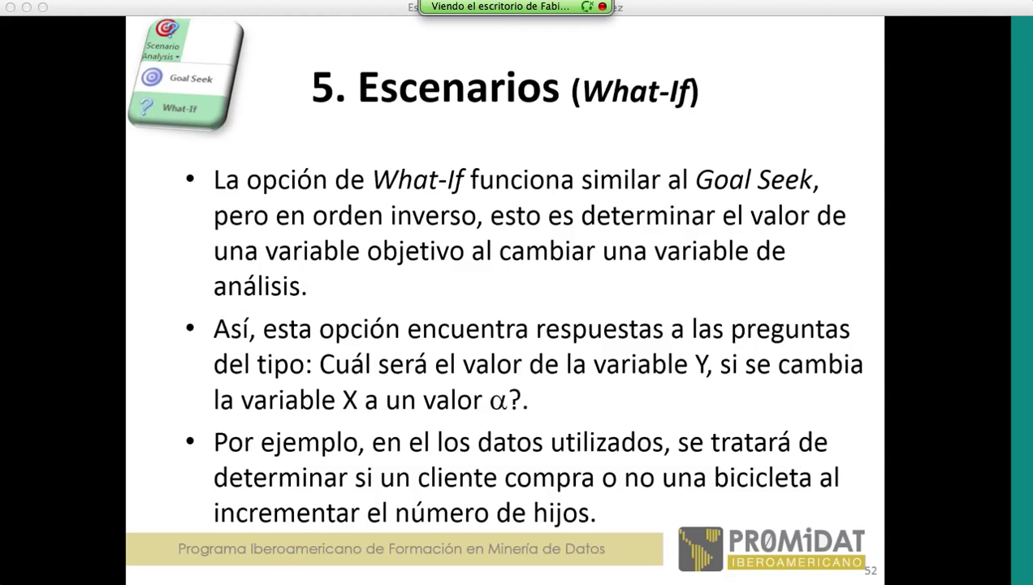